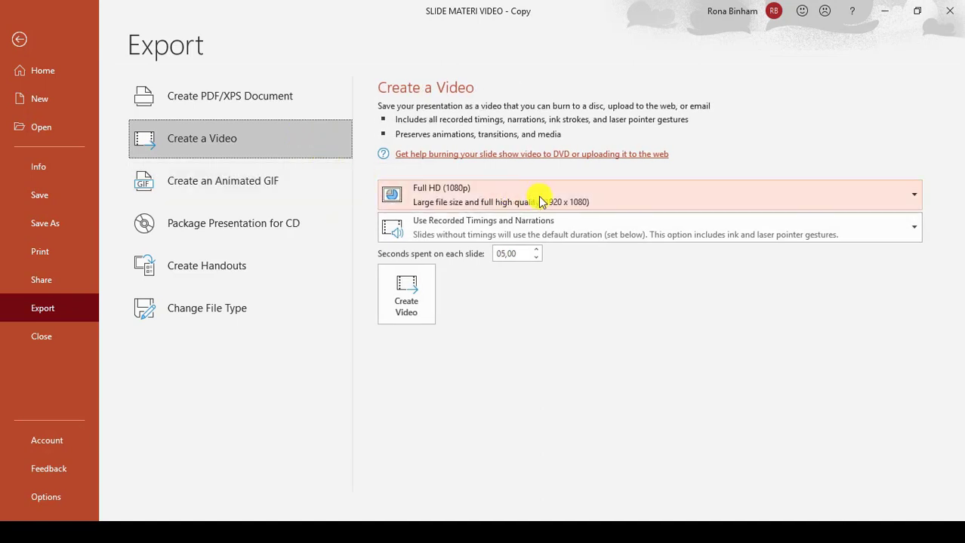
# Step: Set the video export to Full HD (1080p) with 0 seconds spent on each slide
pyautogui.click(665, 198)
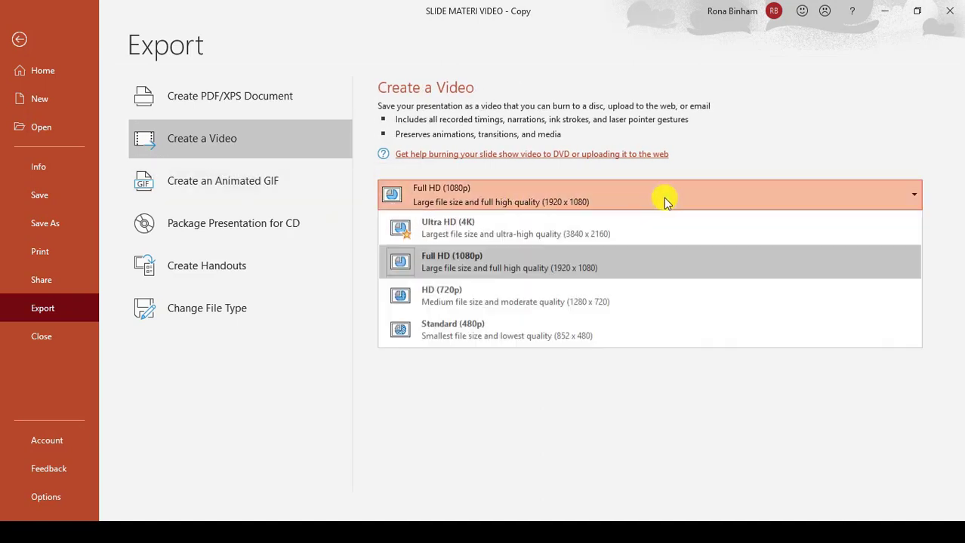
pyautogui.click(654, 260)
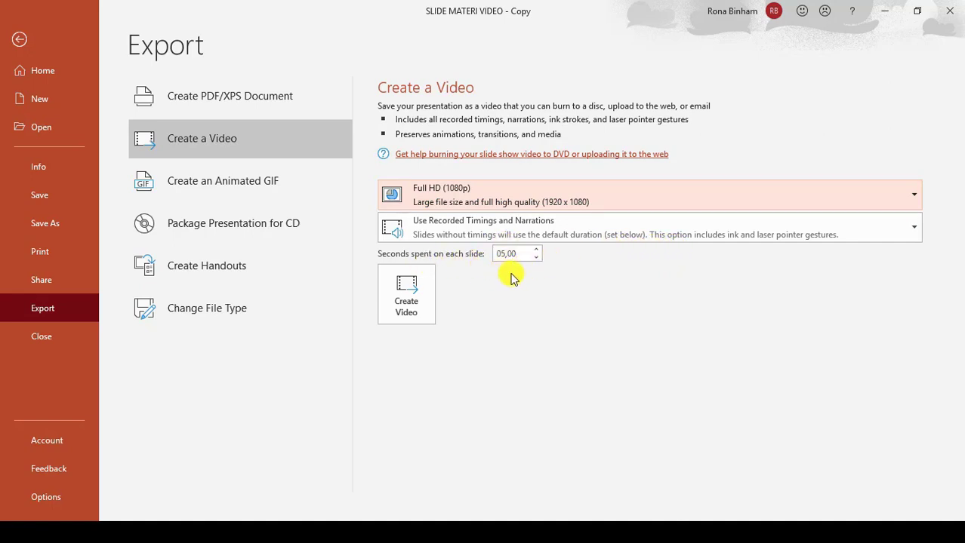
pyautogui.click(537, 258)
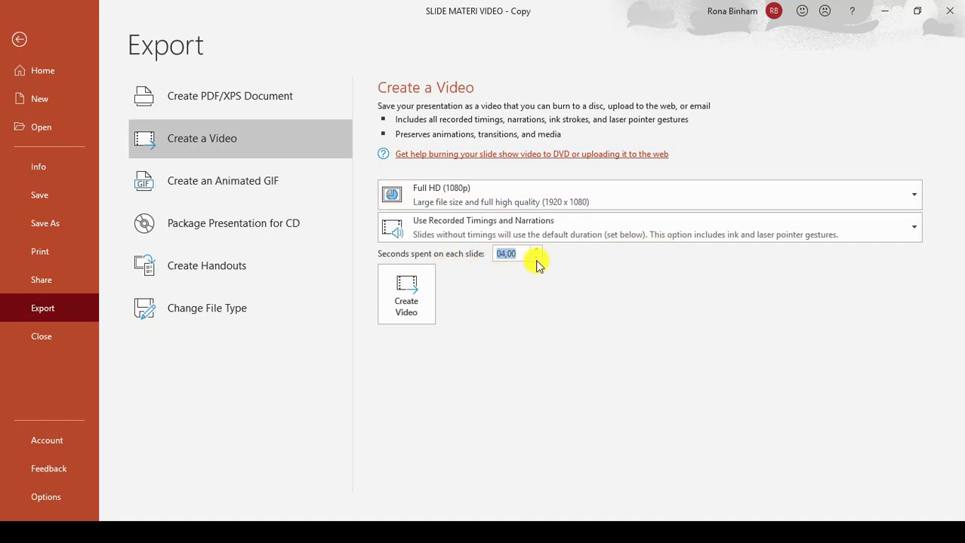
pyautogui.click(594, 299)
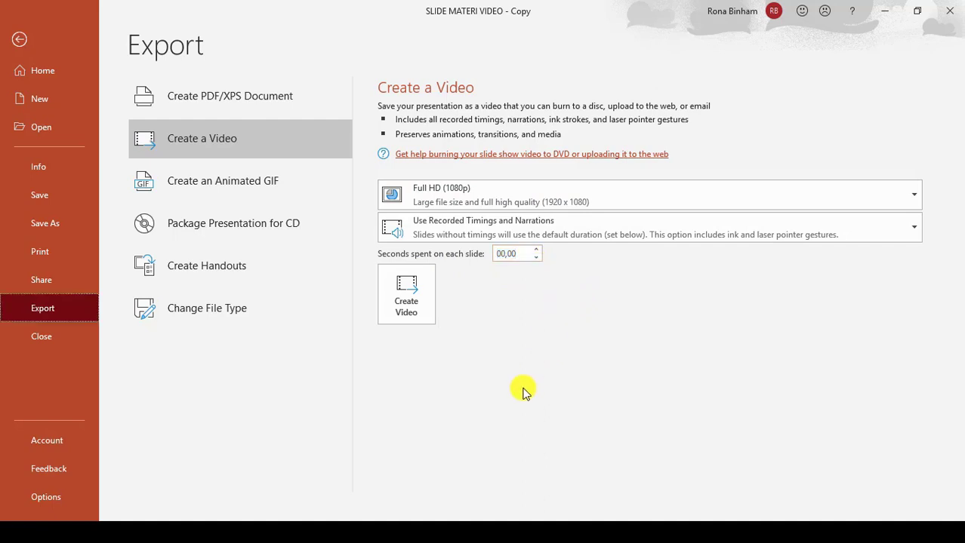
# Step: Create the video from the presentation and save it as an MPEG-4 file named SLIDE MATERI VIDEO 1-1
pyautogui.click(429, 309)
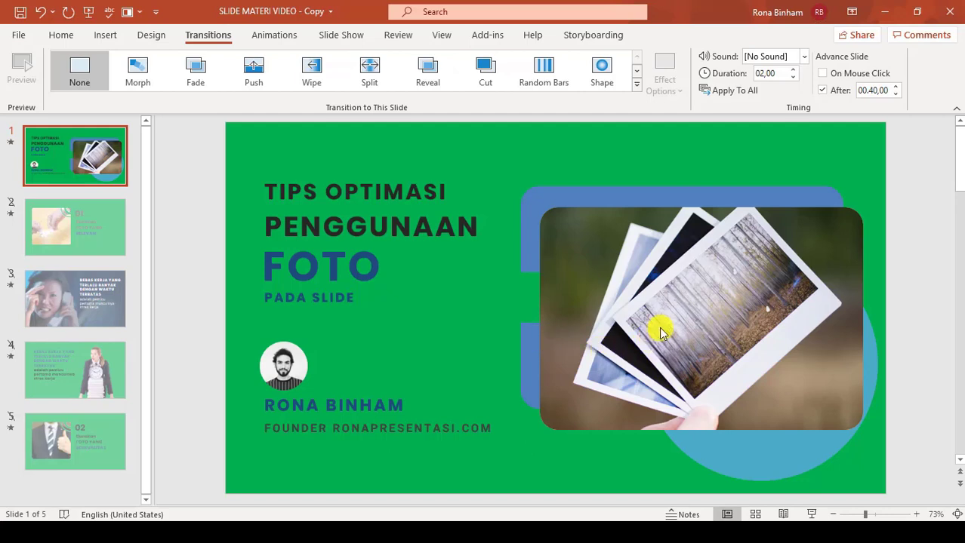
pyautogui.click(214, 283)
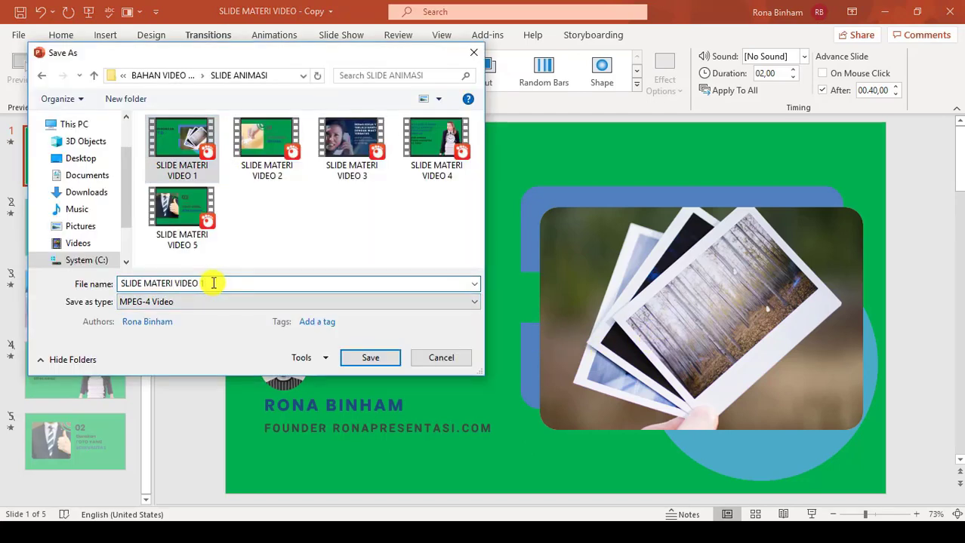
pyautogui.write('-1')
pyautogui.click(376, 360)
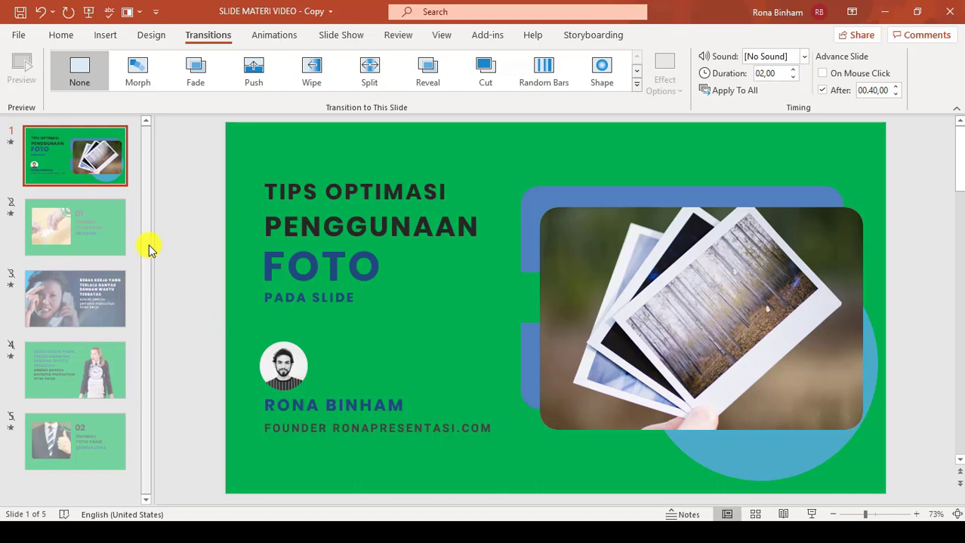
# Step: Switch to Filmora9 and import the BACKGROUND 1 image into the empty project
pyautogui.hotkey('ctrl', 'z')
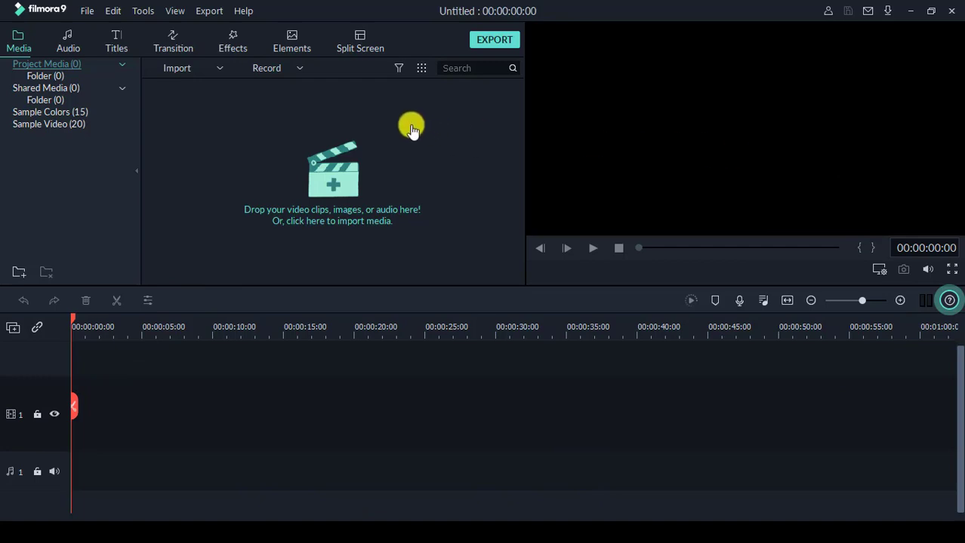
pyautogui.click(344, 172)
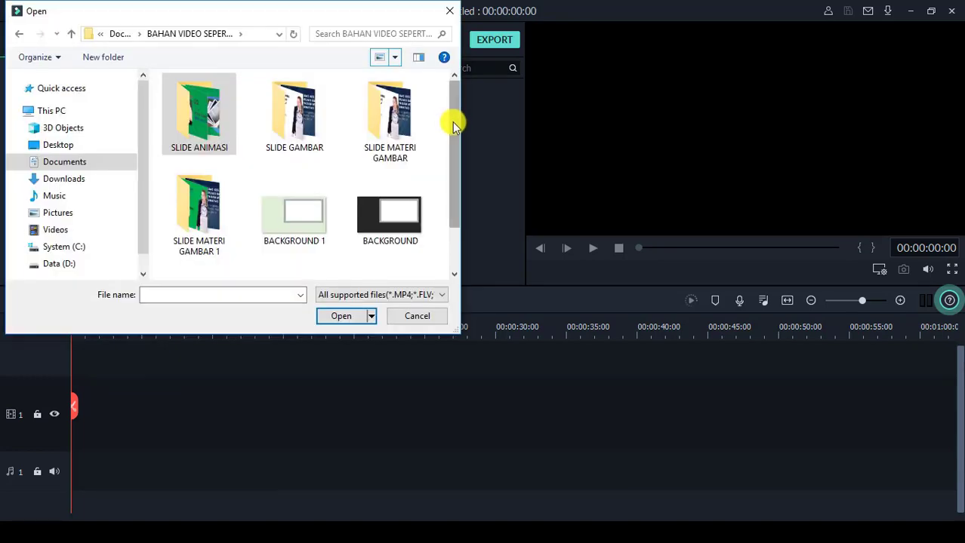
pyautogui.click(306, 208)
pyautogui.click(341, 316)
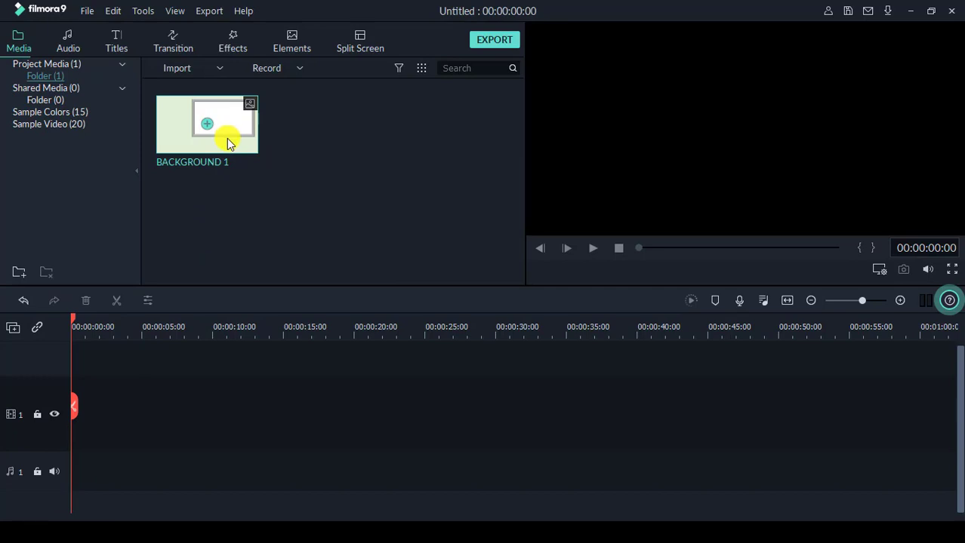
# Step: Place the BACKGROUND 1 image at the start of video track 1 and extend it to about 00:01:01
pyautogui.moveTo(227, 138); pyautogui.dragTo(34, 412)
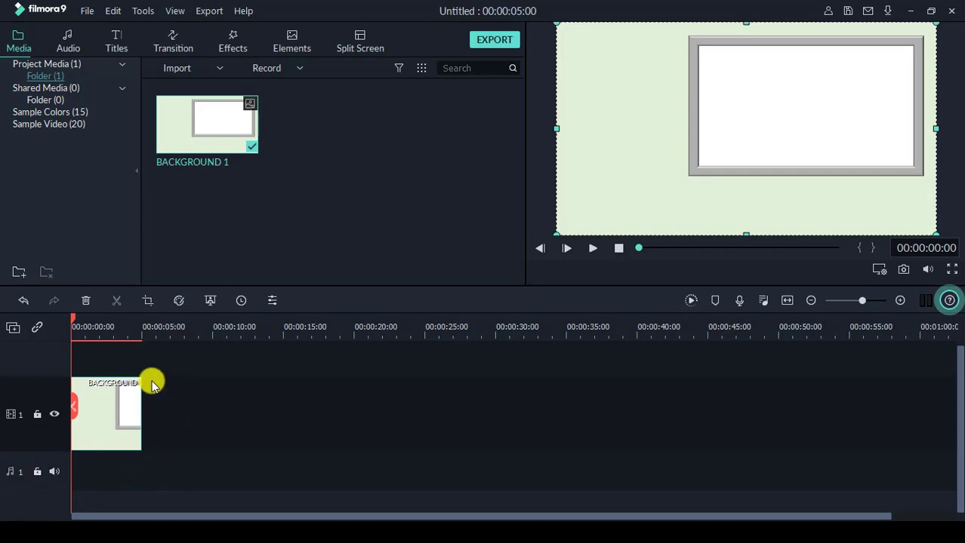
pyautogui.moveTo(141, 398); pyautogui.dragTo(938, 470)
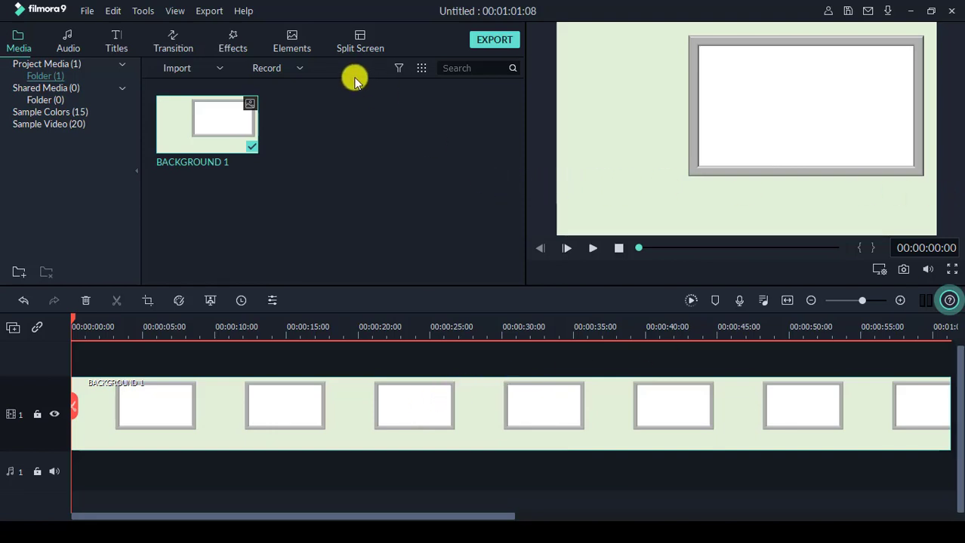
# Step: Import the VIDEO MATERI green-screen clip into the project media
pyautogui.click(219, 70)
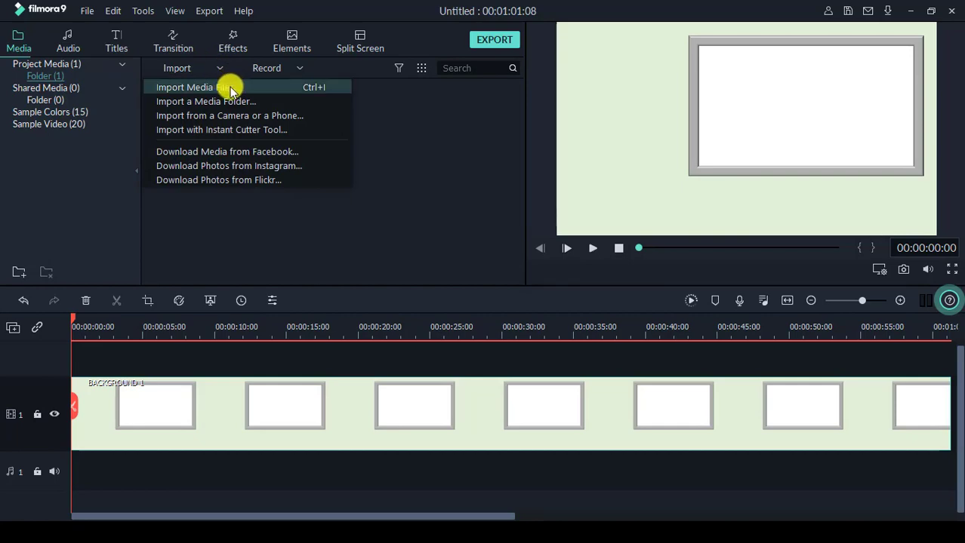
pyautogui.click(232, 89)
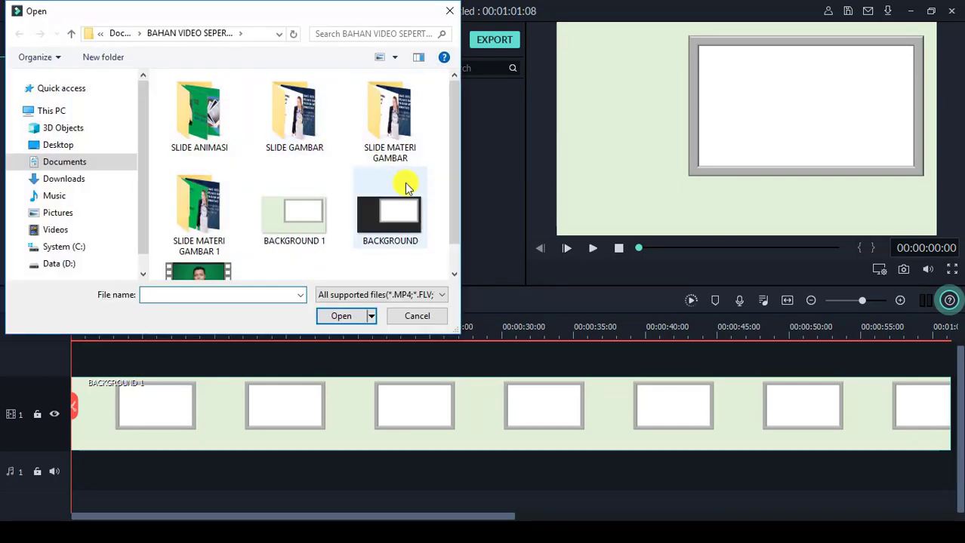
pyautogui.click(224, 270)
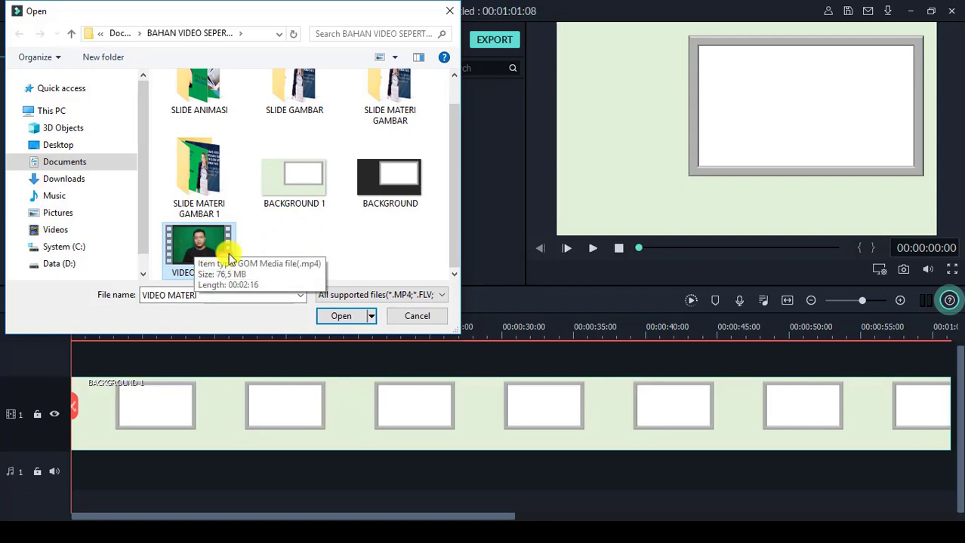
pyautogui.click(341, 317)
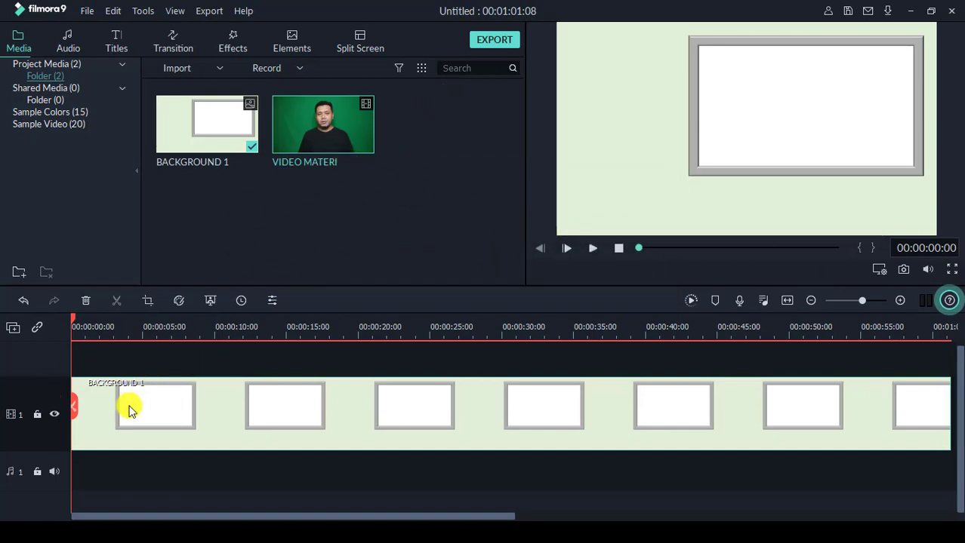
# Step: Place the VIDEO MATERI clip at the start of a new video track above the background
pyautogui.moveTo(351, 155); pyautogui.dragTo(181, 354)
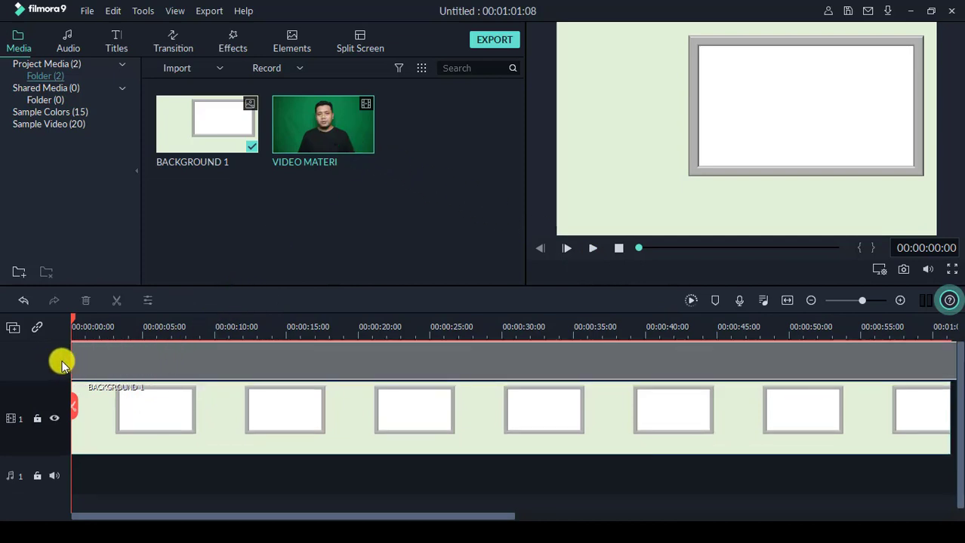
pyautogui.moveTo(52, 360); pyautogui.dragTo(53, 362)
pyautogui.click(517, 299)
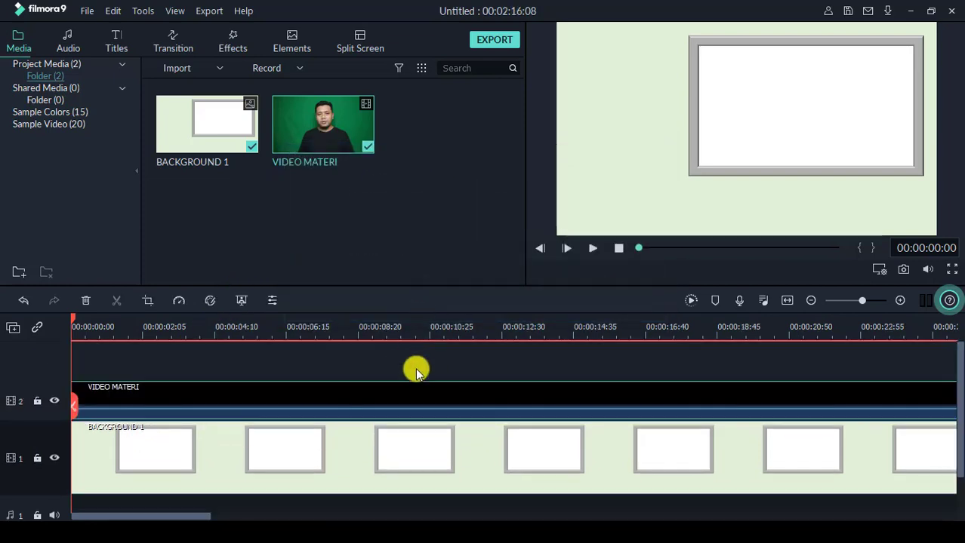
# Step: Extend the BACKGROUND 1 clip on track 1 to end together with the VIDEO MATERI clip
pyautogui.click(562, 327)
pyautogui.moveTo(562, 320); pyautogui.dragTo(2, 353)
pyautogui.moveTo(616, 330); pyautogui.dragTo(151, 334)
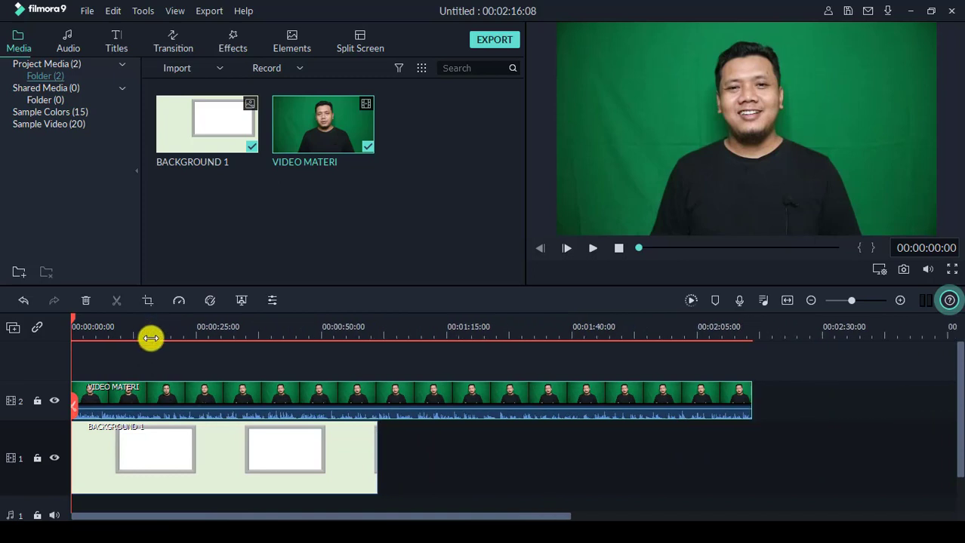
pyautogui.click(376, 436)
pyautogui.moveTo(377, 435); pyautogui.dragTo(755, 444)
pyautogui.moveTo(500, 327); pyautogui.dragTo(751, 347)
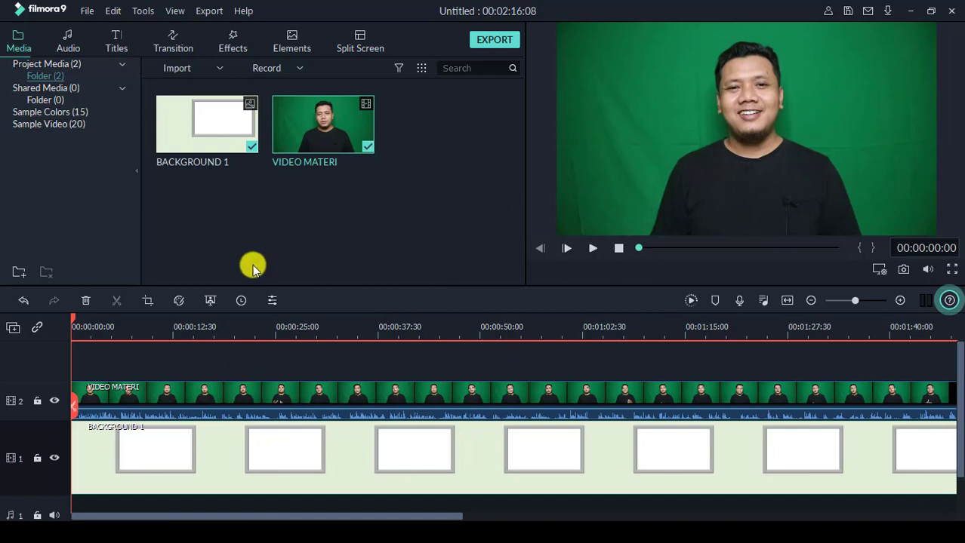
# Step: Crop the VIDEO MATERI clip with a custom ratio to about 791 x 693, trimming both sides and the top around the presenter
pyautogui.click(309, 392)
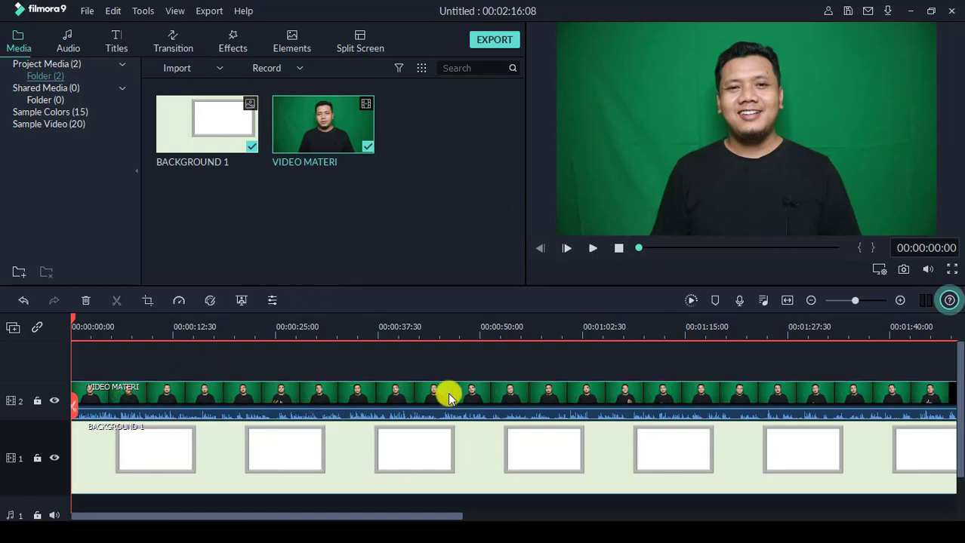
pyautogui.click(146, 301)
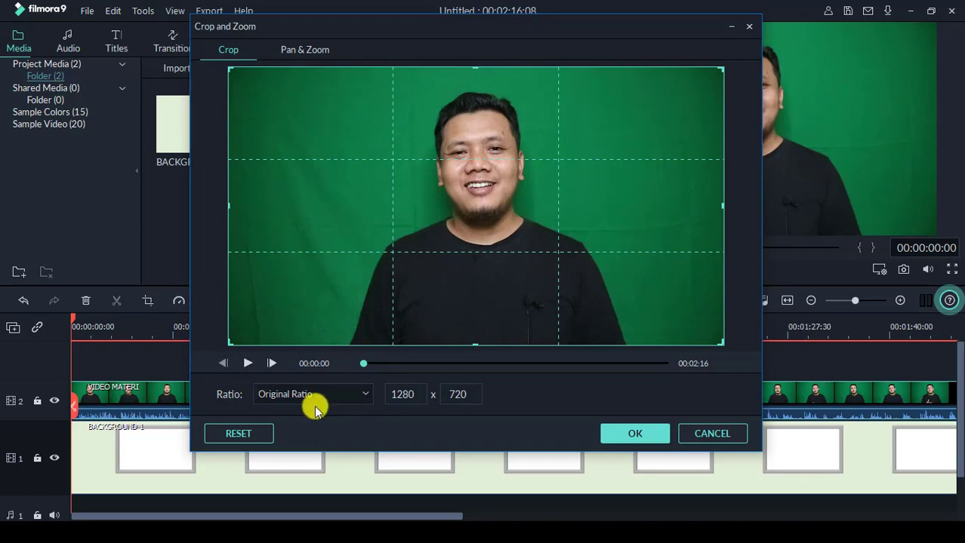
pyautogui.click(361, 394)
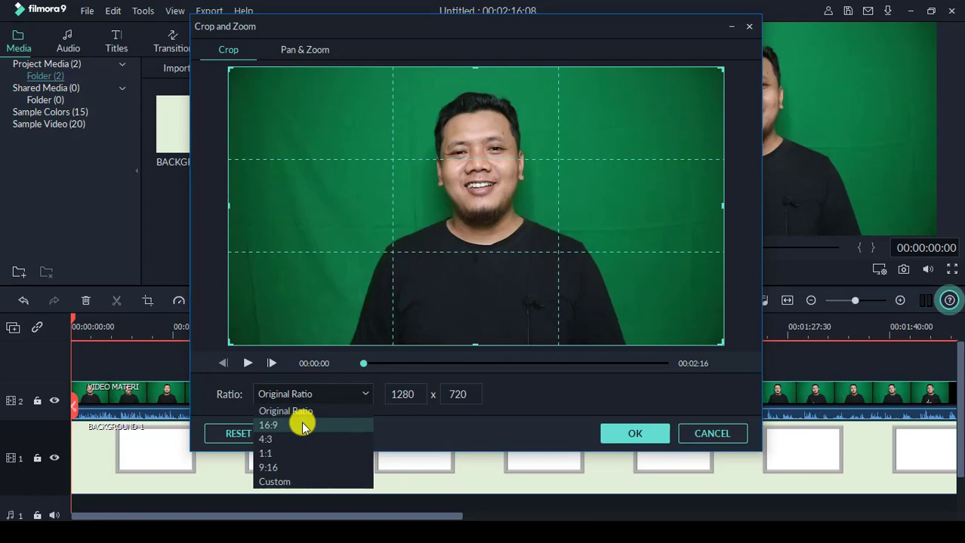
pyautogui.click(296, 484)
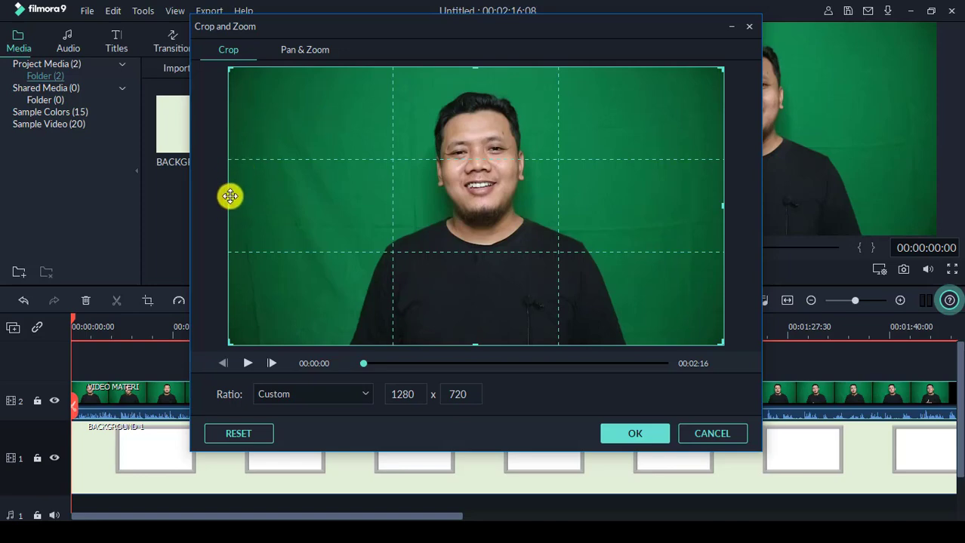
pyautogui.moveTo(229, 205); pyautogui.dragTo(327, 209)
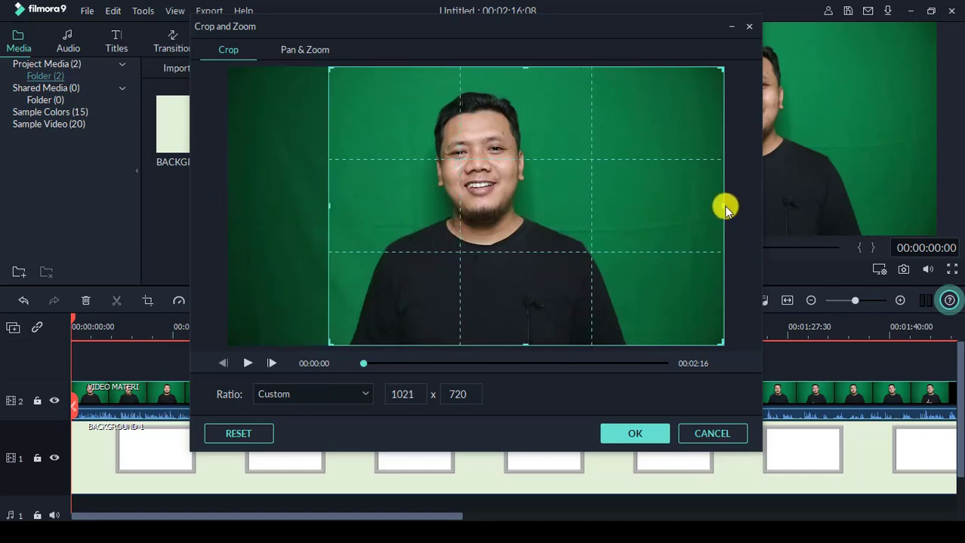
pyautogui.moveTo(723, 206); pyautogui.dragTo(634, 221)
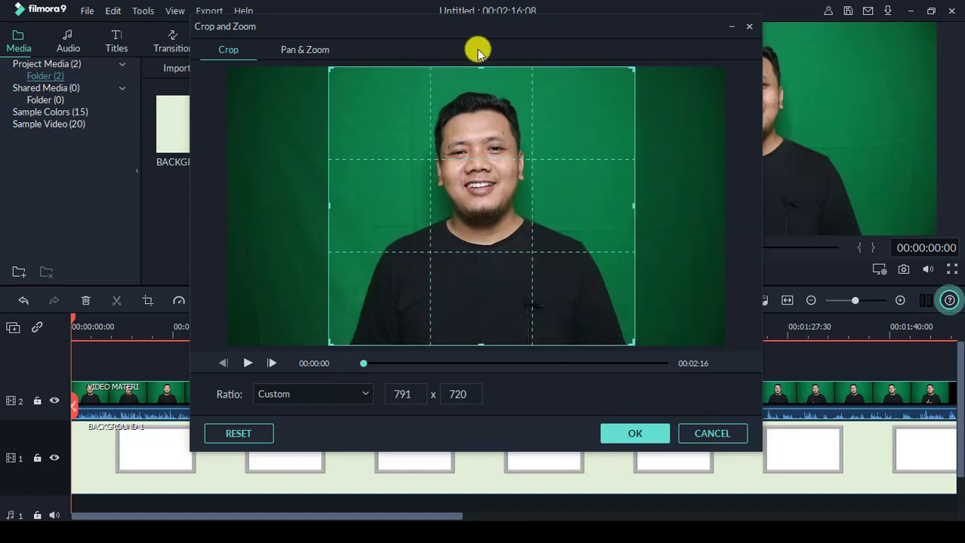
pyautogui.moveTo(480, 69); pyautogui.dragTo(481, 78)
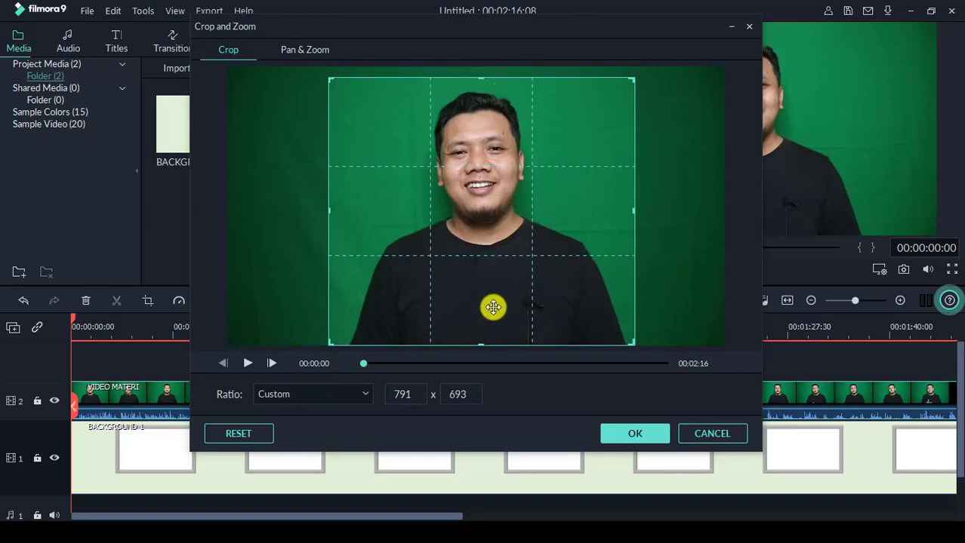
pyautogui.click(638, 433)
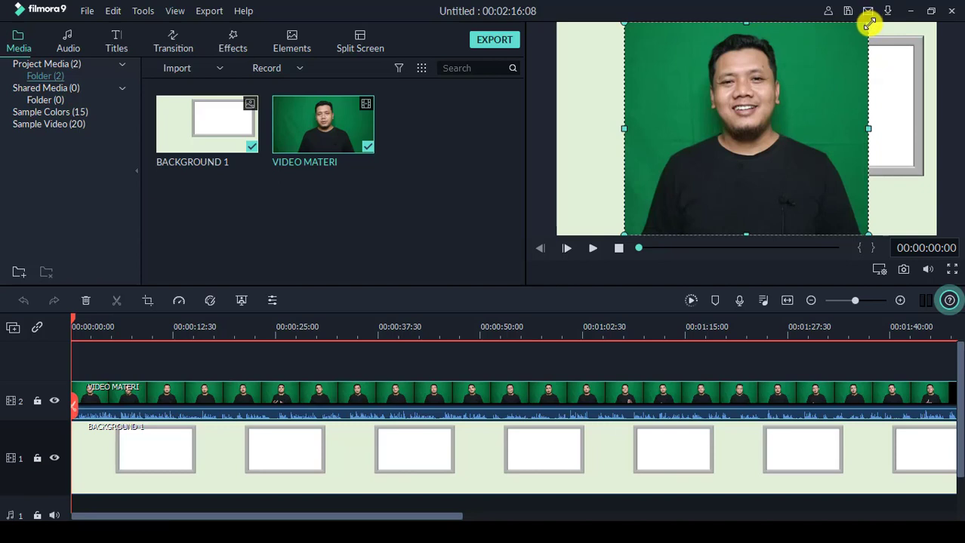
# Step: Shrink the presenter clip in the preview and position it in the frame's lower-left corner, slightly overlapping the whiteboard
pyautogui.moveTo(869, 24); pyautogui.dragTo(770, 108)
pyautogui.moveTo(725, 155); pyautogui.dragTo(661, 158)
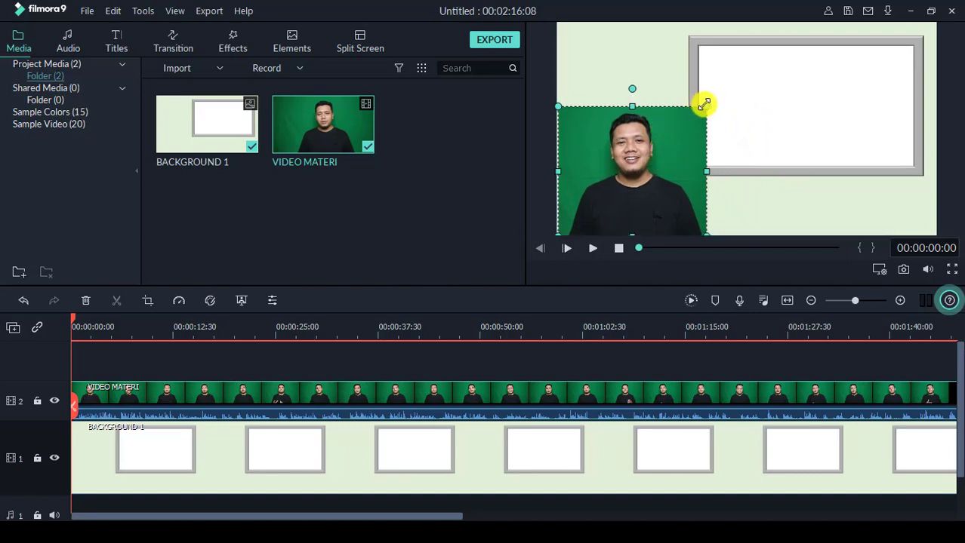
pyautogui.moveTo(706, 107); pyautogui.dragTo(716, 98)
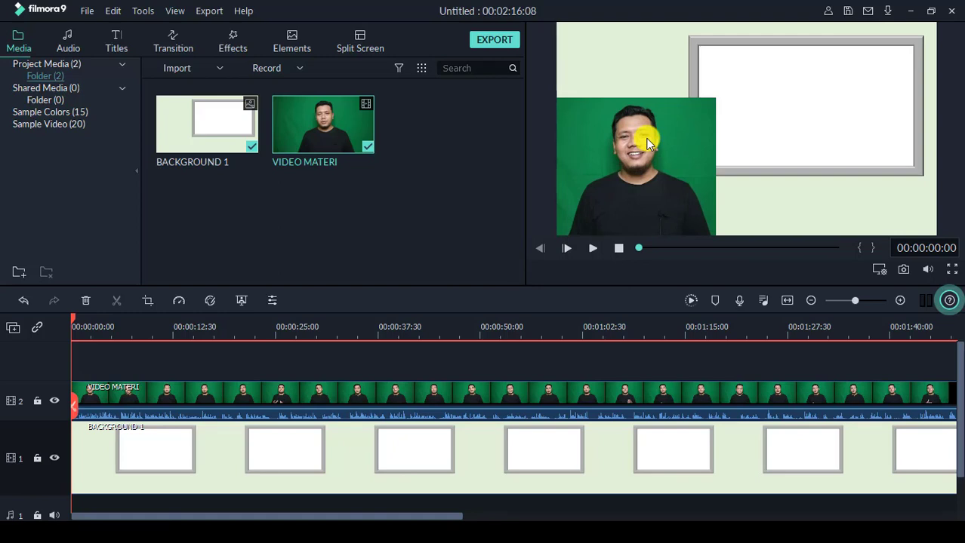
# Step: Remove the presenter clip's green backdrop with Chroma Key, sampling the green beside the head, with offset 17 and tolerance 54
pyautogui.click(650, 143)
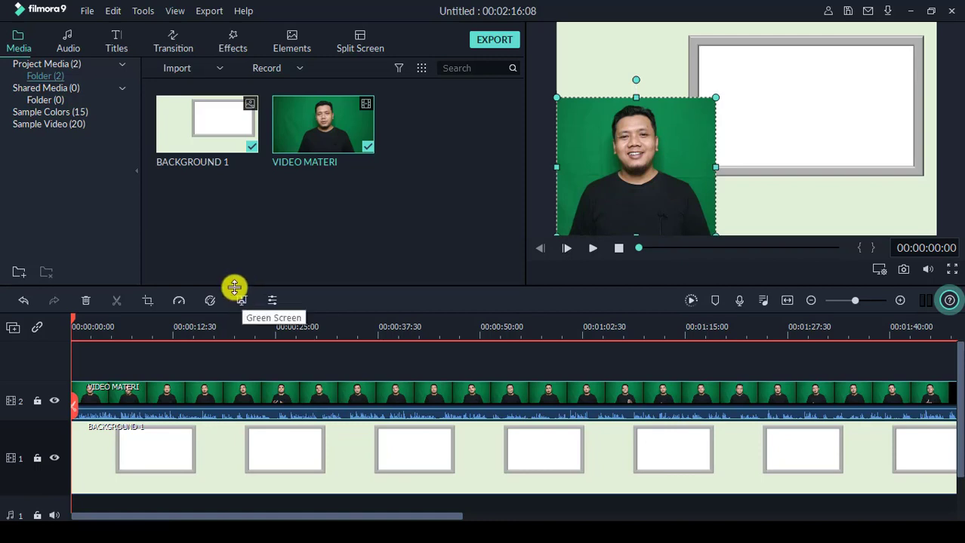
pyautogui.click(242, 302)
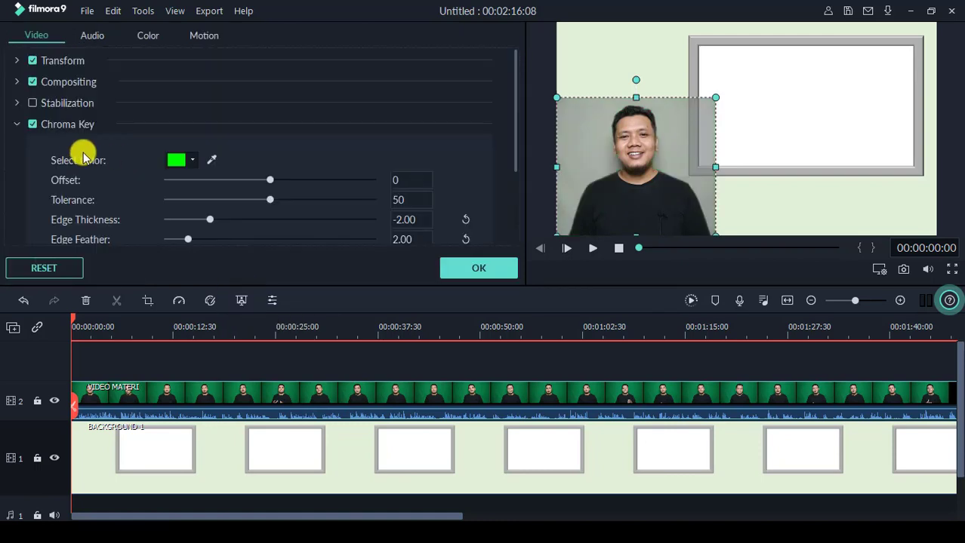
pyautogui.click(211, 161)
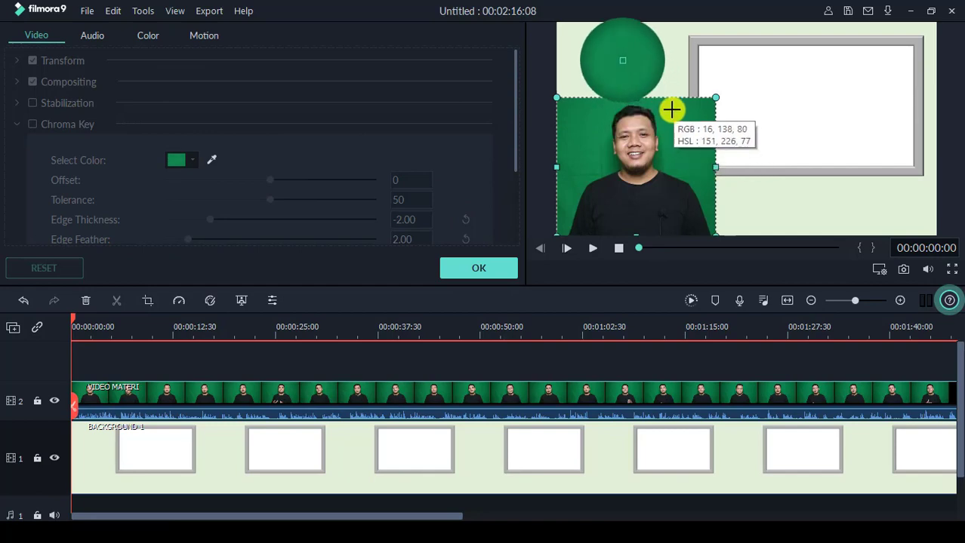
pyautogui.click(676, 149)
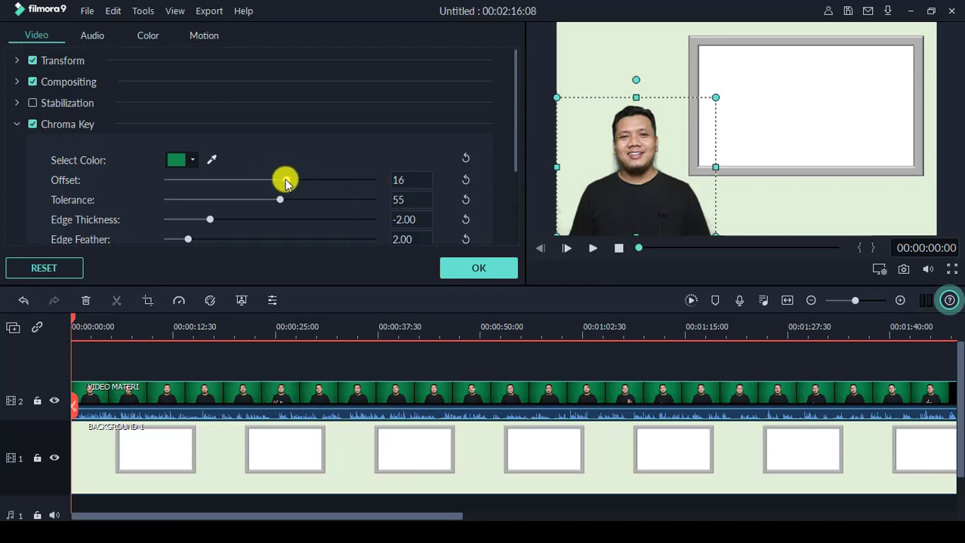
pyautogui.moveTo(280, 199); pyautogui.dragTo(277, 200)
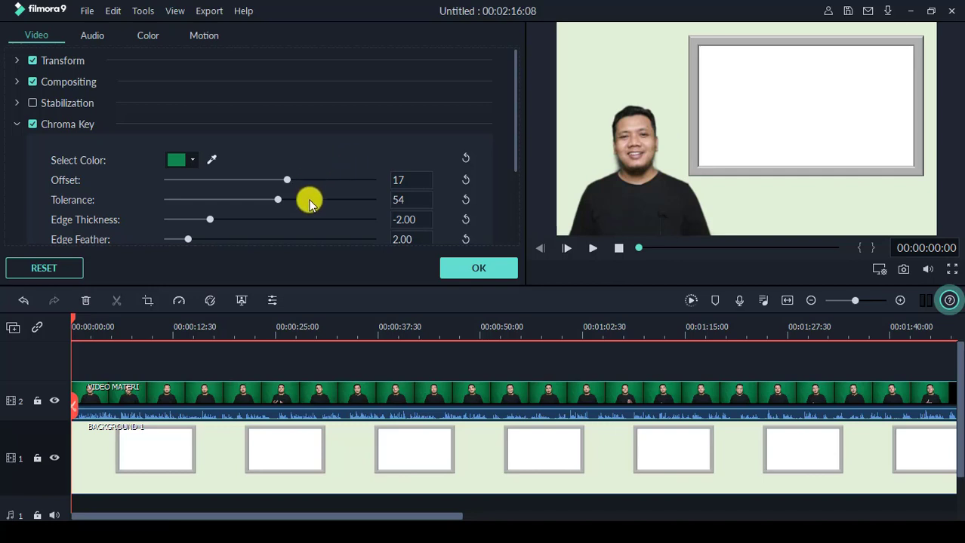
# Step: Confirm the chroma key settings and import Slide1 through Slide5 from the SLIDE MATERI GAMBAR folder into the project media
pyautogui.click(494, 270)
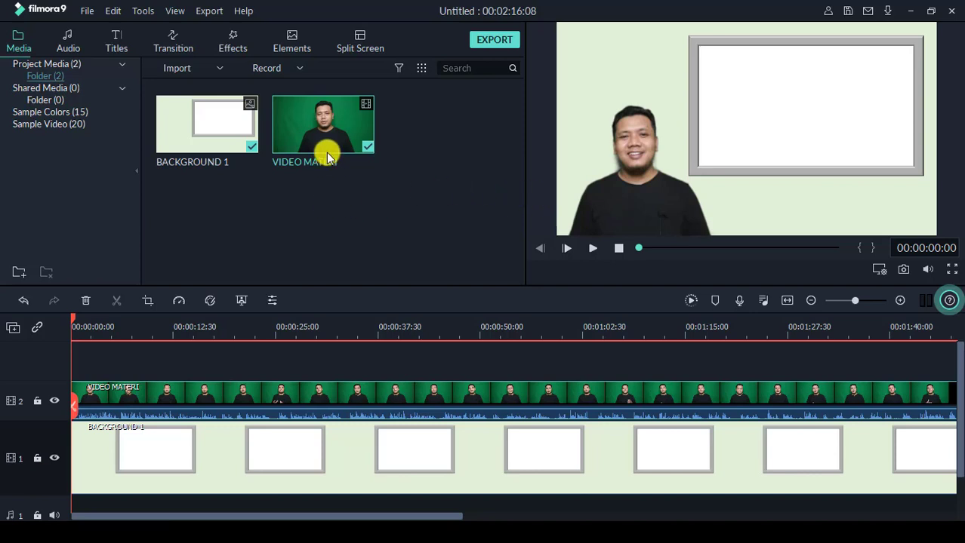
pyautogui.click(220, 70)
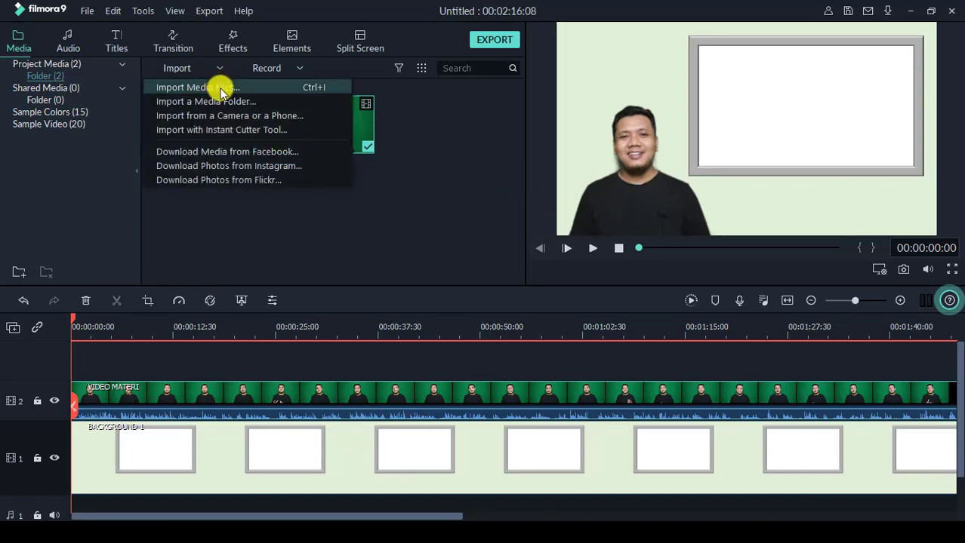
pyautogui.click(223, 88)
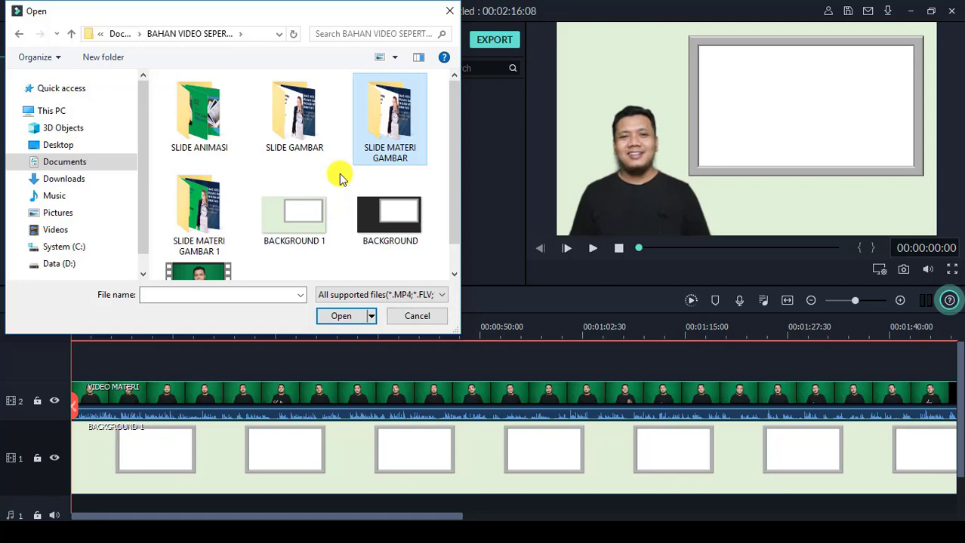
pyautogui.doubleClick(406, 144)
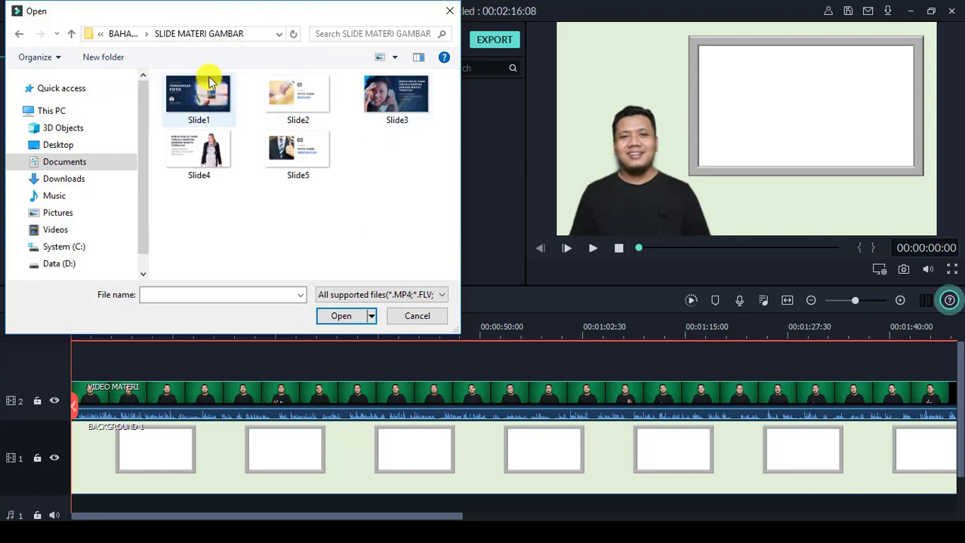
pyautogui.click(208, 100)
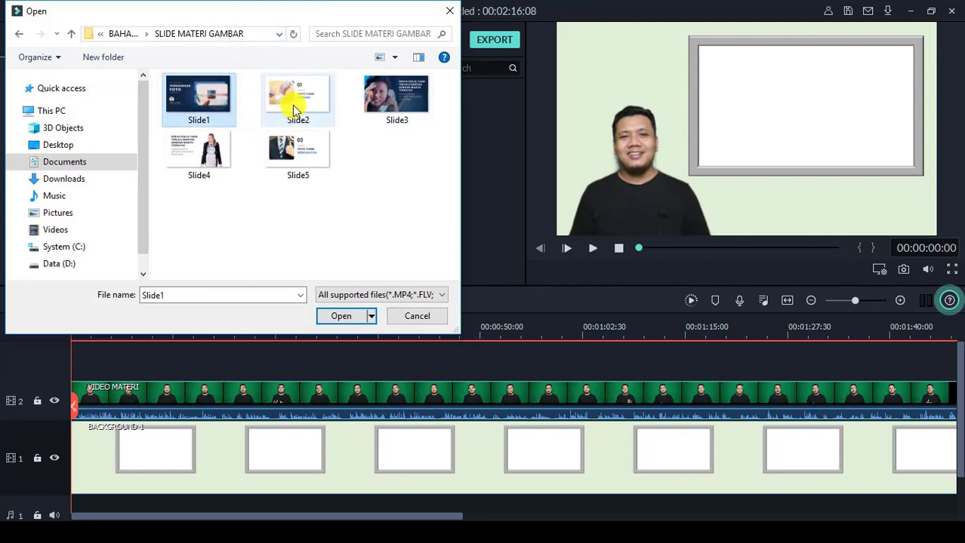
pyautogui.keyDown('ctrl'); pyautogui.click(301, 101); pyautogui.keyUp('ctrl')
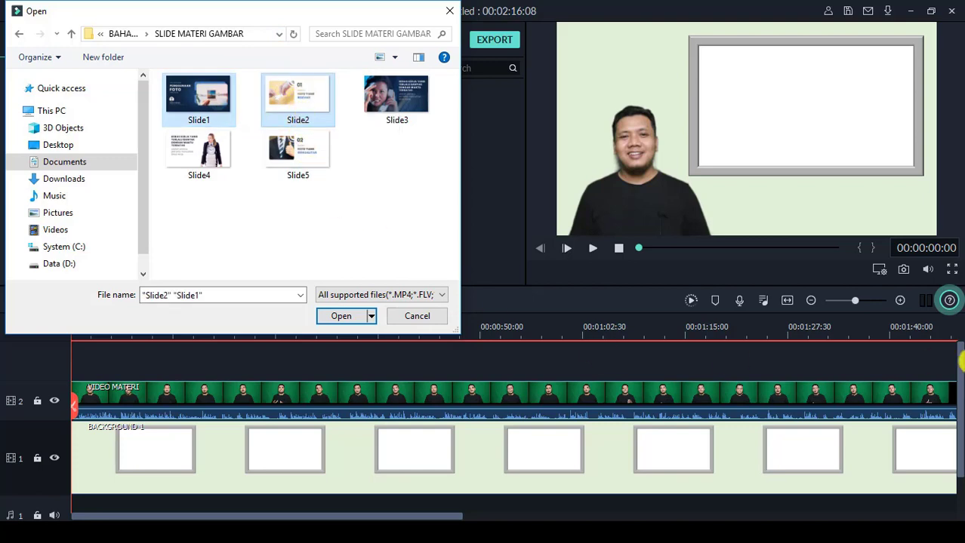
pyautogui.keyDown('ctrl'); pyautogui.click(406, 112); pyautogui.keyUp('ctrl')
pyautogui.keyDown('ctrl'); pyautogui.click(194, 155); pyautogui.keyUp('ctrl')
pyautogui.keyDown('ctrl'); pyautogui.click(304, 166); pyautogui.keyUp('ctrl')
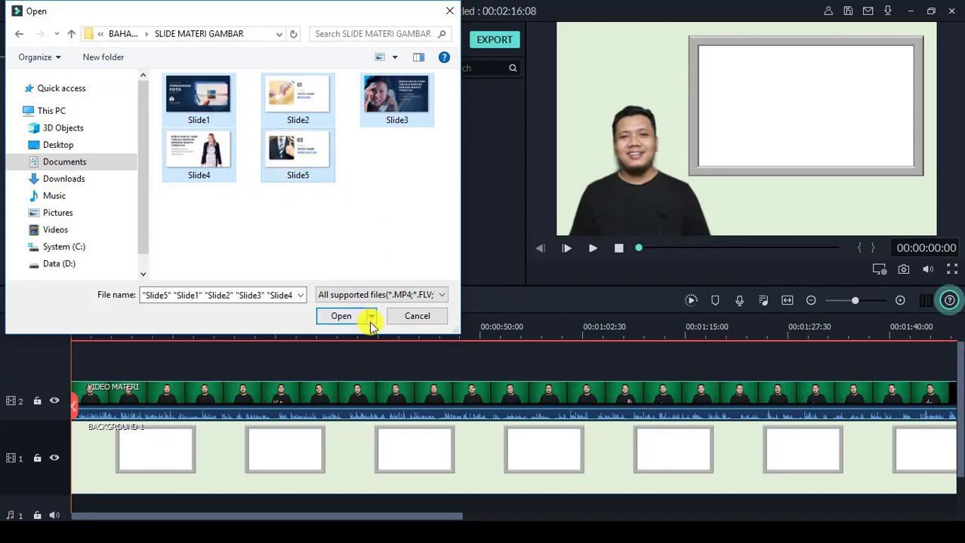
pyautogui.click(336, 318)
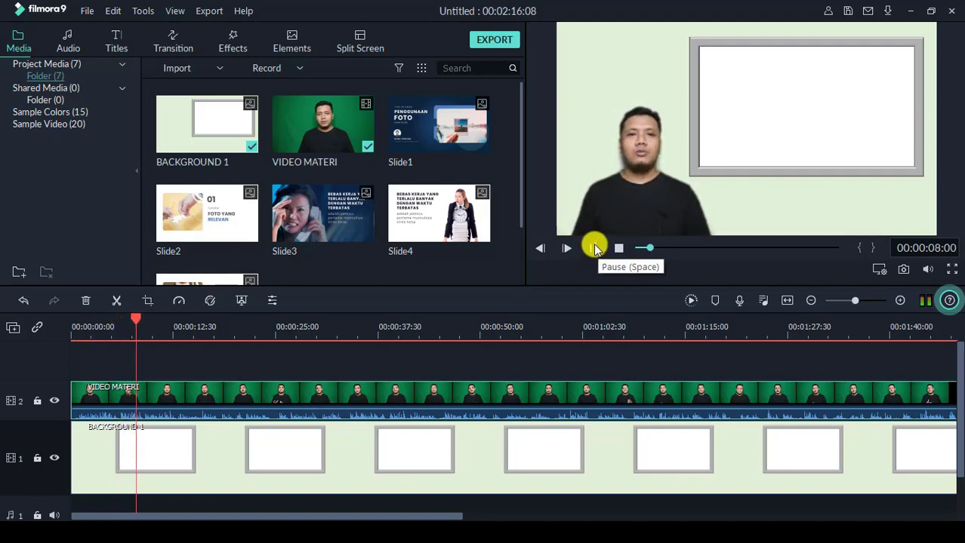
# Step: Place Slide1 above the presenter on track 3 at 00:00:08:52 and scale it down to fit inside the whiteboard frame
pyautogui.click(594, 248)
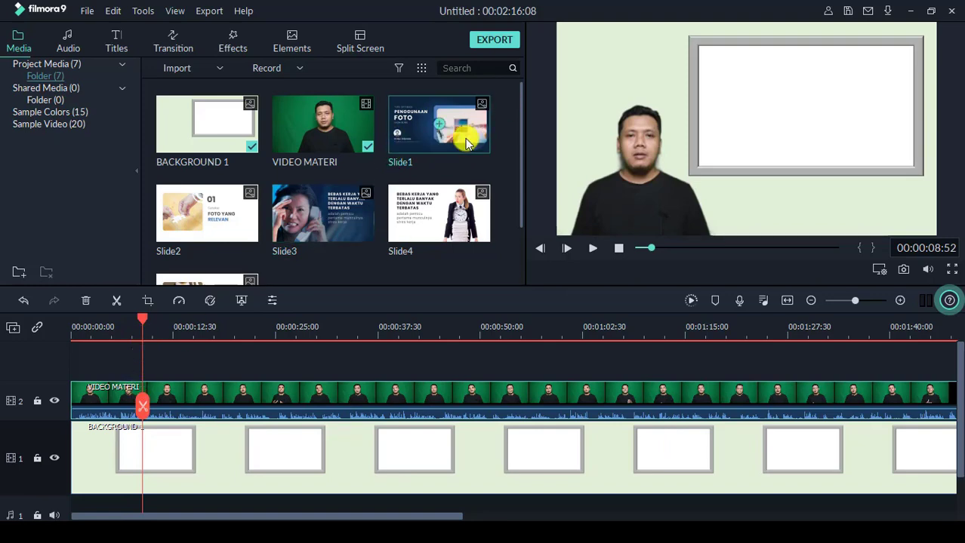
pyautogui.moveTo(444, 147); pyautogui.dragTo(151, 363)
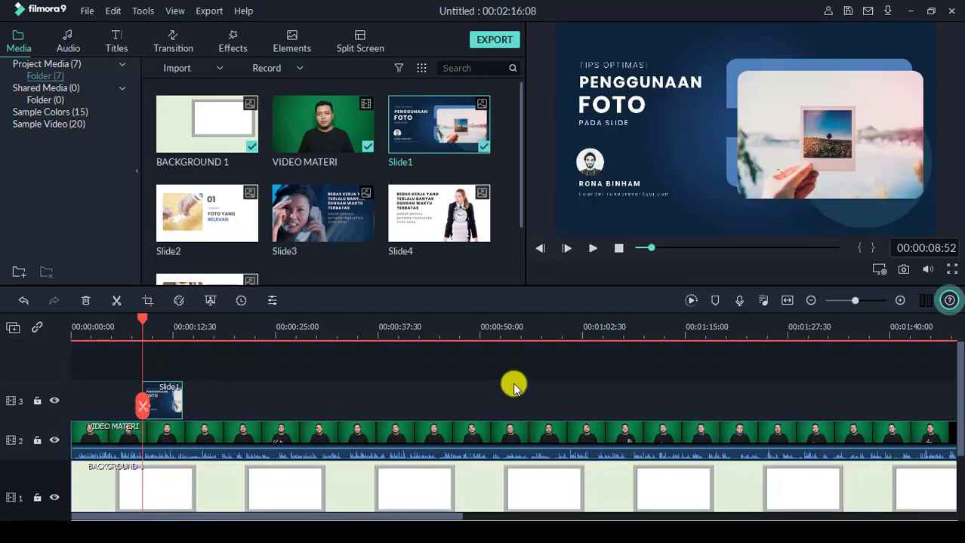
pyautogui.click(676, 163)
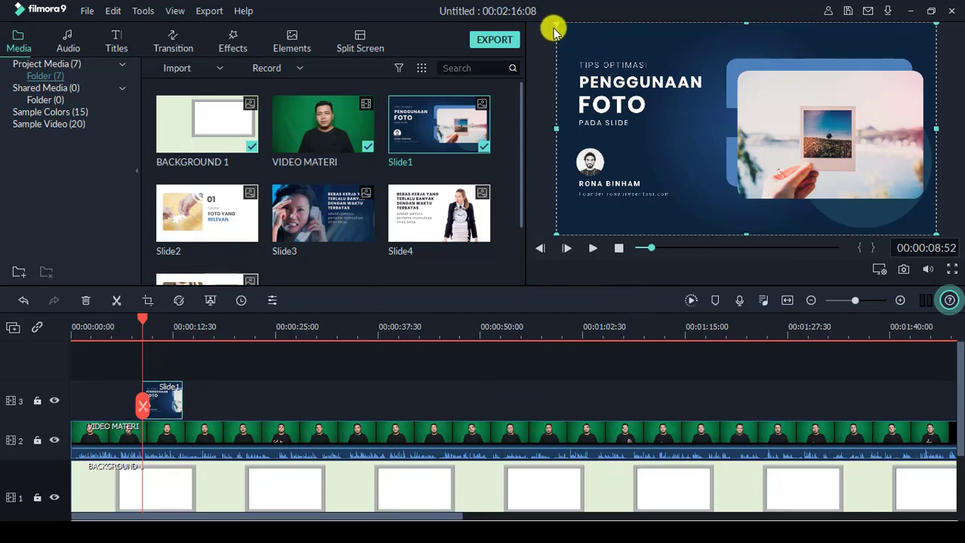
pyautogui.moveTo(555, 25); pyautogui.dragTo(710, 49)
pyautogui.moveTo(926, 172); pyautogui.dragTo(914, 152)
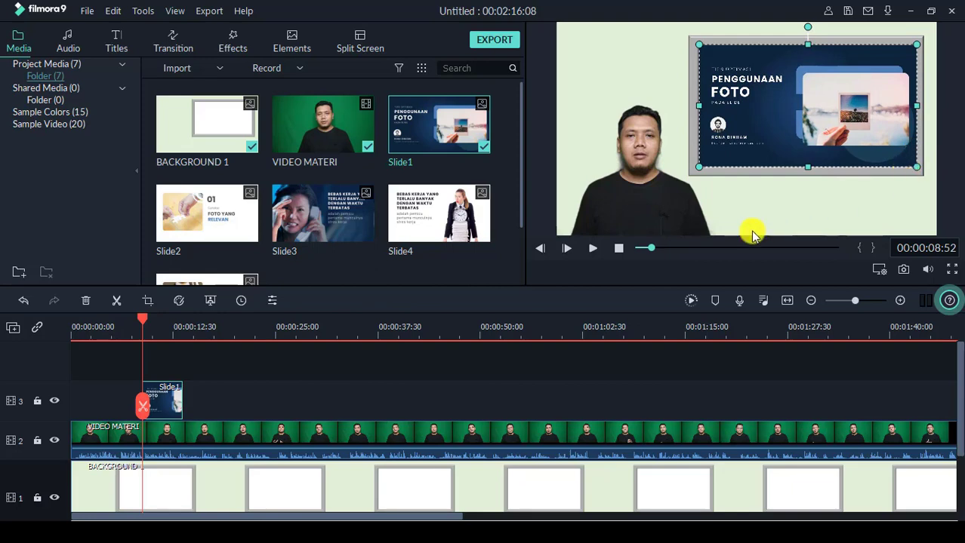
# Step: Play back the Slide1 section and fine-tune the slide's size to match the whiteboard's inner edges
pyautogui.click(594, 249)
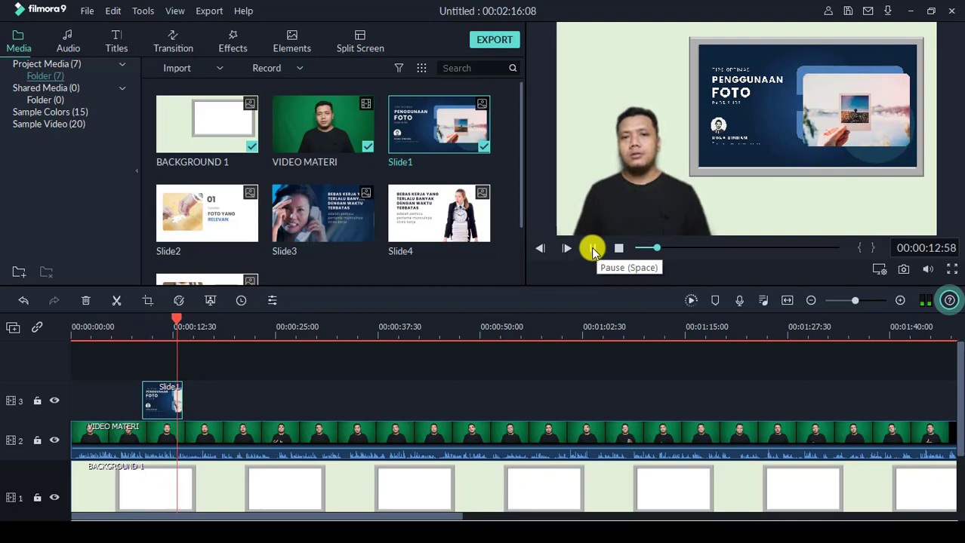
pyautogui.click(592, 249)
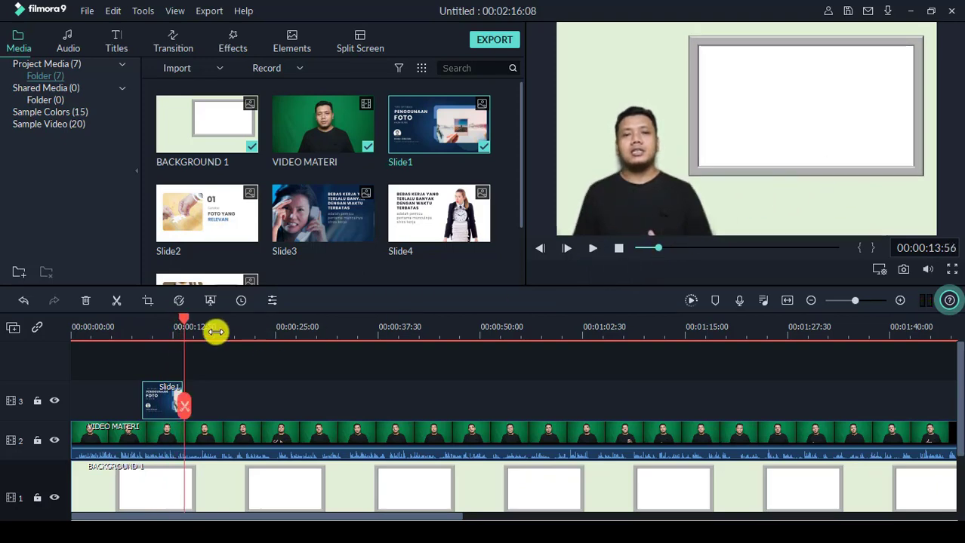
pyautogui.moveTo(183, 323); pyautogui.dragTo(149, 325)
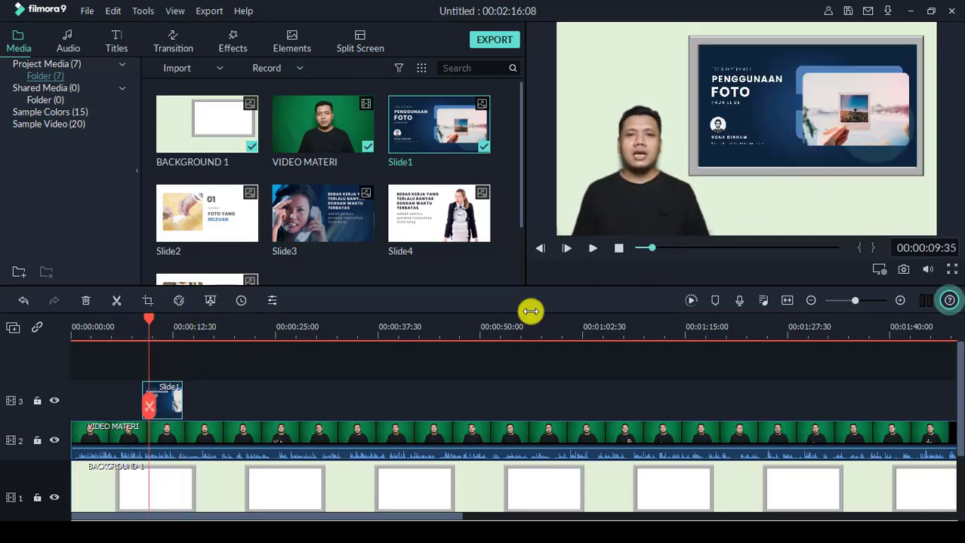
pyautogui.click(890, 131)
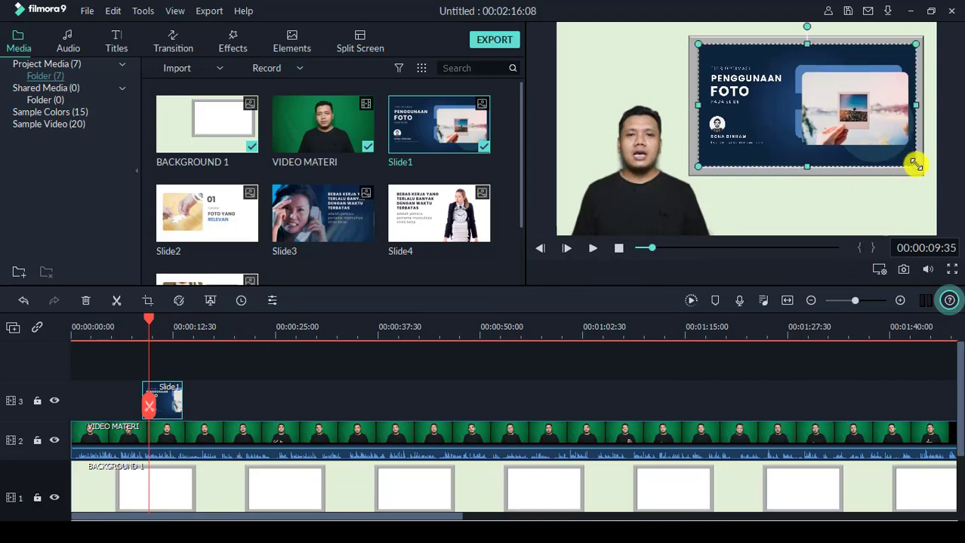
pyautogui.moveTo(915, 163); pyautogui.dragTo(912, 162)
pyautogui.click(917, 196)
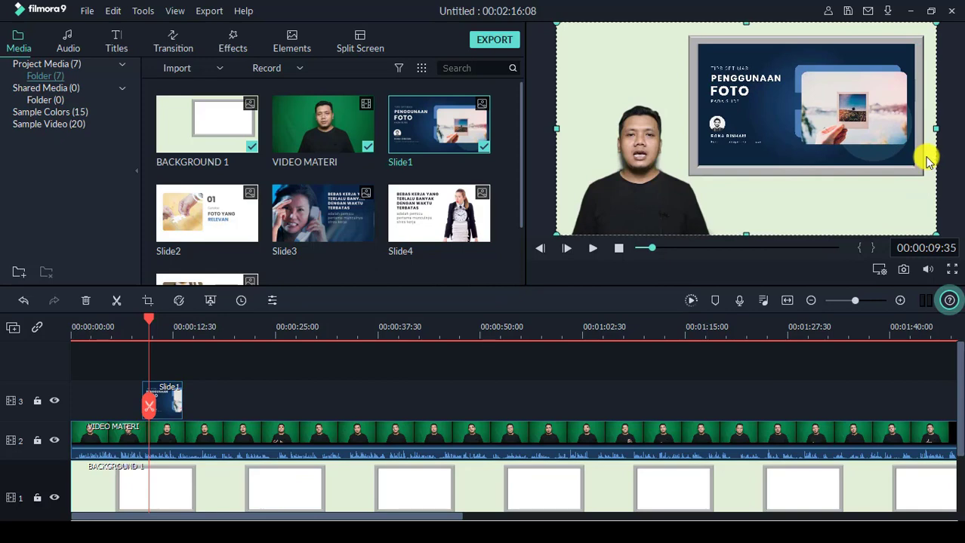
# Step: Play the narration from 00:00:33:30 to find the topic change and extend Slide1 to end at about 00:00:58:48
pyautogui.moveTo(150, 322); pyautogui.dragTo(344, 334)
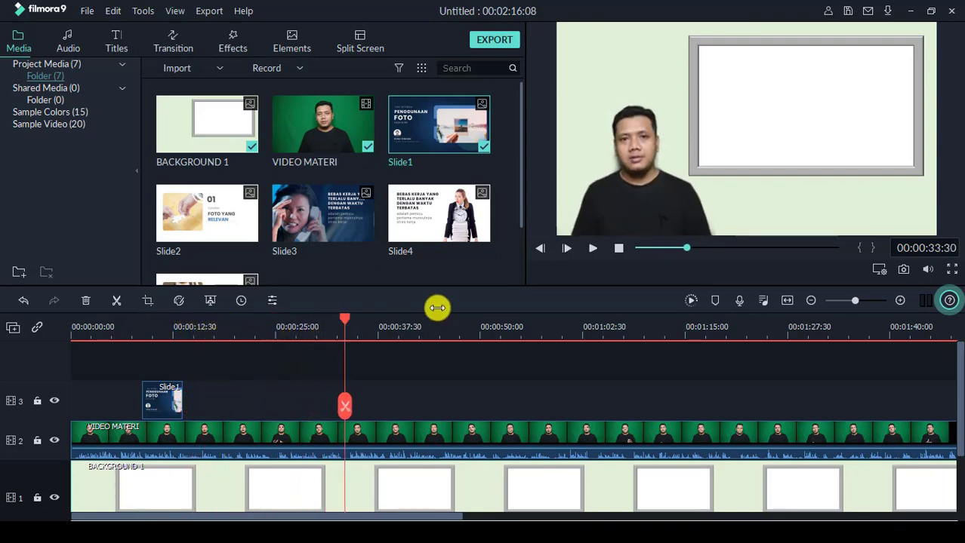
pyautogui.click(594, 250)
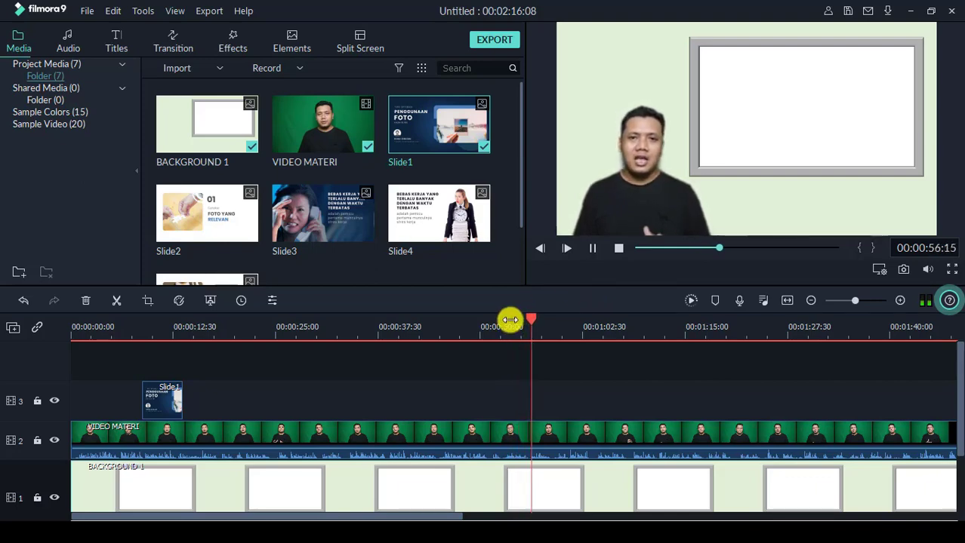
pyautogui.click(593, 250)
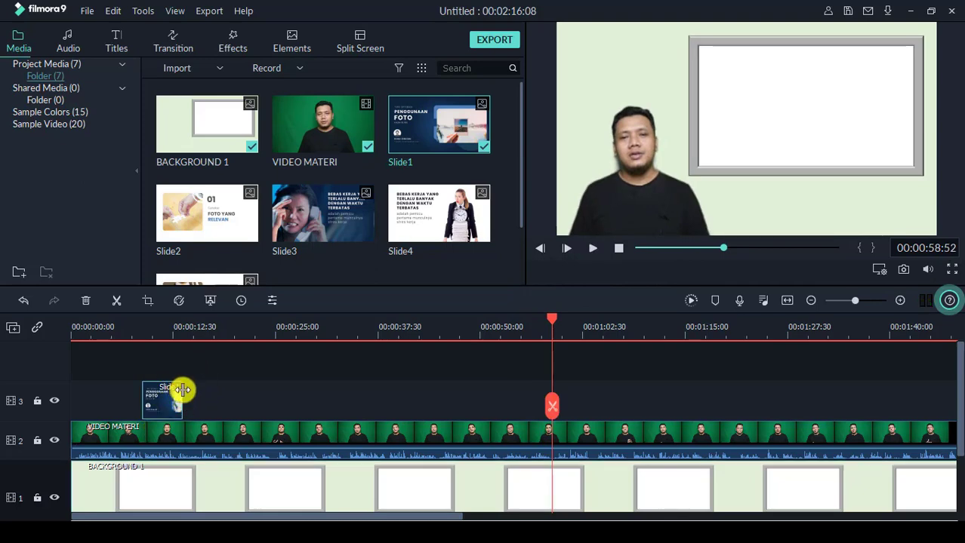
pyautogui.moveTo(182, 390); pyautogui.dragTo(550, 427)
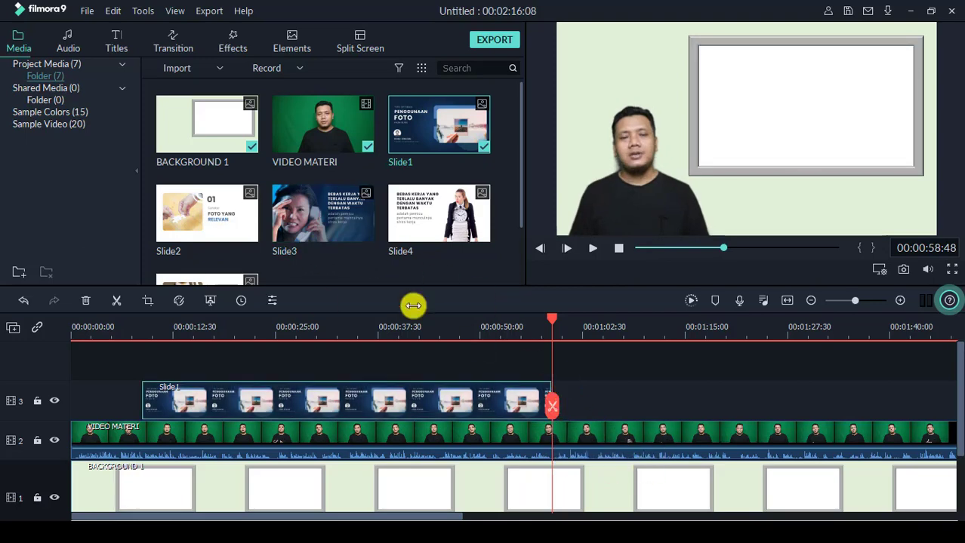
# Step: Add Slide2 directly after Slide1 on track 3, ending at about 00:01:12, and play back the change between the two slides
pyautogui.moveTo(228, 220)
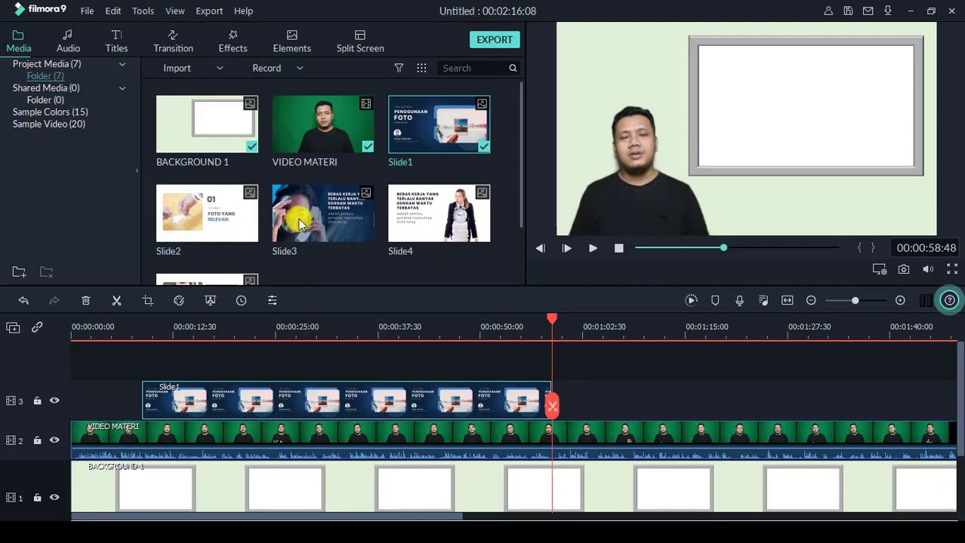
pyautogui.click(238, 235)
pyautogui.moveTo(239, 235); pyautogui.dragTo(660, 398)
pyautogui.moveTo(551, 323); pyautogui.dragTo(521, 326)
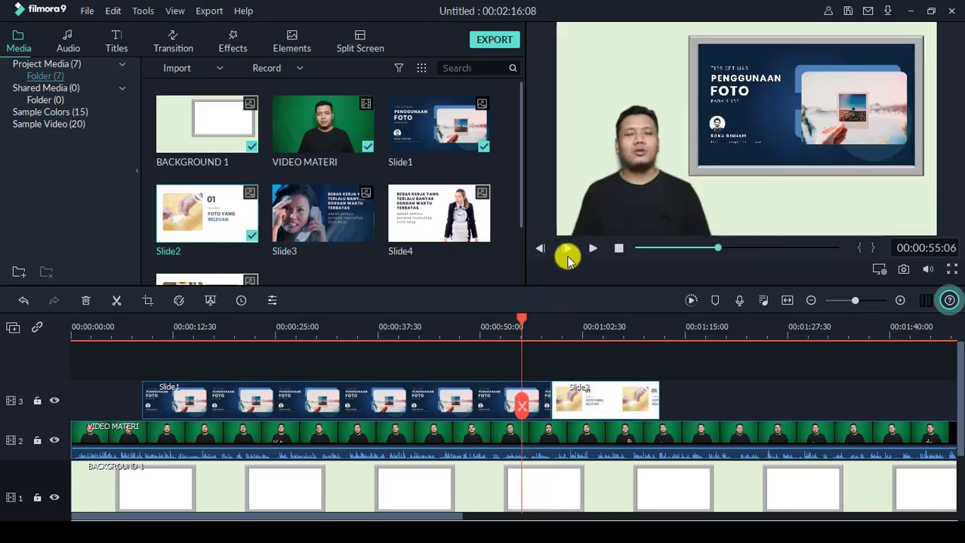
pyautogui.click(588, 251)
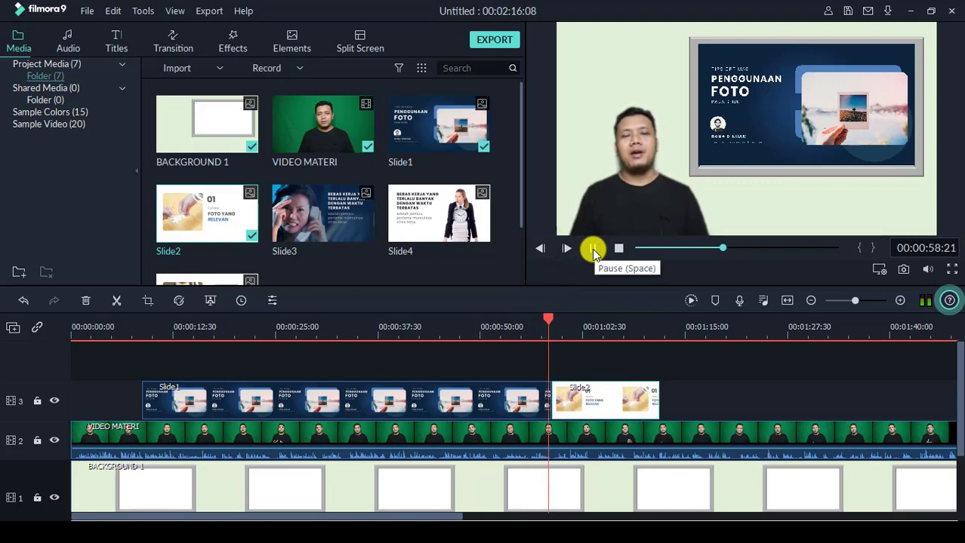
pyautogui.click(588, 252)
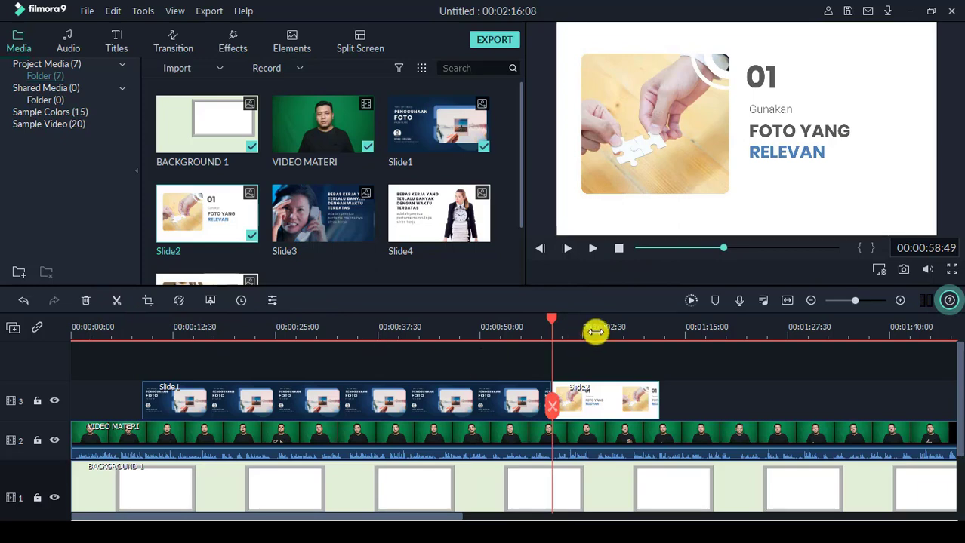
pyautogui.moveTo(609, 331); pyautogui.dragTo(632, 331)
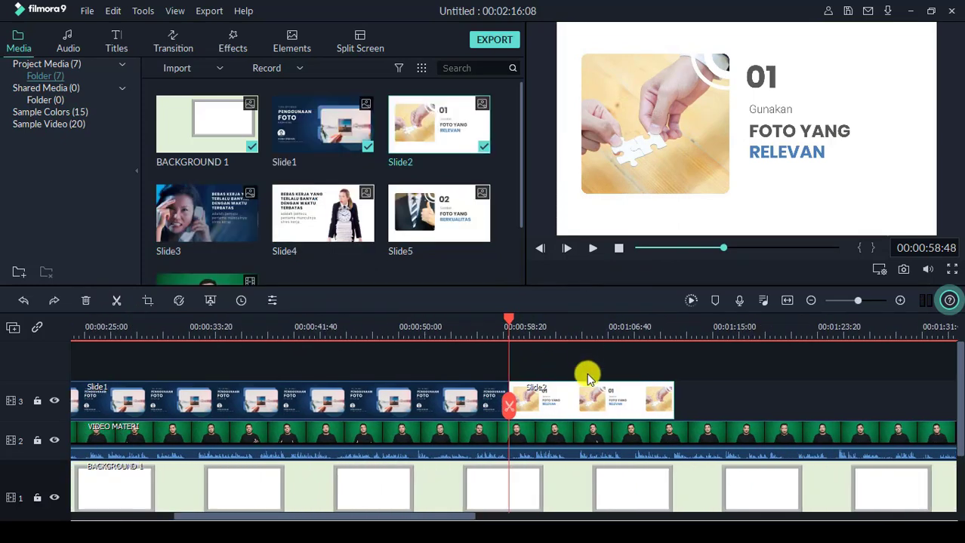
# Step: Scale Slide2 down in the preview and align it with the inside of the whiteboard frame
pyautogui.click(667, 108)
pyautogui.moveTo(565, 29); pyautogui.dragTo(714, 64)
pyautogui.moveTo(933, 175); pyautogui.dragTo(915, 151)
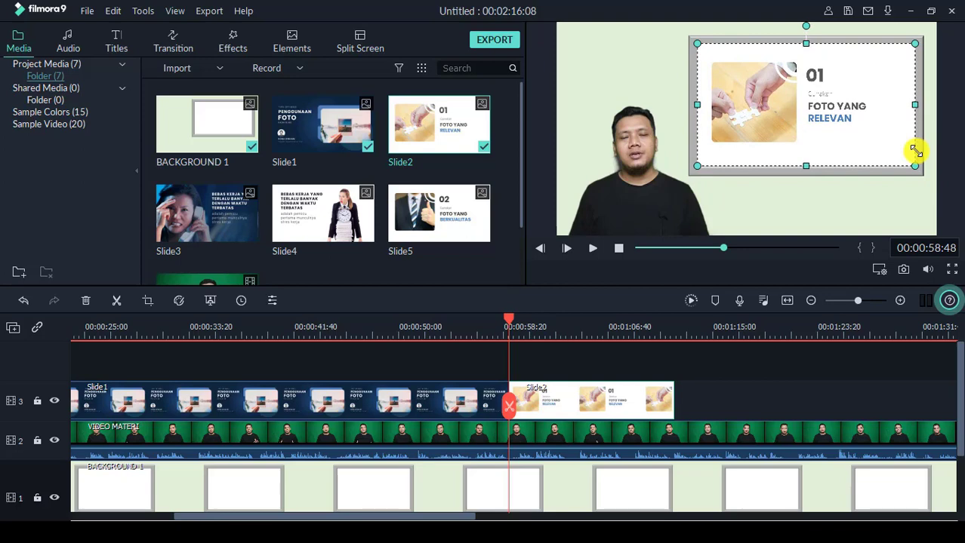
pyautogui.moveTo(697, 165); pyautogui.dragTo(698, 166)
pyautogui.click(803, 210)
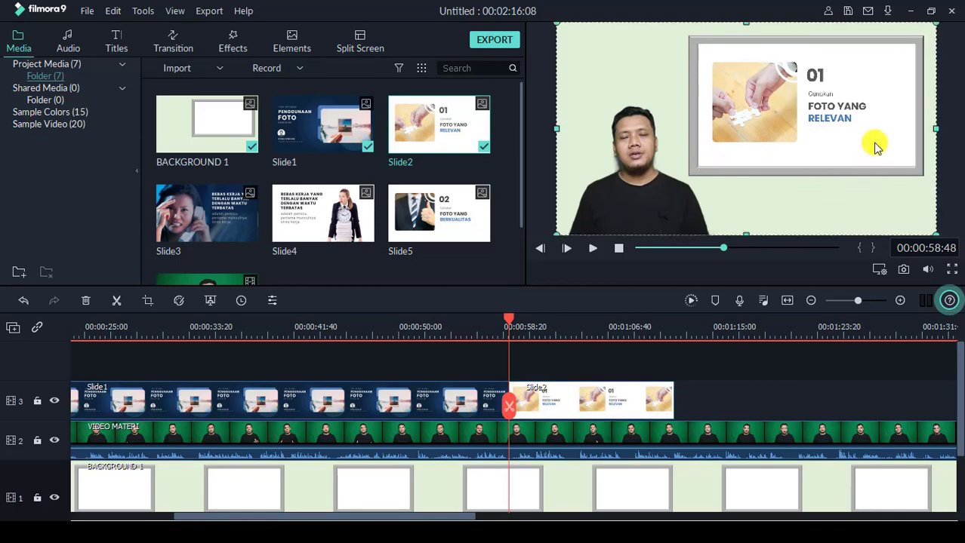
# Step: Play back the narration over Slide2 and extend the slide's clip to end at 00:01:24:16
pyautogui.moveTo(506, 320); pyautogui.dragTo(470, 339)
pyautogui.click(590, 255)
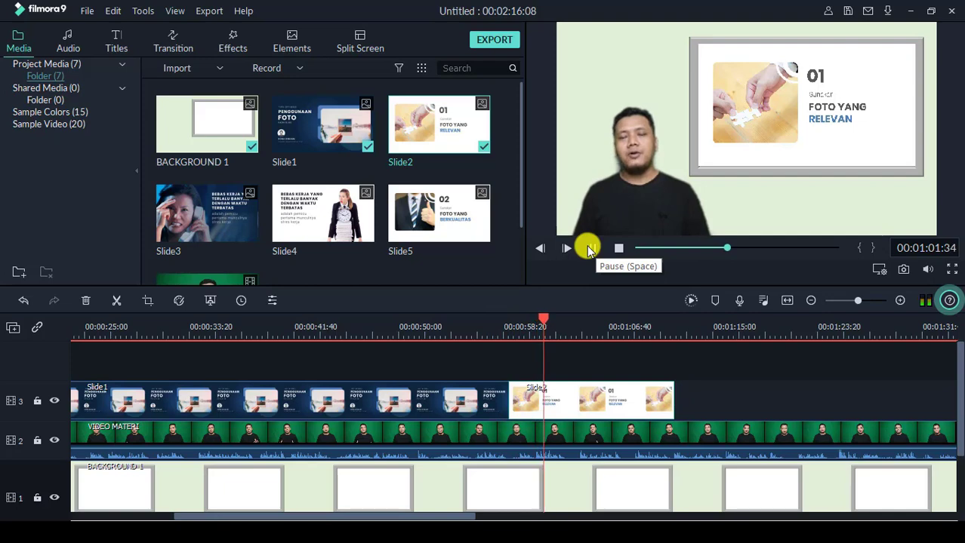
pyautogui.moveTo(372, 516); pyautogui.dragTo(491, 518)
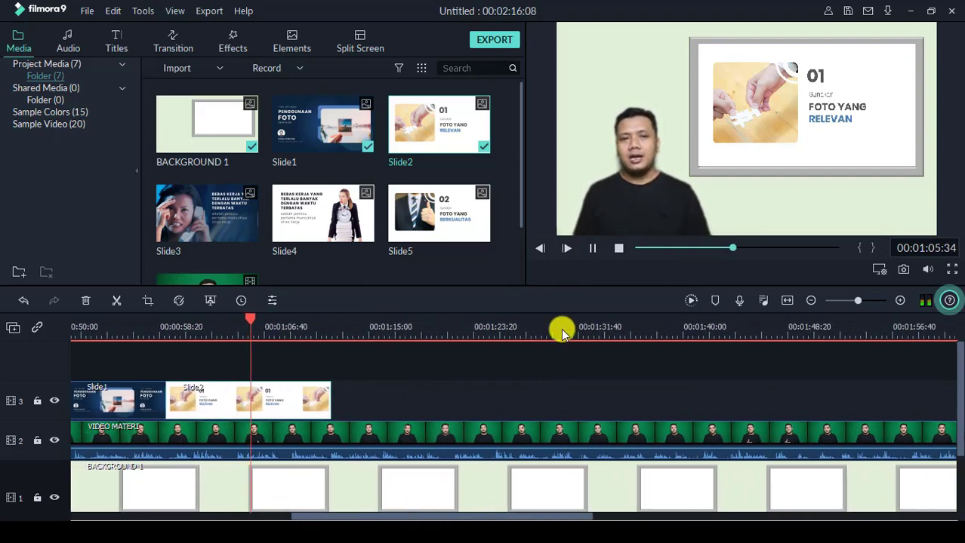
pyautogui.click(595, 249)
pyautogui.moveTo(332, 388); pyautogui.dragTo(484, 394)
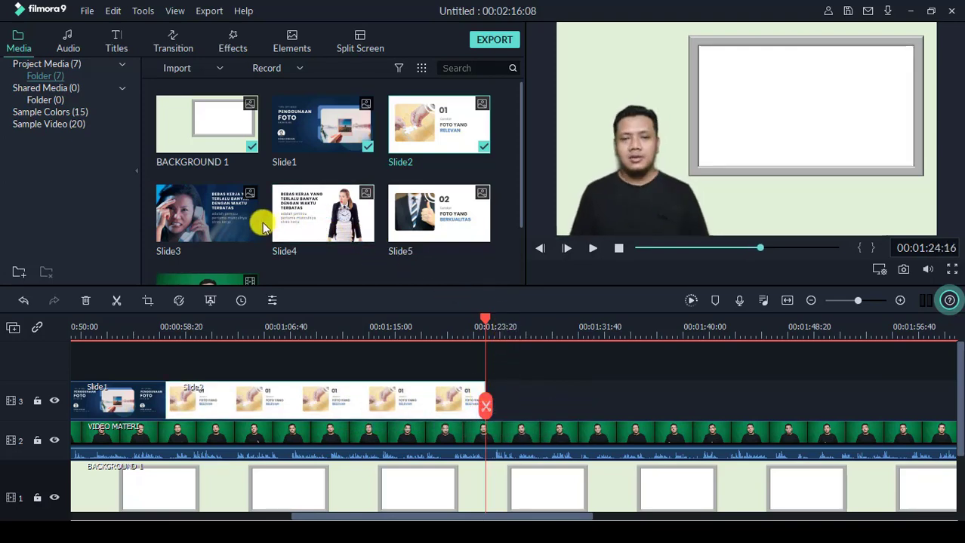
# Step: Add Slide3 directly after Slide2 on track 3 and play the narration from 00:01:21:19 to about 00:01:32:41
pyautogui.click(235, 231)
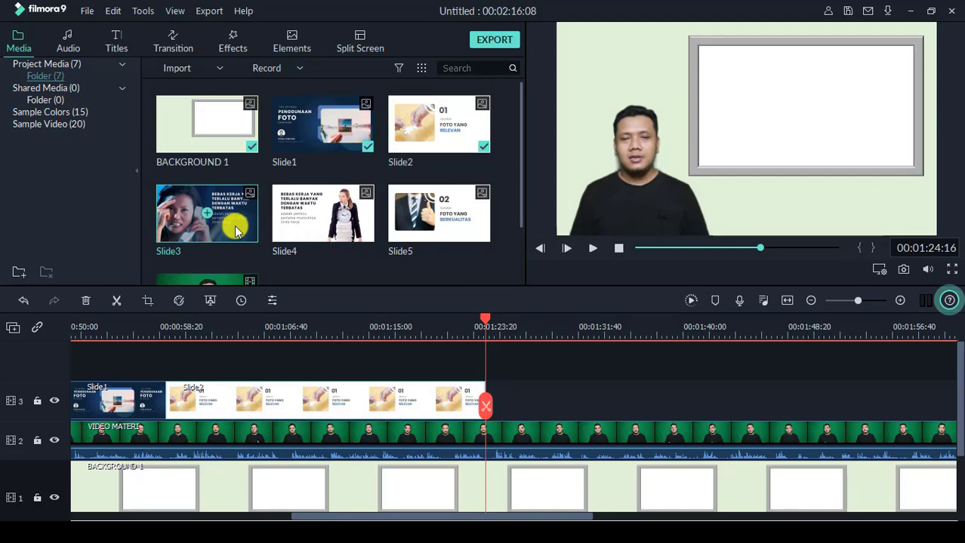
pyautogui.moveTo(491, 357); pyautogui.dragTo(494, 406)
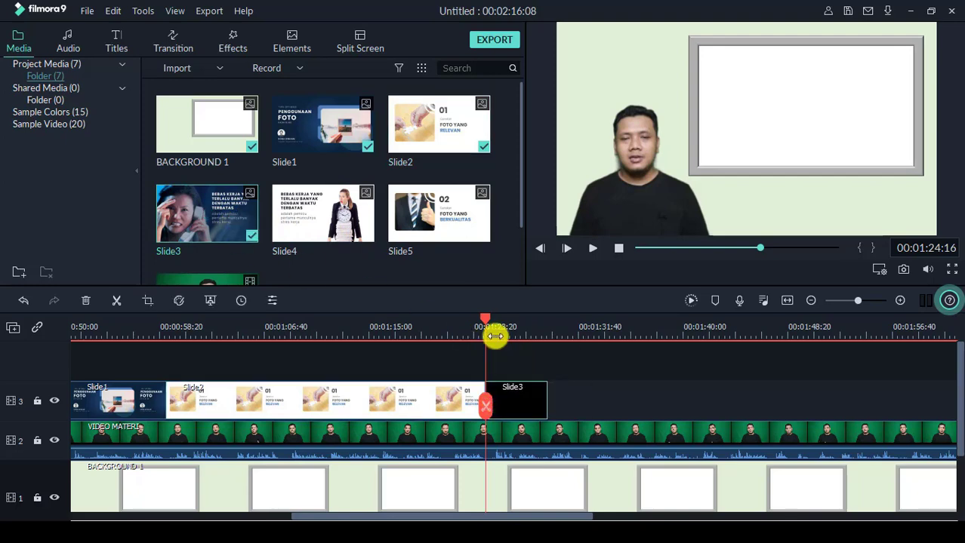
pyautogui.moveTo(487, 320); pyautogui.dragTo(450, 349)
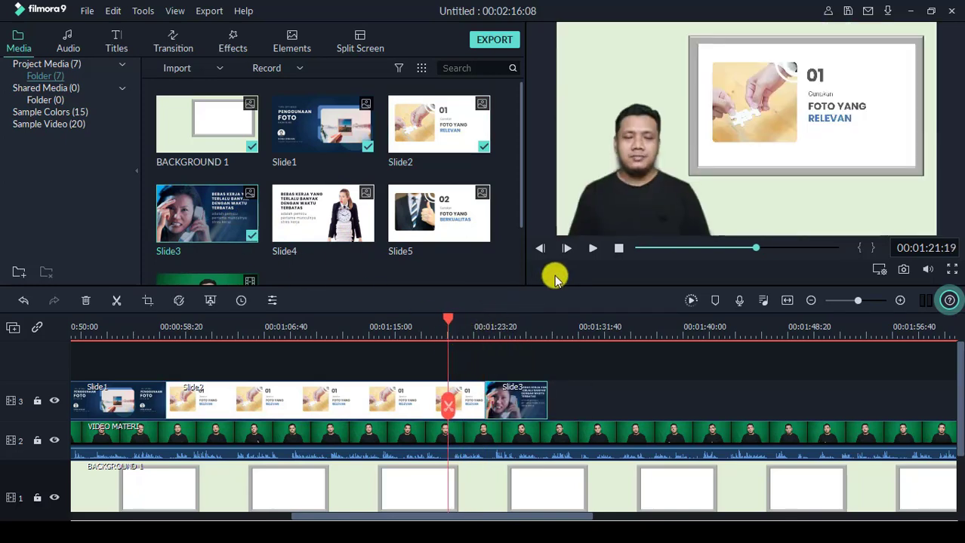
pyautogui.click(592, 248)
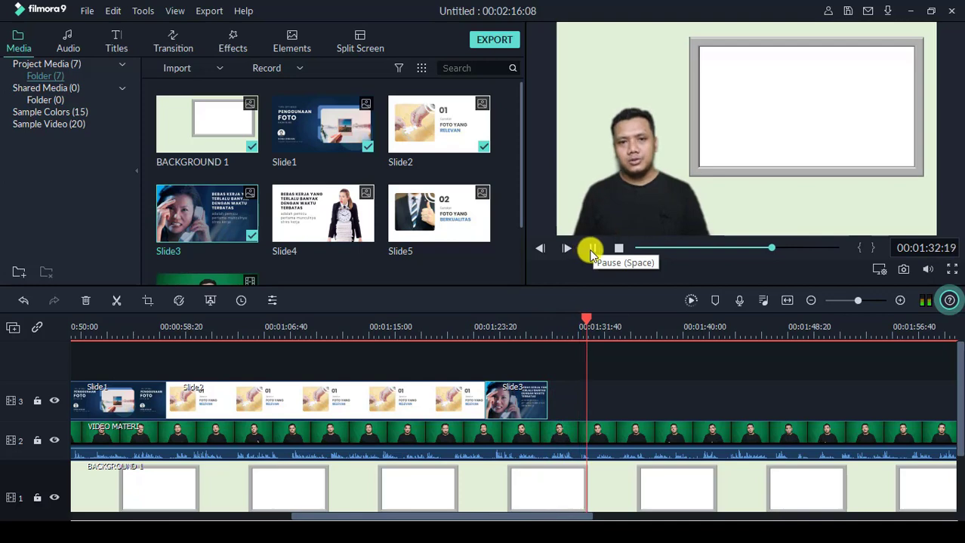
pyautogui.press('space')
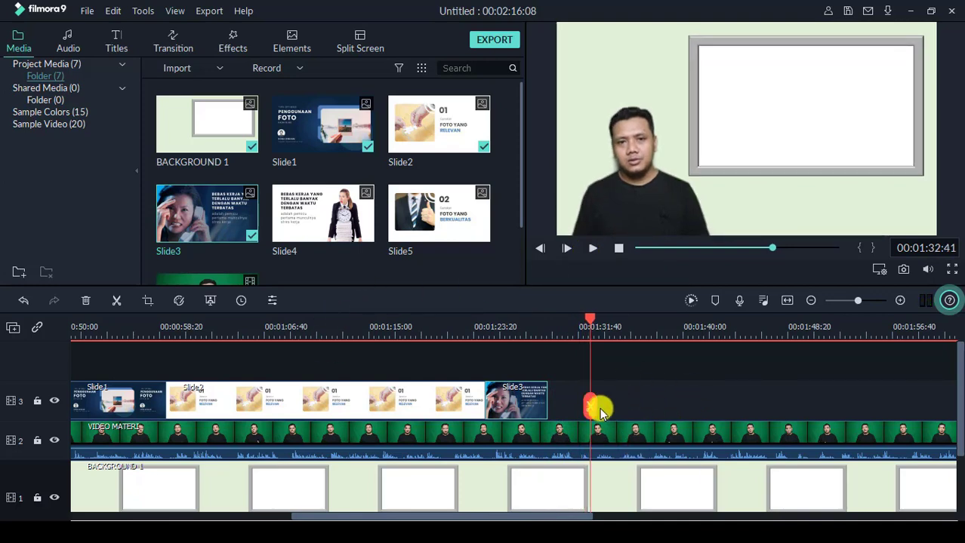
# Step: Replay the narration from 00:01:29:31 at a finer timeline scale to locate the section to cut
pyautogui.moveTo(635, 333); pyautogui.dragTo(709, 335)
pyautogui.moveTo(645, 334); pyautogui.dragTo(683, 332)
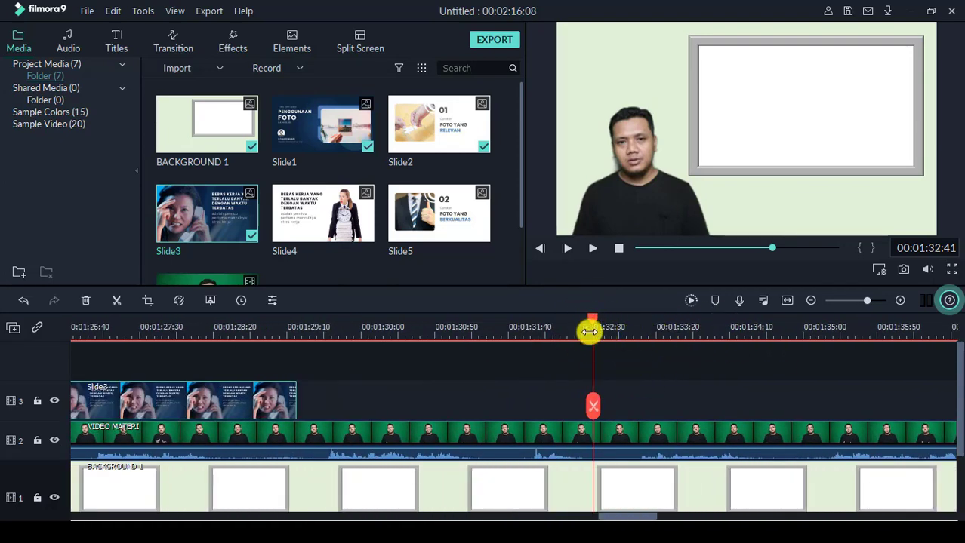
pyautogui.moveTo(592, 323); pyautogui.dragTo(319, 343)
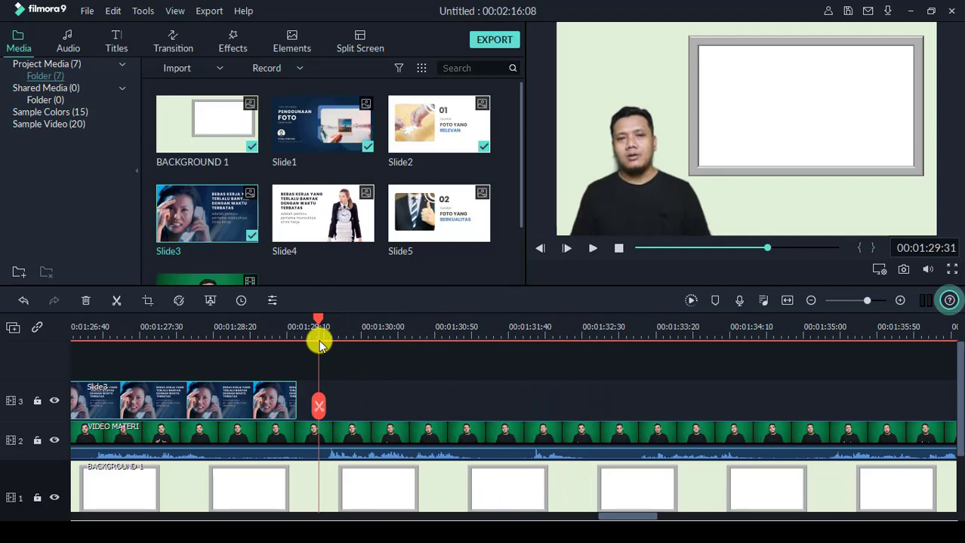
pyautogui.click(595, 252)
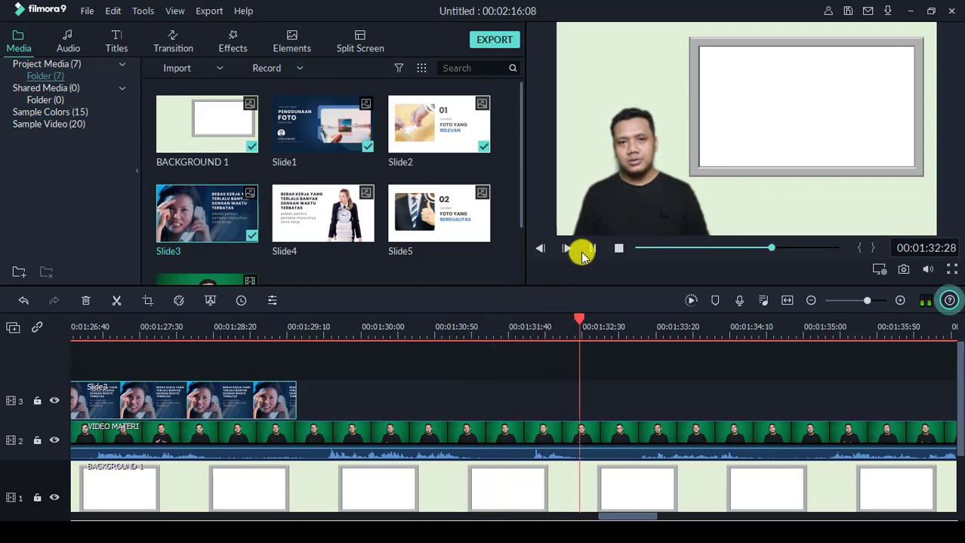
pyautogui.click(592, 250)
# Step: Split the VIDEO MATERI clip at 00:01:31:19 and 00:01:31:45 and delete the short piece between the cuts
pyautogui.moveTo(615, 322); pyautogui.dragTo(478, 339)
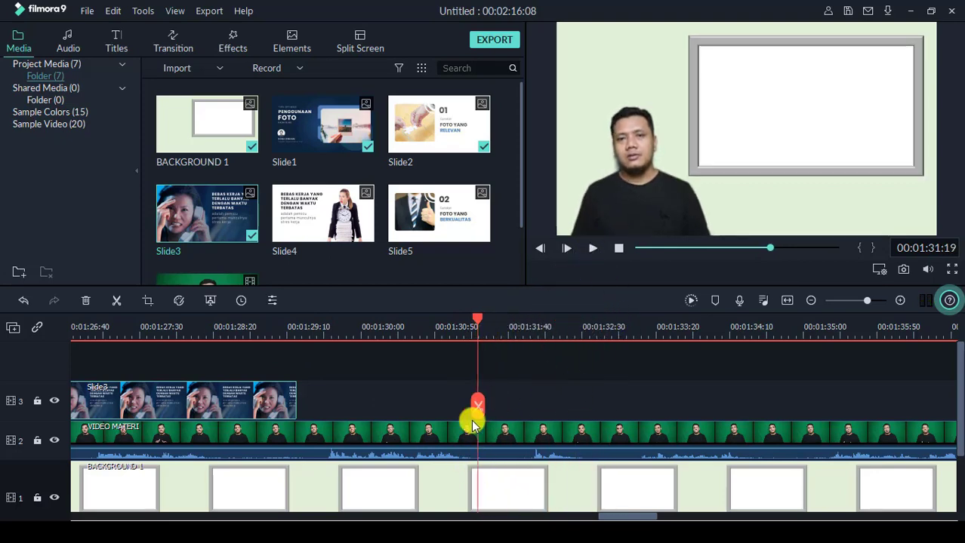
pyautogui.click(504, 436)
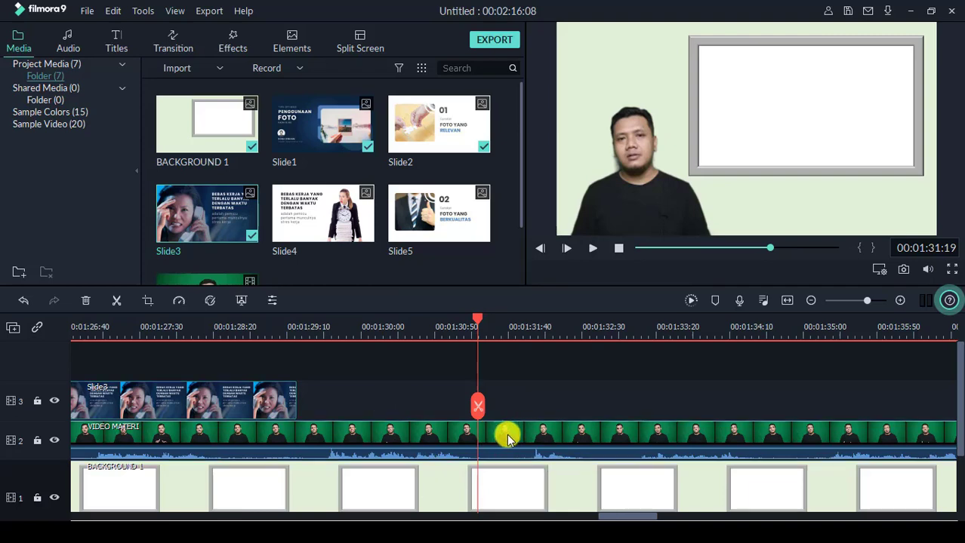
pyautogui.click(479, 408)
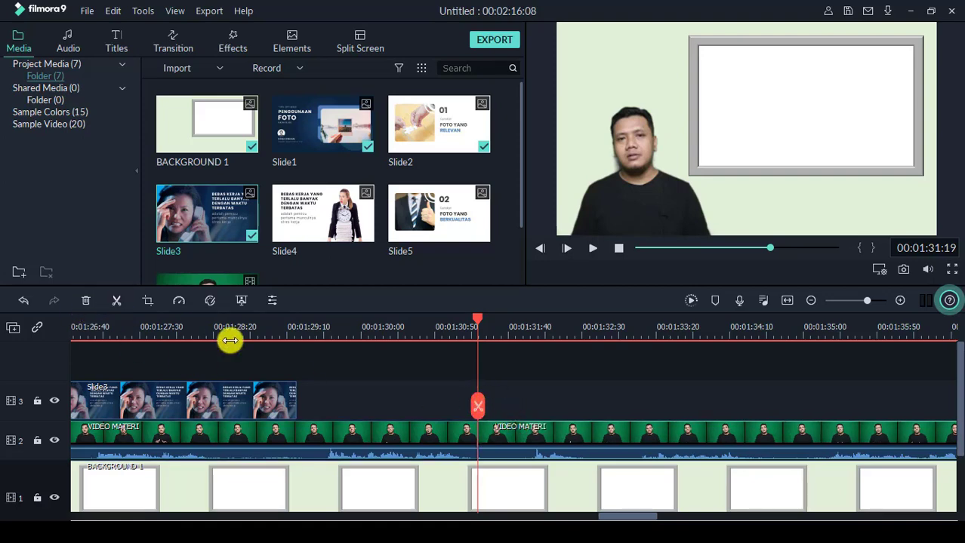
pyautogui.moveTo(478, 321); pyautogui.dragTo(490, 322)
pyautogui.moveTo(510, 320); pyautogui.dragTo(517, 323)
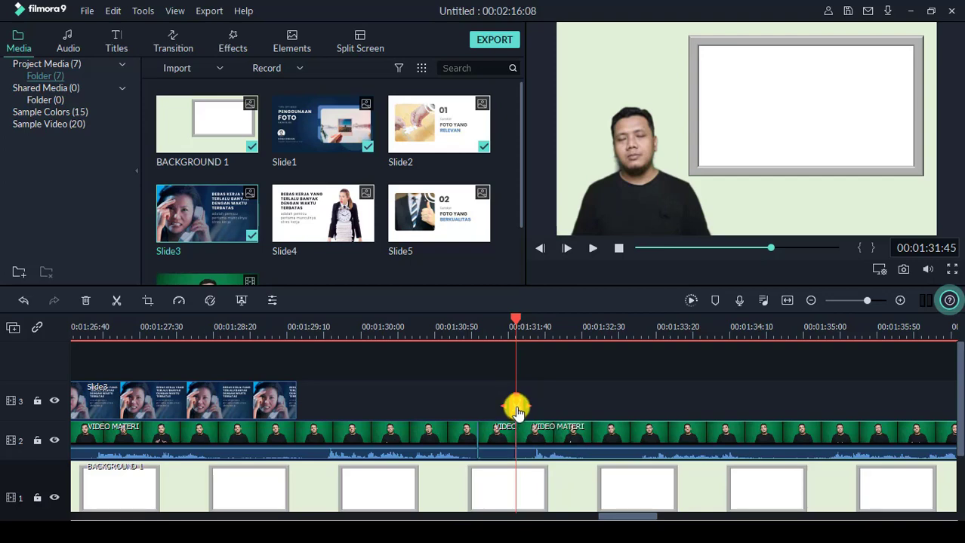
pyautogui.click(506, 434)
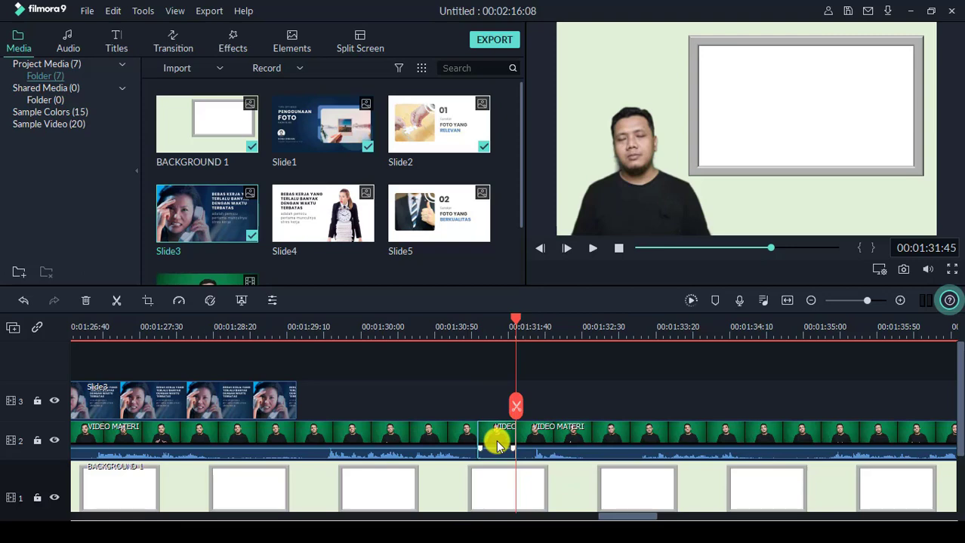
pyautogui.press('Delete')
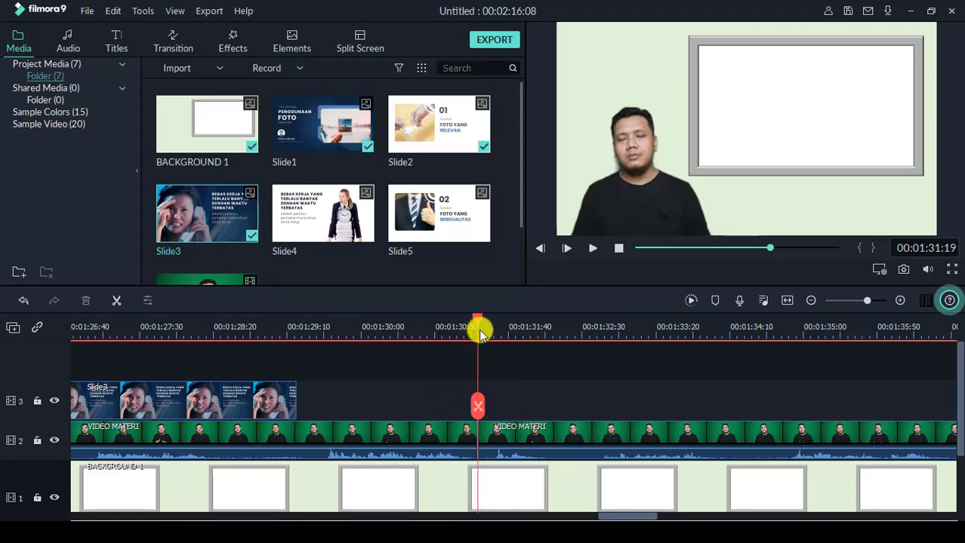
# Step: Trim the end of the BACKGROUND 1 clip to match the end of VIDEO MATERI at 00:02:15:42
pyautogui.moveTo(480, 317); pyautogui.dragTo(461, 320)
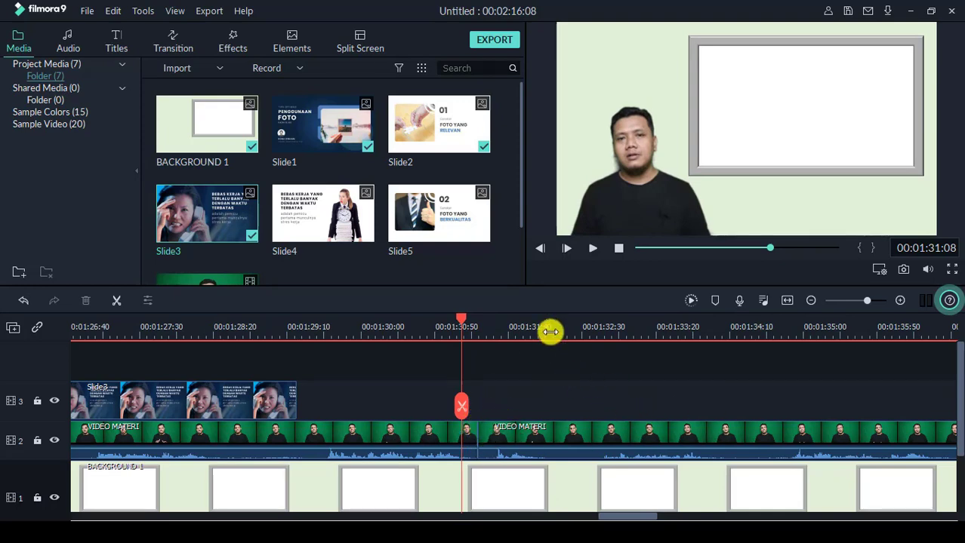
pyautogui.moveTo(519, 330); pyautogui.dragTo(420, 330)
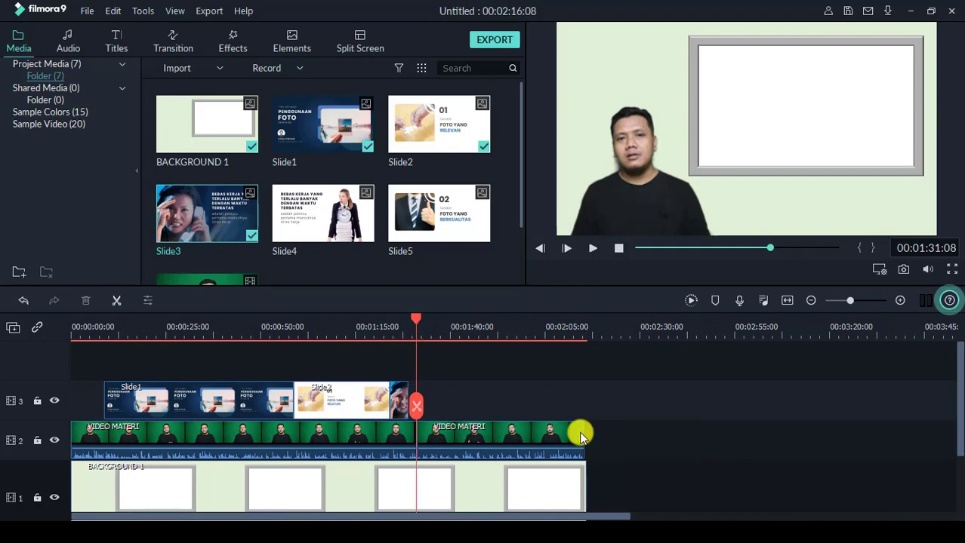
pyautogui.moveTo(585, 476); pyautogui.dragTo(585, 434)
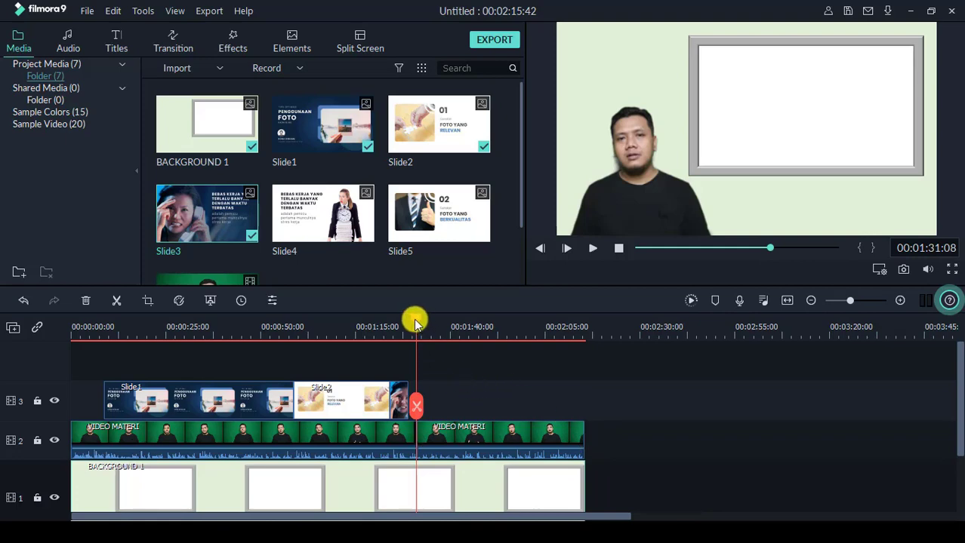
# Step: Scale Slide3 down in the preview at 00:01:26:54 and fit it inside the whiteboard frame
pyautogui.moveTo(418, 322); pyautogui.dragTo(399, 323)
pyautogui.scroll(3, 513, 328)
pyautogui.scroll(2, 579, 337)
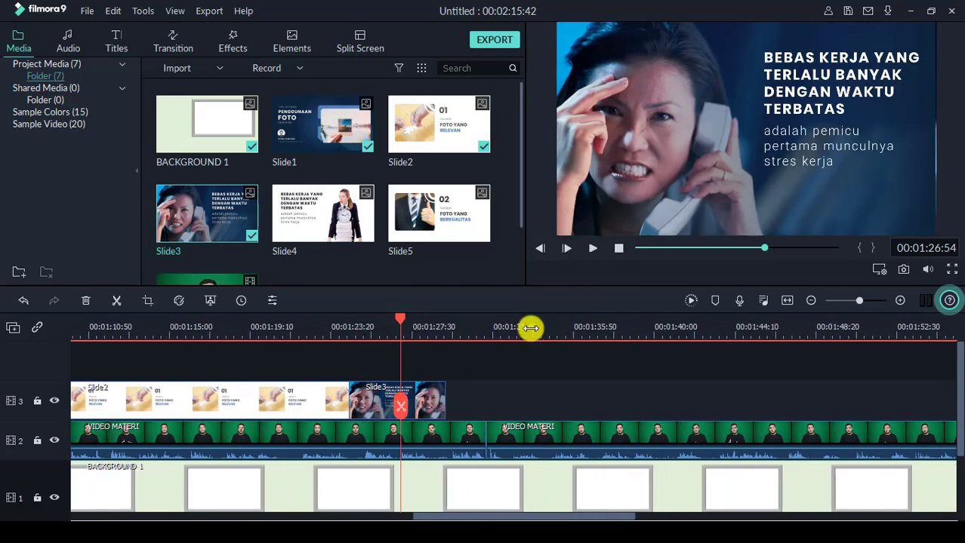
pyautogui.scroll(2, 544, 330)
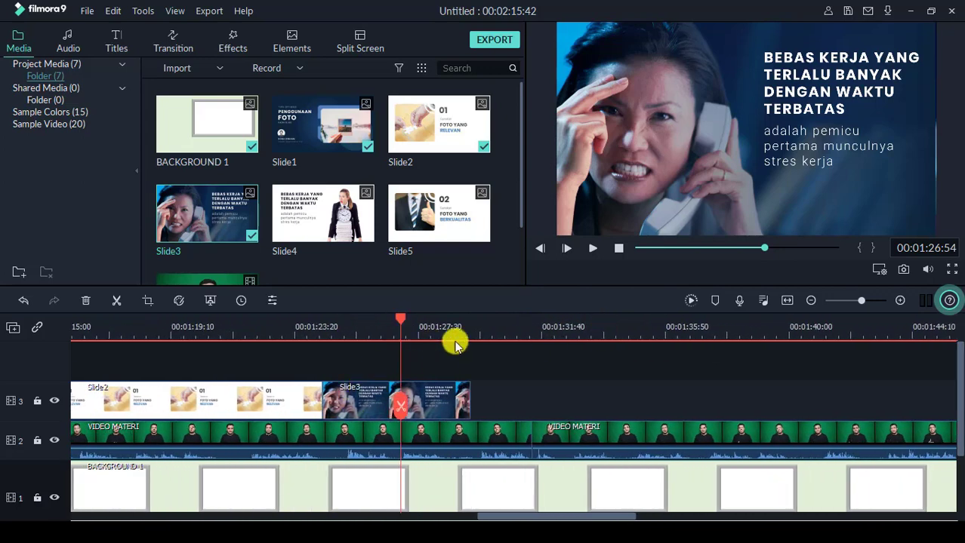
pyautogui.click(739, 123)
pyautogui.moveTo(556, 26); pyautogui.dragTo(700, 118)
pyautogui.moveTo(707, 123); pyautogui.dragTo(708, 65)
pyautogui.moveTo(938, 176); pyautogui.dragTo(916, 146)
pyautogui.moveTo(861, 117); pyautogui.dragTo(859, 118)
pyautogui.moveTo(914, 166); pyautogui.dragTo(909, 163)
pyautogui.click(926, 206)
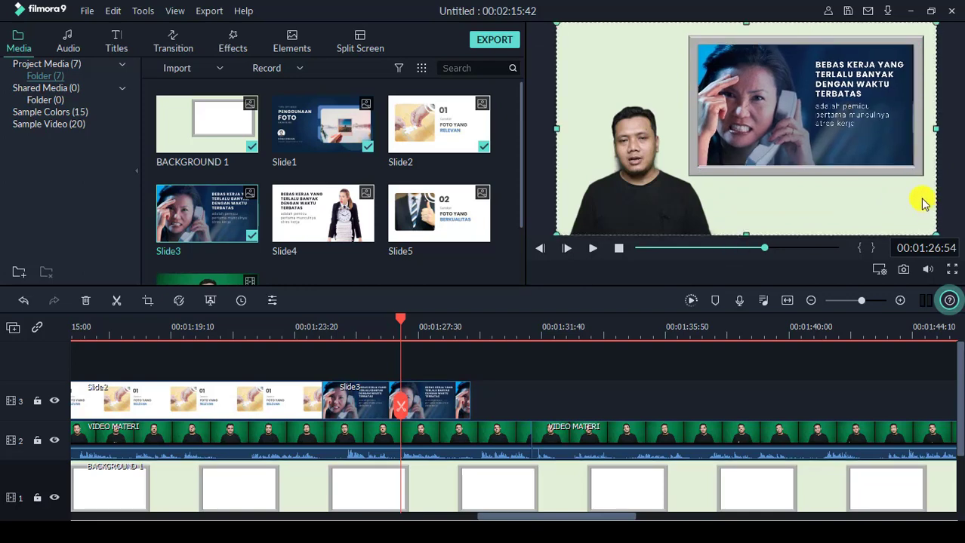
# Step: Play the narration from 00:01:21:40 and extend the Slide3 clip to end at 00:01:40:16
pyautogui.moveTo(400, 323); pyautogui.dragTo(248, 358)
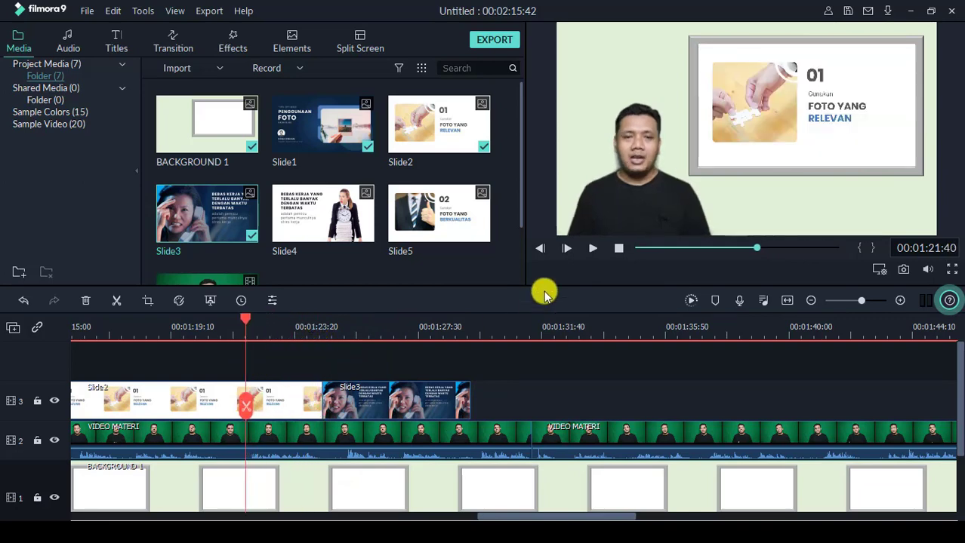
pyautogui.click(593, 248)
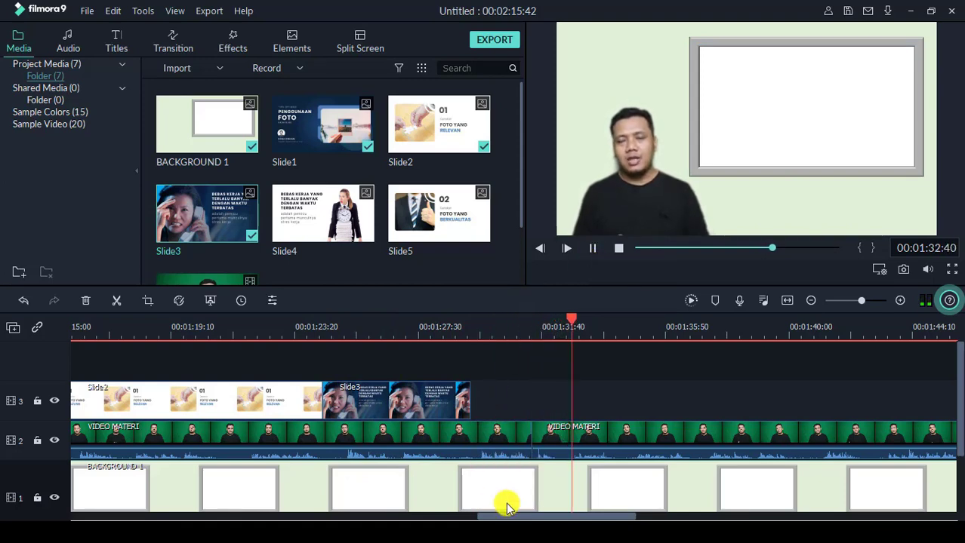
pyautogui.moveTo(523, 517); pyautogui.dragTo(538, 517)
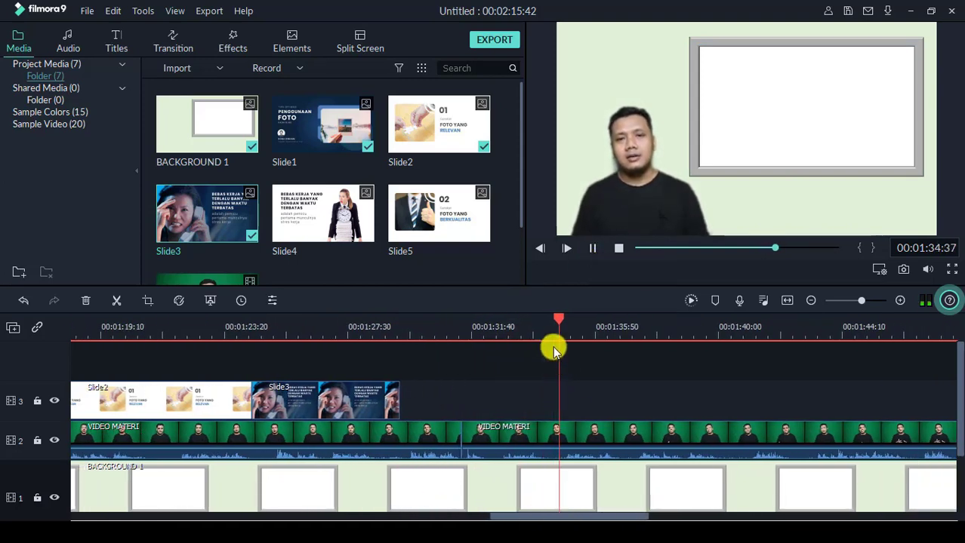
pyautogui.click(594, 250)
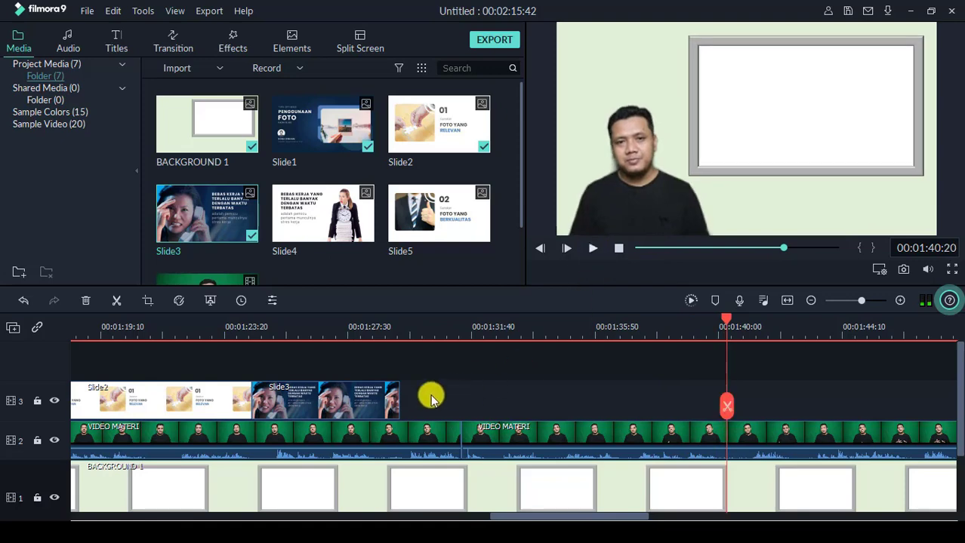
pyautogui.moveTo(401, 391); pyautogui.dragTo(726, 391)
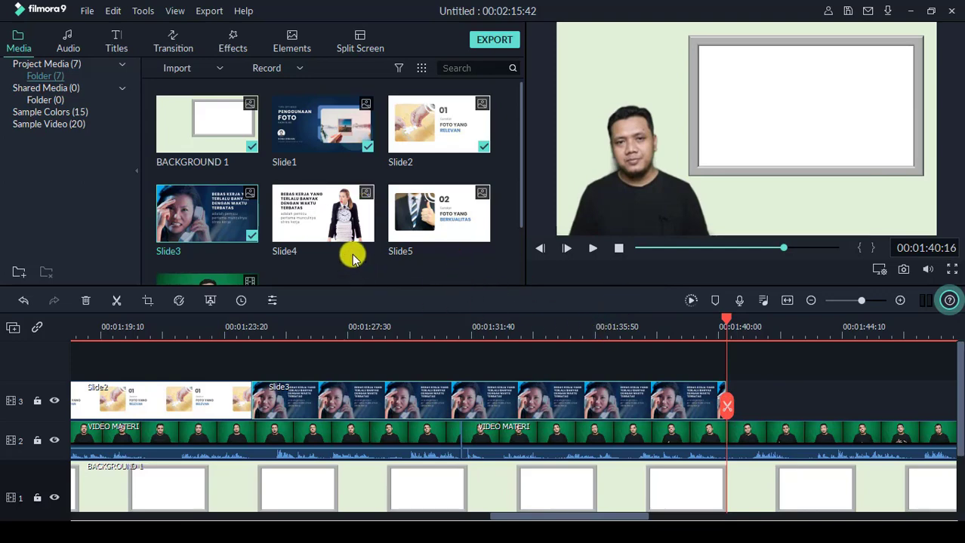
# Step: Add Slide4 directly after Slide3 on track 3, starting at 00:01:40:16
pyautogui.click(353, 227)
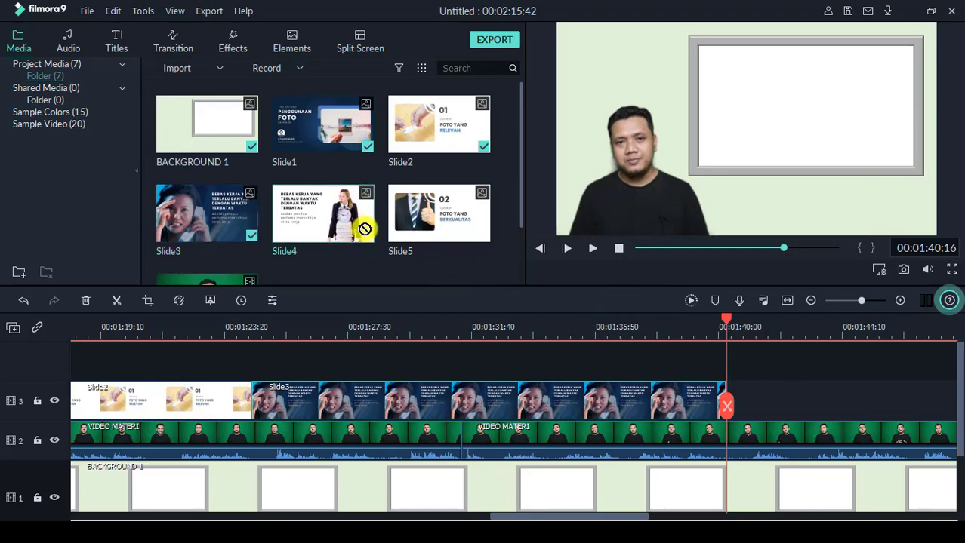
pyautogui.moveTo(599, 319); pyautogui.dragTo(739, 402)
pyautogui.moveTo(877, 398); pyautogui.dragTo(899, 396)
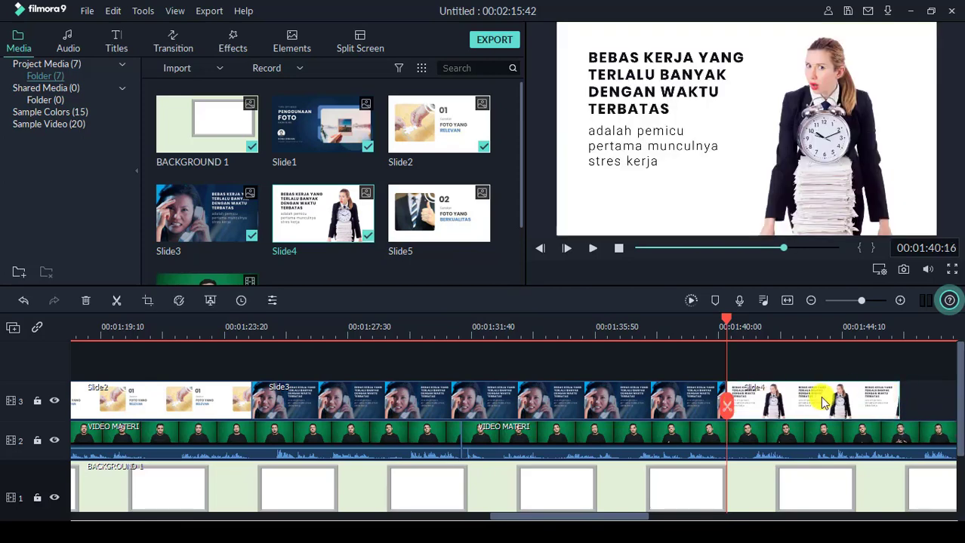
# Step: Play the narration past Slide4 to find its end point and extend the slide's clip to end at 00:02:01:43
pyautogui.moveTo(640, 516); pyautogui.dragTo(715, 518)
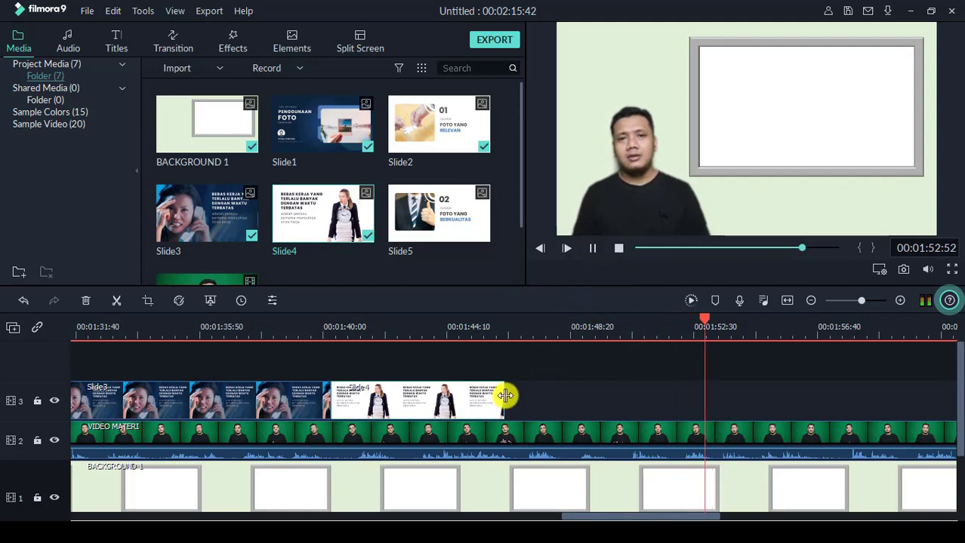
pyautogui.moveTo(650, 408); pyautogui.dragTo(756, 402)
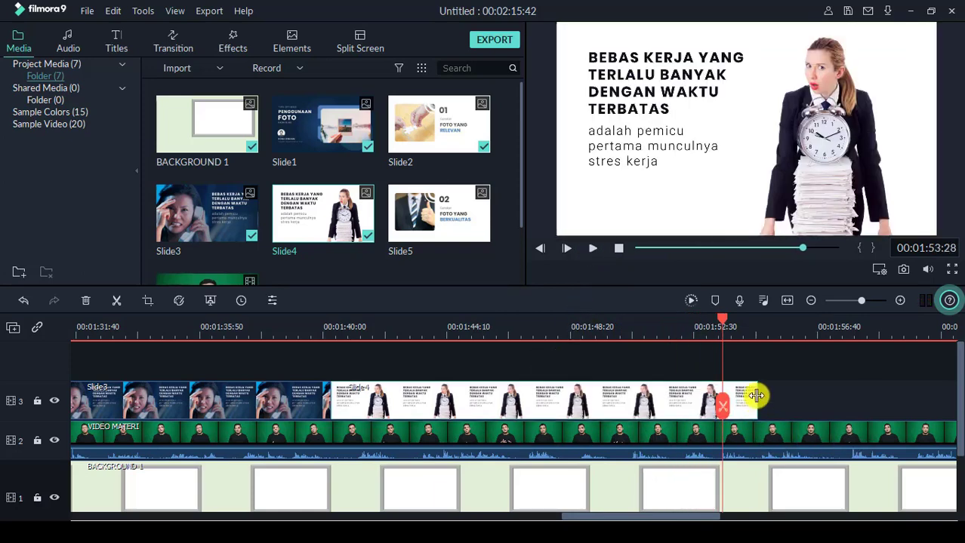
pyautogui.click(591, 253)
pyautogui.moveTo(582, 511); pyautogui.dragTo(662, 514)
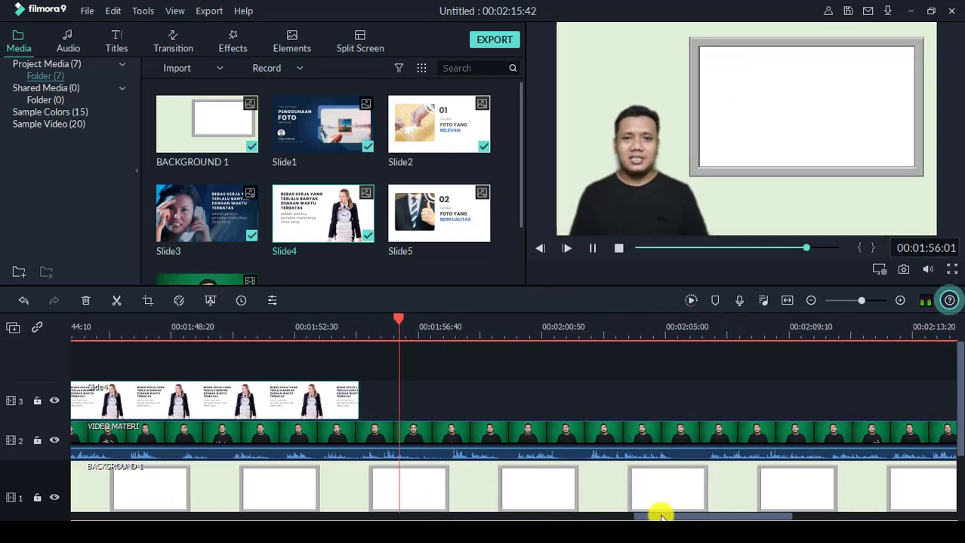
pyautogui.click(593, 248)
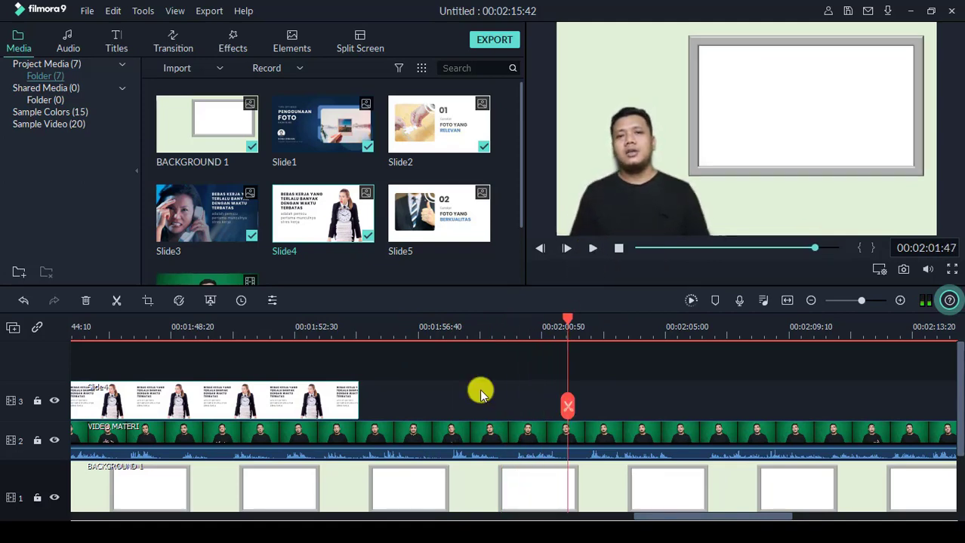
pyautogui.moveTo(357, 394); pyautogui.dragTo(568, 402)
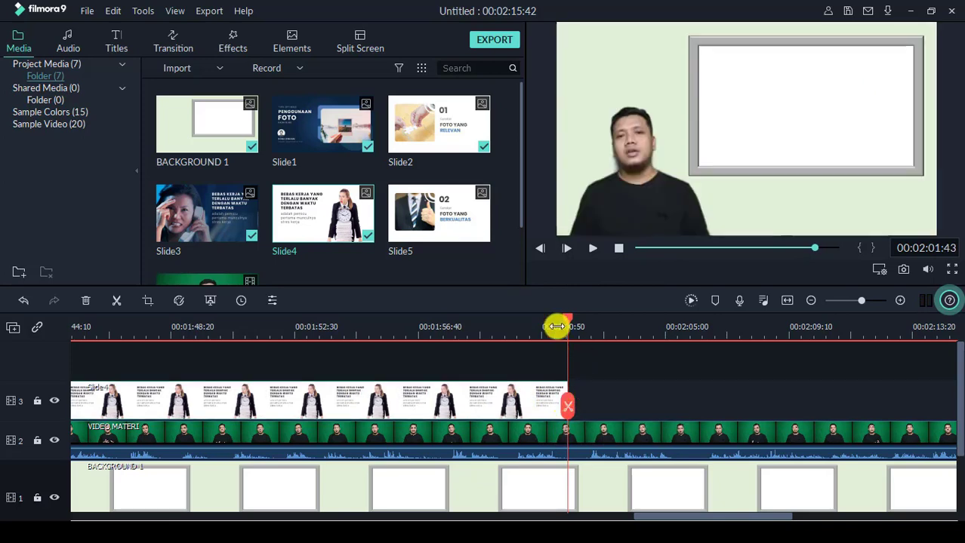
# Step: Add Slide5 directly after Slide4 on track 3, extend it to the end of the video at 00:02:15:42, and play it back
pyautogui.moveTo(469, 238); pyautogui.dragTo(502, 259)
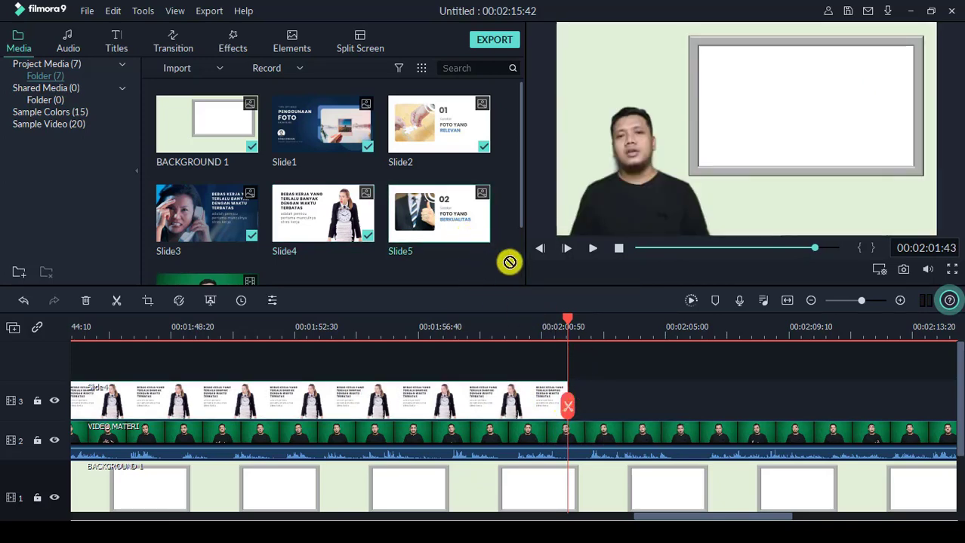
pyautogui.moveTo(574, 318); pyautogui.dragTo(578, 403)
pyautogui.moveTo(693, 517); pyautogui.dragTo(715, 517)
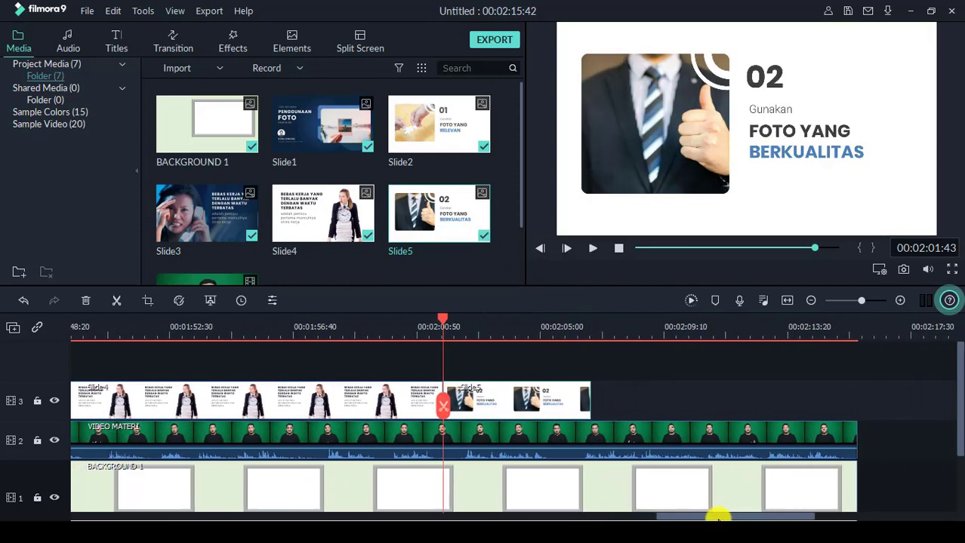
pyautogui.moveTo(590, 390); pyautogui.dragTo(854, 395)
pyautogui.click(593, 249)
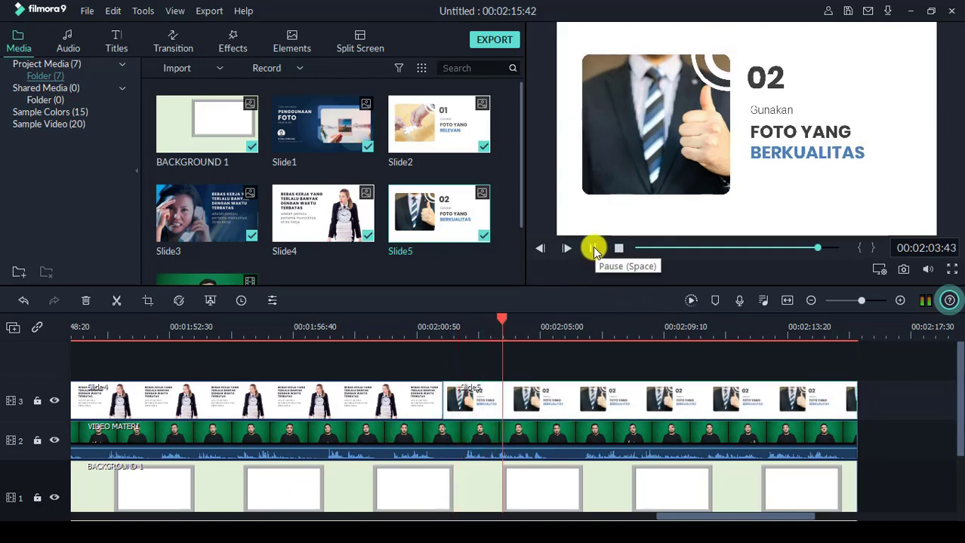
# Step: Stop playback, go to Slide4 at 00:01:58:59, and shrink and move the slide to fit inside the whiteboard frame
pyautogui.click(592, 249)
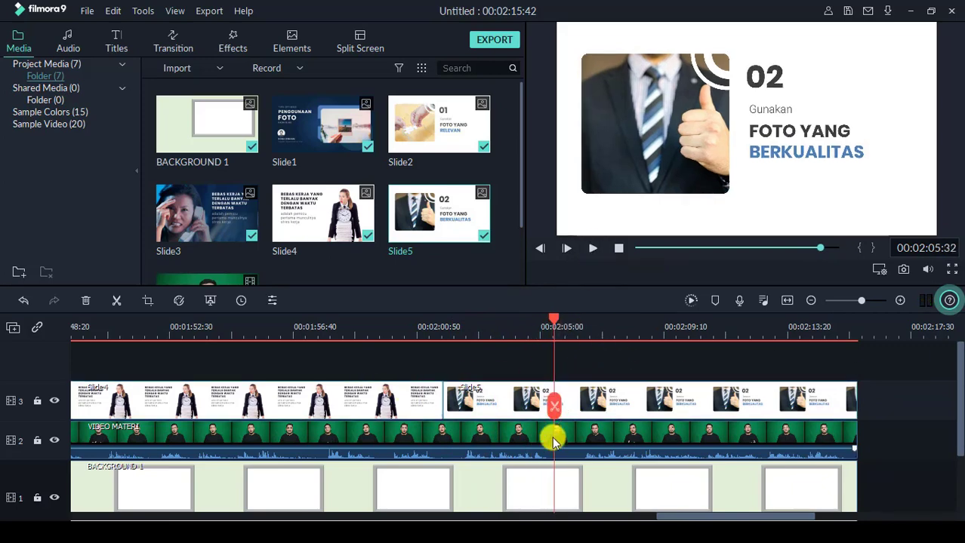
pyautogui.moveTo(553, 323); pyautogui.dragTo(361, 327)
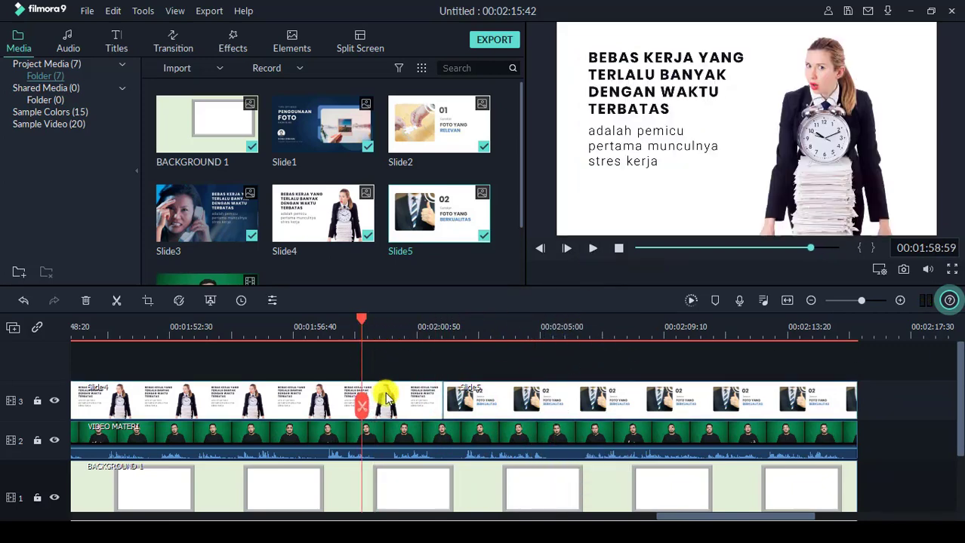
pyautogui.click(629, 166)
pyautogui.moveTo(557, 23); pyautogui.dragTo(713, 79)
pyautogui.moveTo(937, 177); pyautogui.dragTo(916, 150)
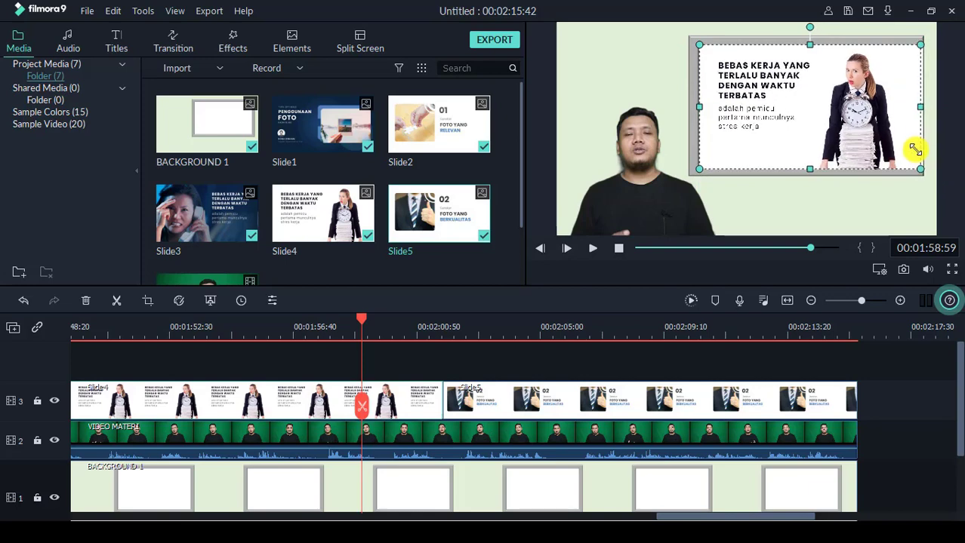
# Step: Shrink and move Slide5 in the preview at 00:02:03:32 so it fits inside the whiteboard frame
pyautogui.click(496, 332)
pyautogui.moveTo(557, 23); pyautogui.dragTo(699, 102)
pyautogui.moveTo(809, 135); pyautogui.dragTo(809, 79)
pyautogui.moveTo(936, 180); pyautogui.dragTo(909, 146)
pyautogui.click(659, 91)
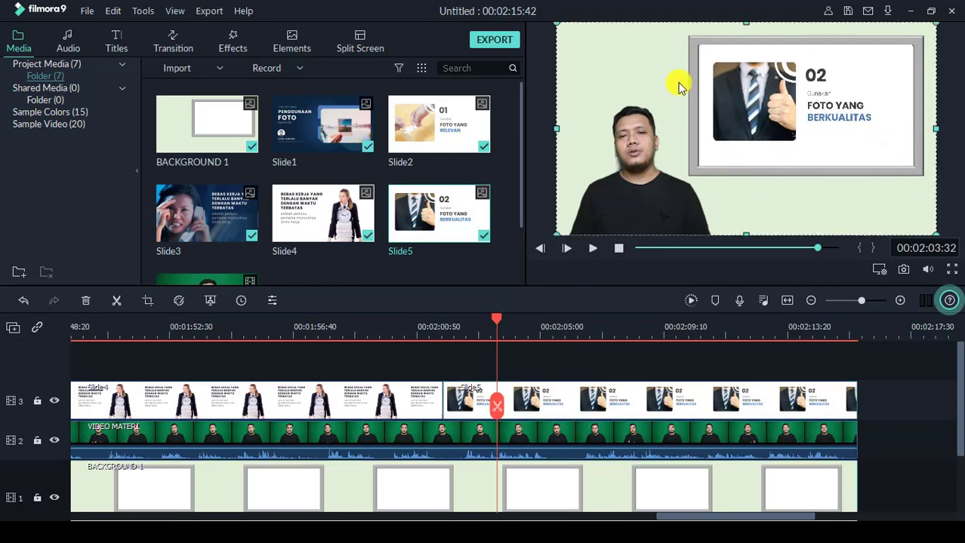
pyautogui.click(725, 65)
pyautogui.moveTo(725, 65); pyautogui.dragTo(724, 66)
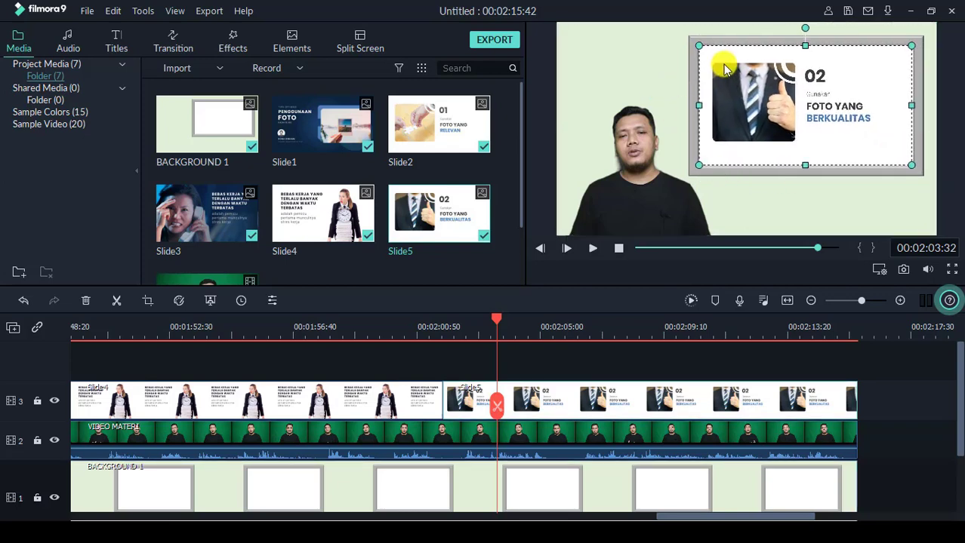
pyautogui.click(857, 202)
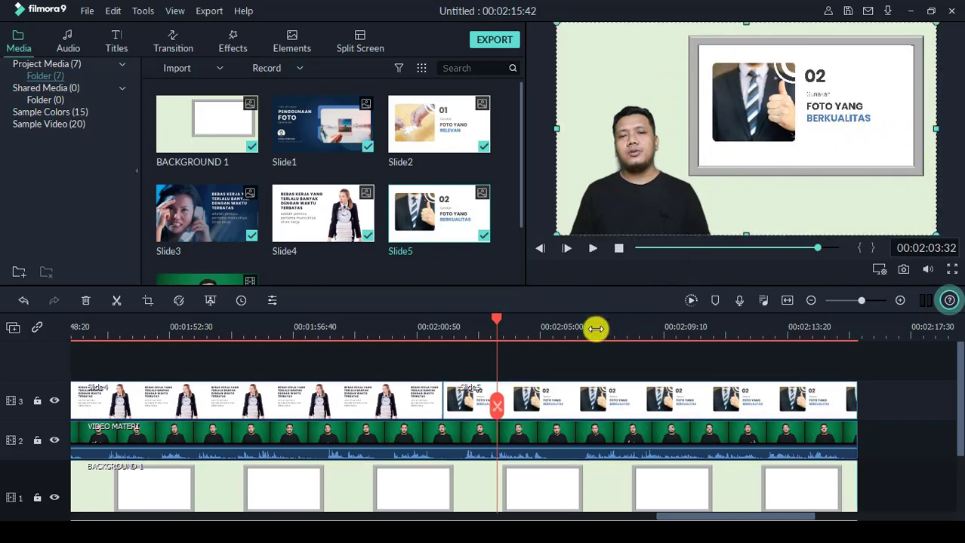
# Step: Scrub back from Slide5 through Slide4 to Slide3 to check how the slides sit inside the whiteboard frame
pyautogui.moveTo(498, 323); pyautogui.dragTo(420, 323)
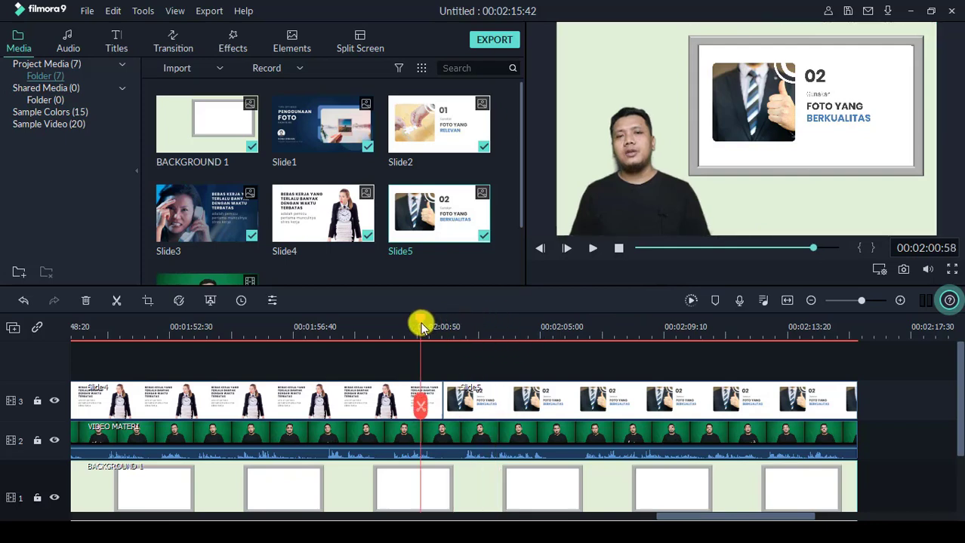
pyautogui.moveTo(477, 329); pyautogui.dragTo(474, 328)
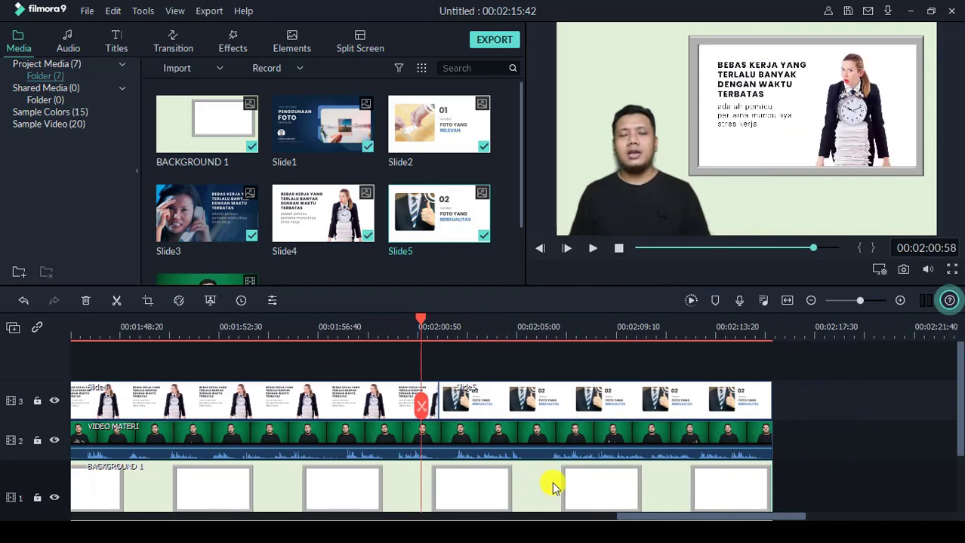
pyautogui.moveTo(647, 518); pyautogui.dragTo(594, 518)
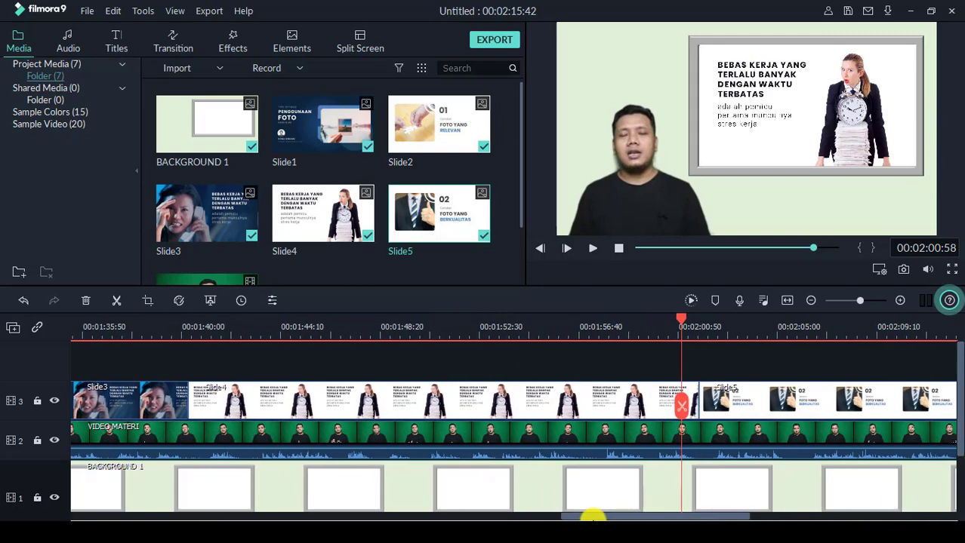
pyautogui.moveTo(681, 320); pyautogui.dragTo(149, 351)
pyautogui.click(148, 349)
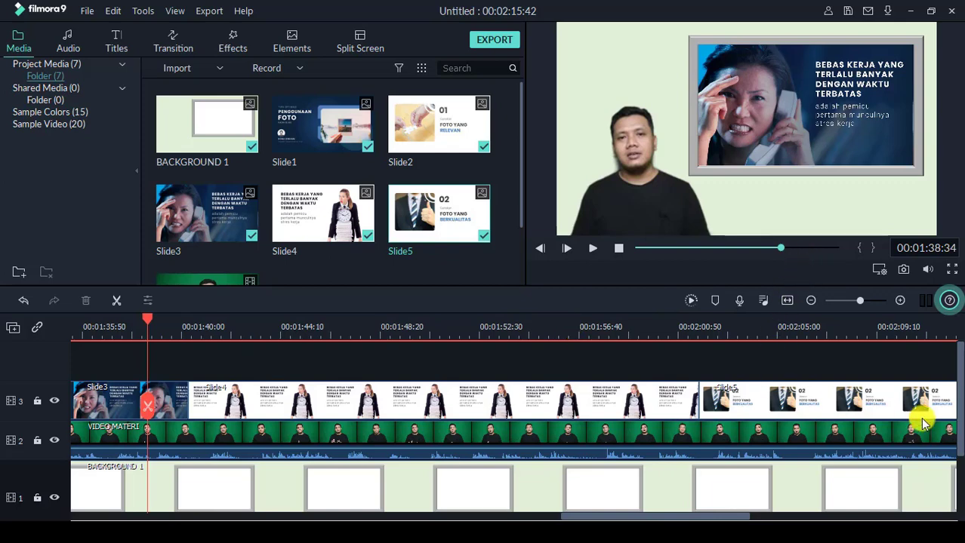
# Step: Return the playhead to 00:00:00:00 and bring the video's full length and the empty audio track 1 into view
pyautogui.scroll(-2, 958, 420)
pyautogui.scroll(2, 959, 422)
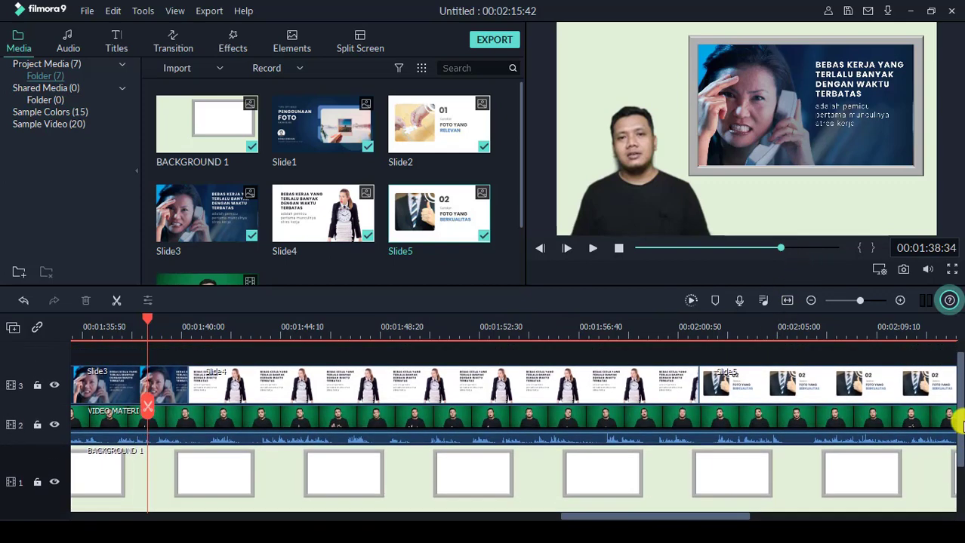
pyautogui.moveTo(958, 417); pyautogui.dragTo(959, 416)
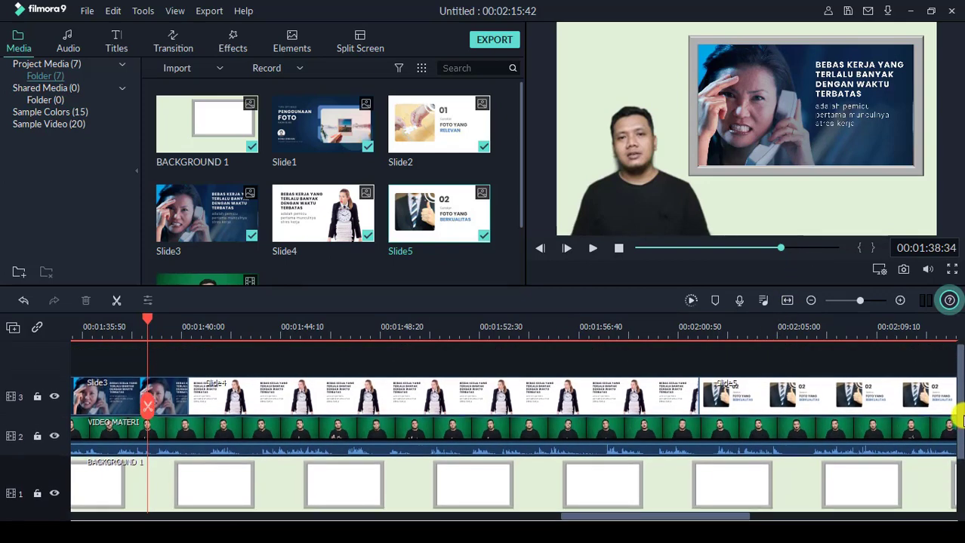
pyautogui.moveTo(615, 517); pyautogui.dragTo(589, 518)
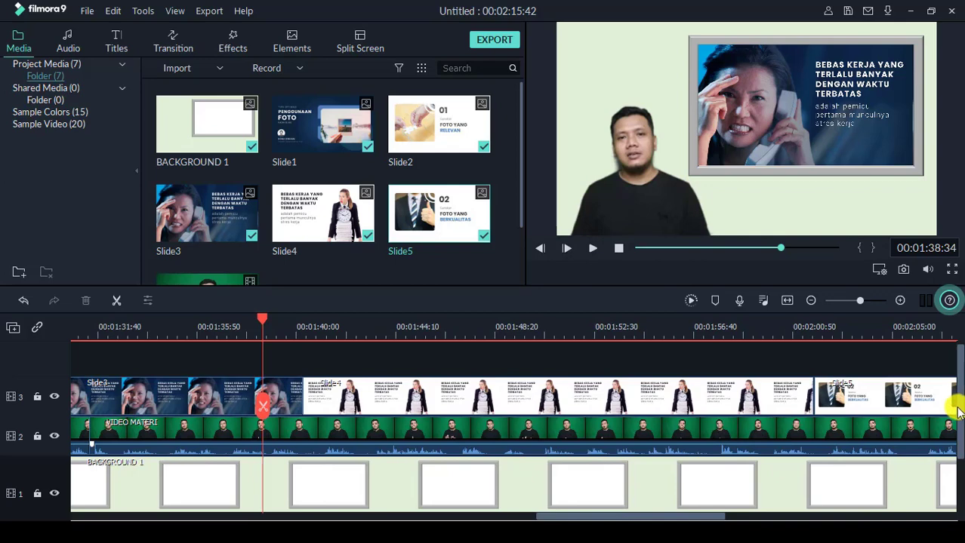
pyautogui.moveTo(958, 404); pyautogui.dragTo(957, 444)
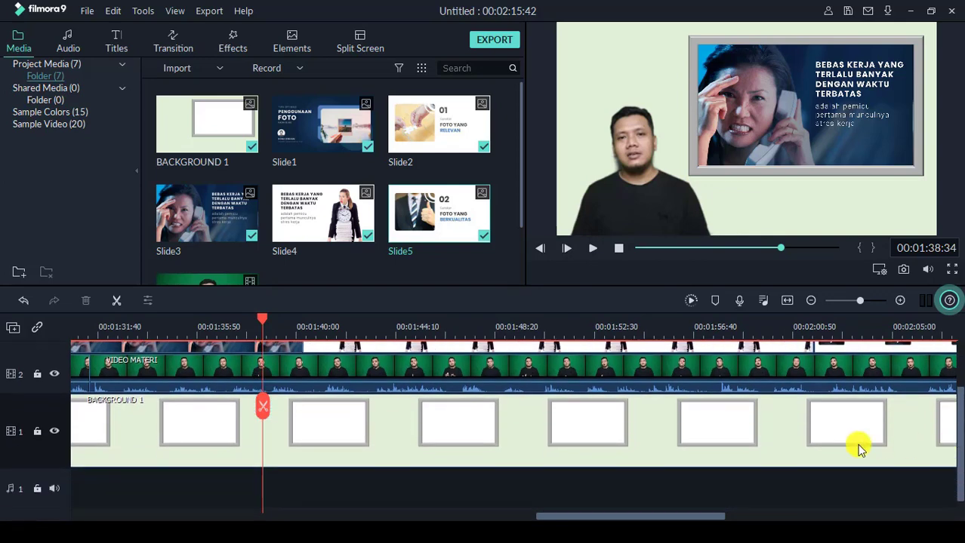
pyautogui.moveTo(782, 253); pyautogui.dragTo(564, 260)
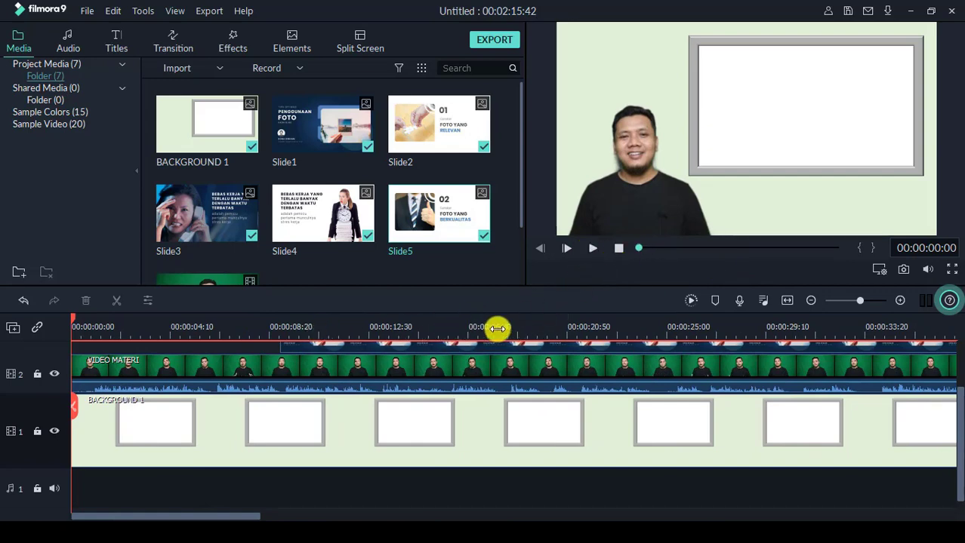
pyautogui.moveTo(498, 326); pyautogui.dragTo(308, 326)
pyautogui.moveTo(550, 330); pyautogui.dragTo(384, 331)
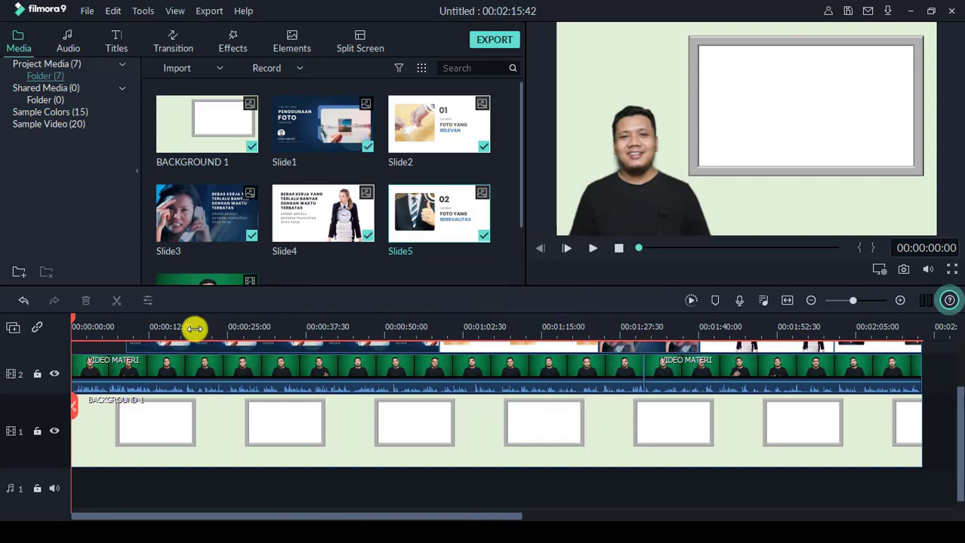
# Step: Import the Workout music file from the audio library folder inside Music into the project media
pyautogui.click(220, 68)
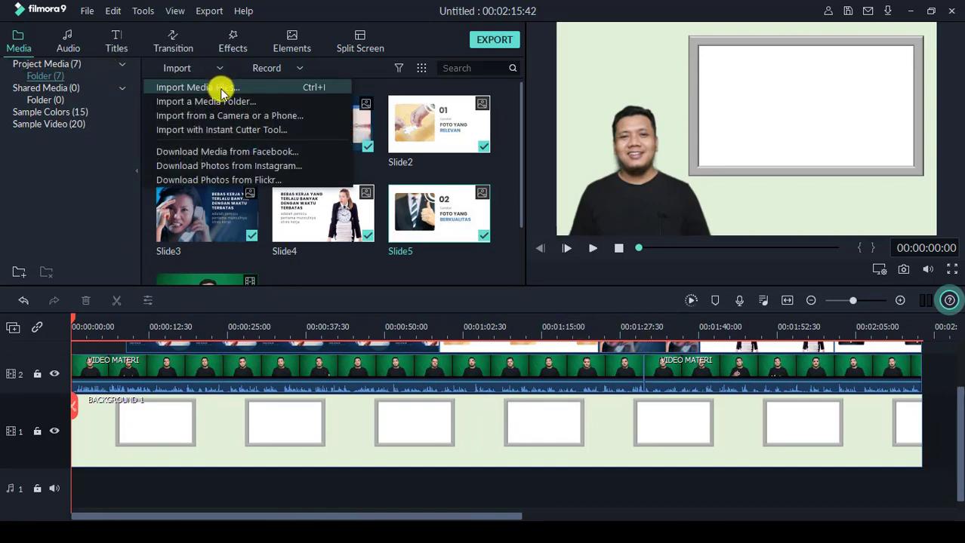
pyautogui.click(222, 89)
pyautogui.click(79, 200)
pyautogui.scroll(-10, 455, 249)
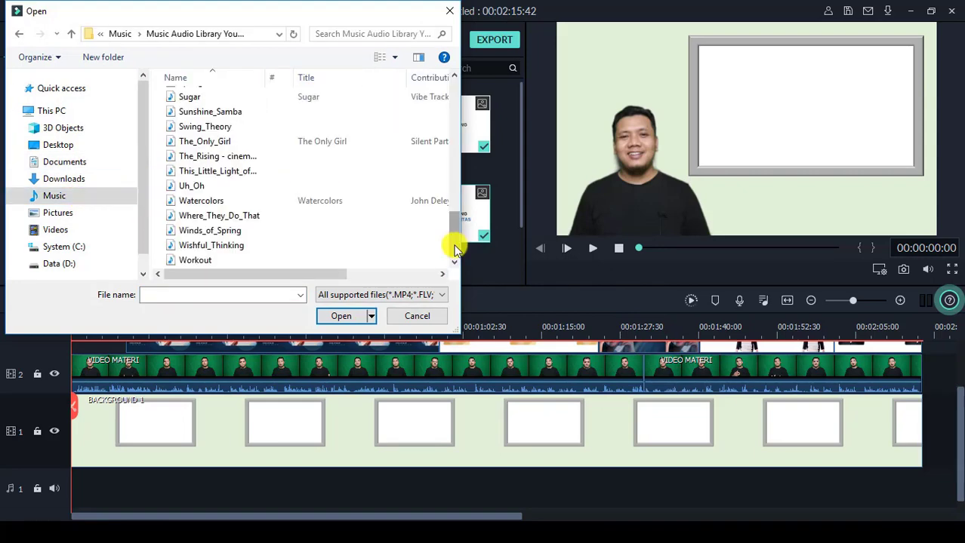
pyautogui.click(248, 261)
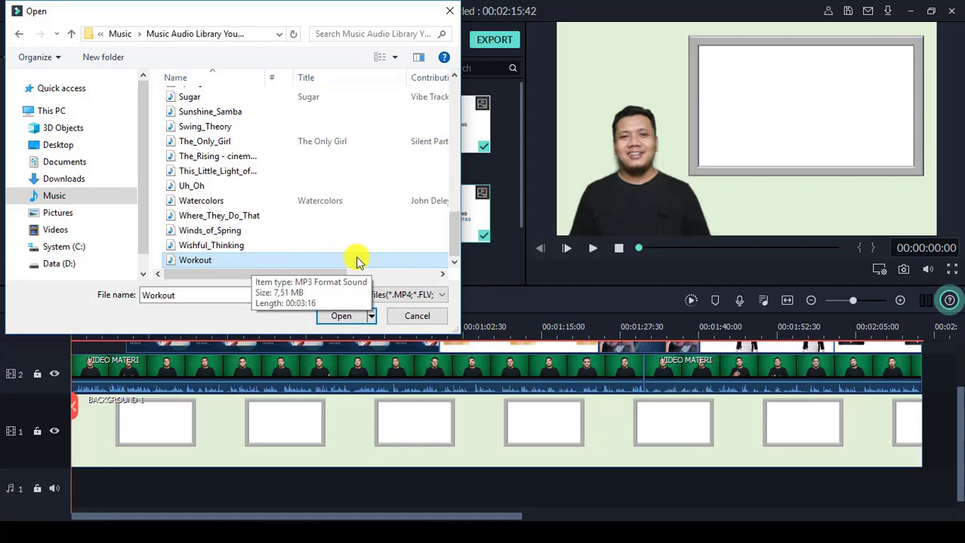
pyautogui.click(344, 316)
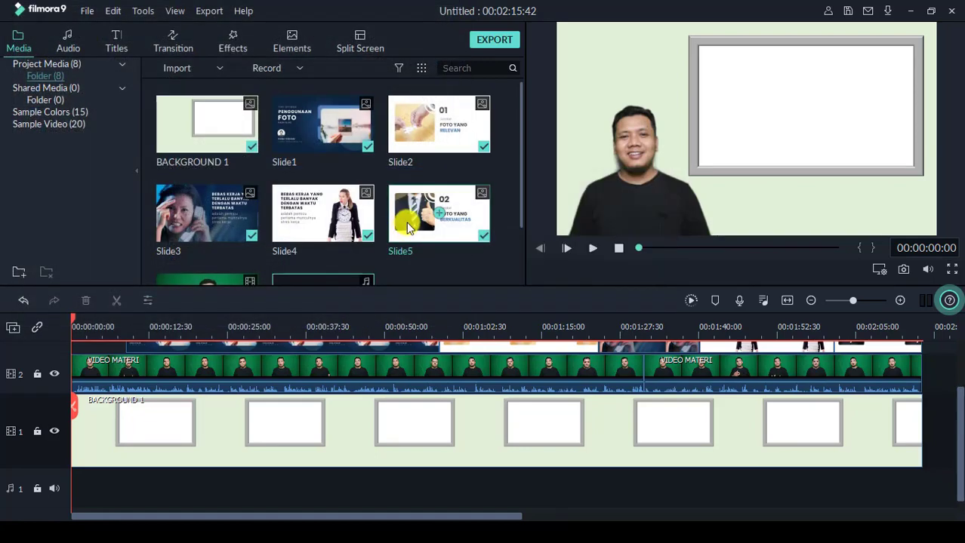
# Step: Place the Workout music at the start of audio track 1 and trim it to end with the video at 00:02:15:42
pyautogui.moveTo(523, 189); pyautogui.dragTo(438, 262)
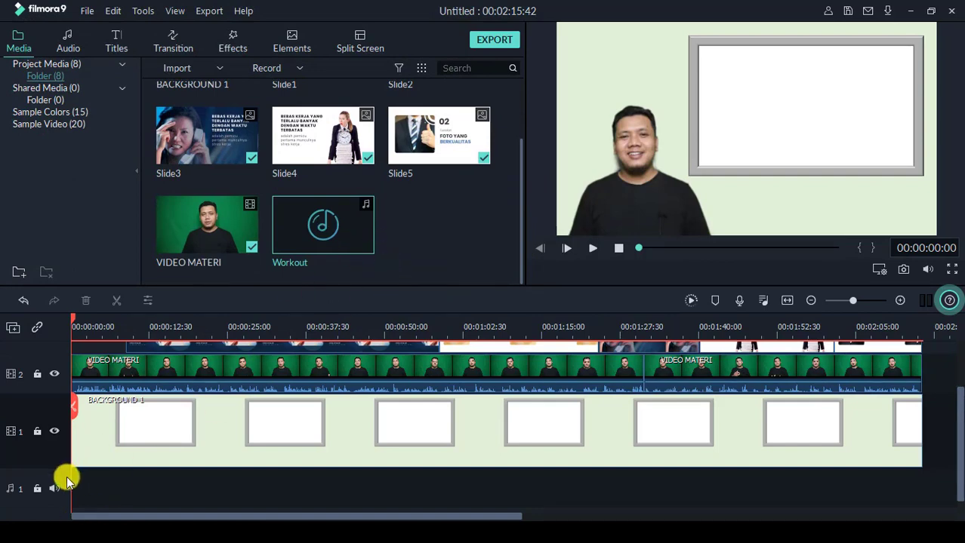
pyautogui.moveTo(372, 247); pyautogui.dragTo(94, 481)
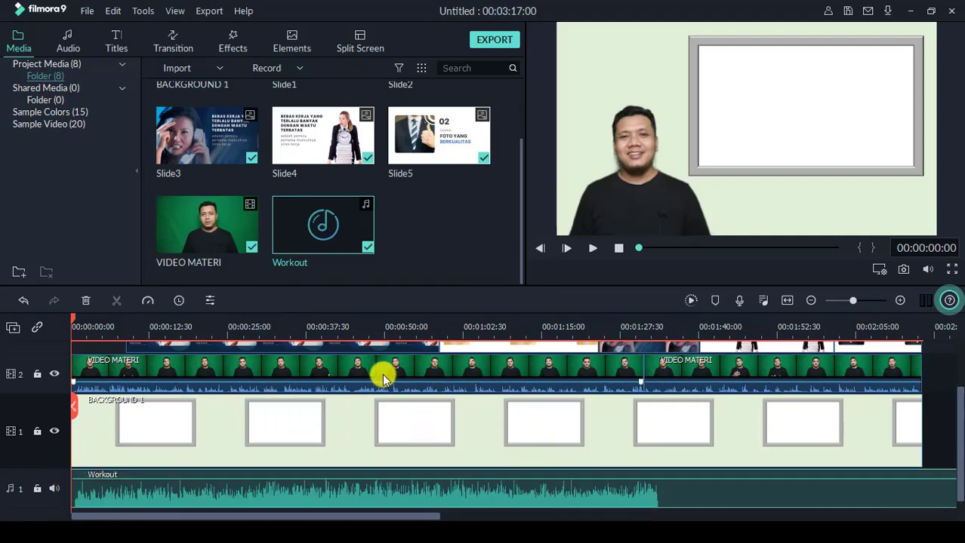
pyautogui.moveTo(422, 516); pyautogui.dragTo(615, 515)
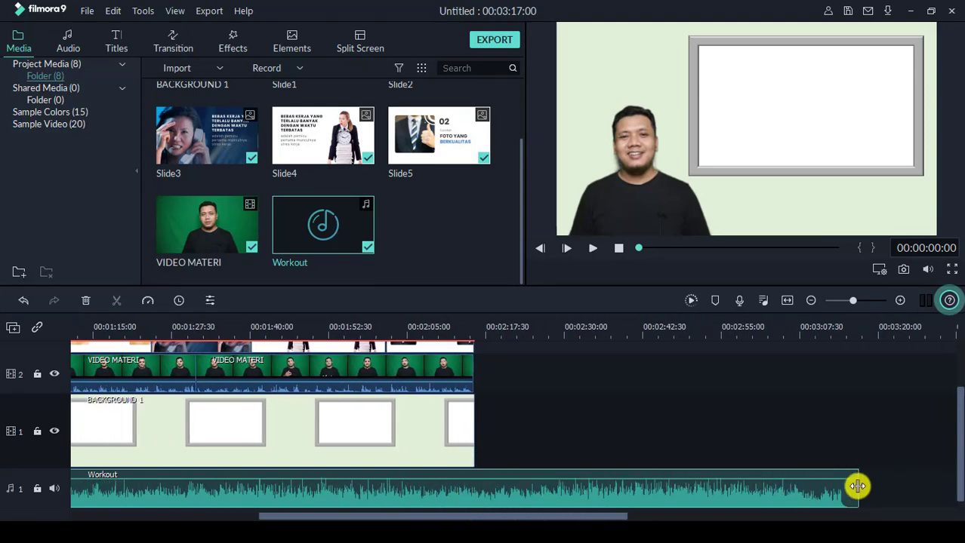
pyautogui.moveTo(857, 486); pyautogui.dragTo(209, 521)
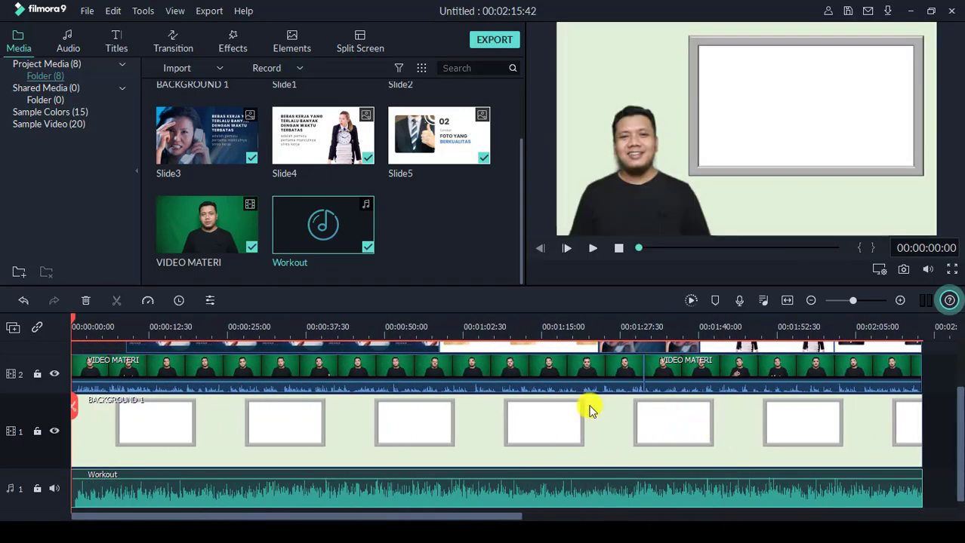
# Step: Lower the volume of the Workout clip on audio track 1 to a quiet but audible background level
pyautogui.click(468, 494)
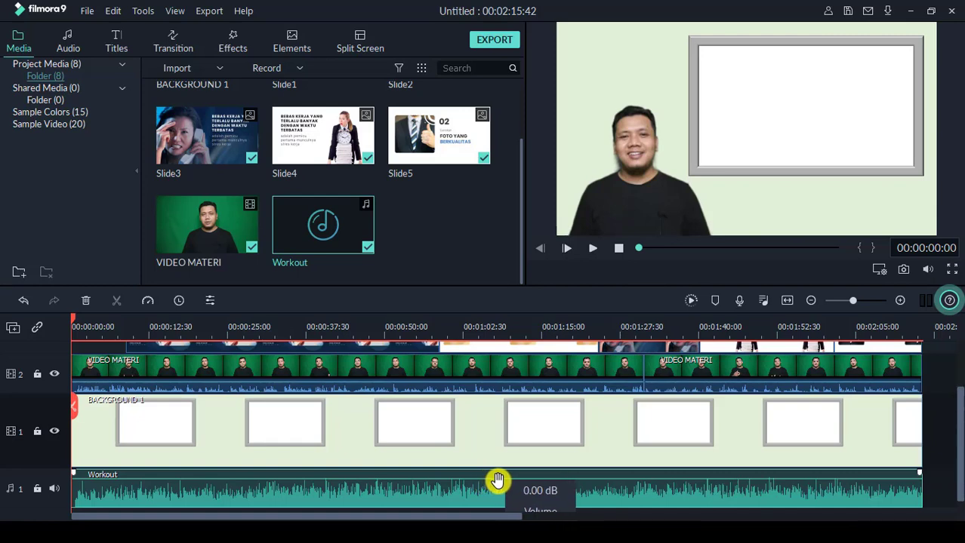
pyautogui.moveTo(498, 480); pyautogui.dragTo(959, 495)
pyautogui.moveTo(954, 442); pyautogui.dragTo(954, 464)
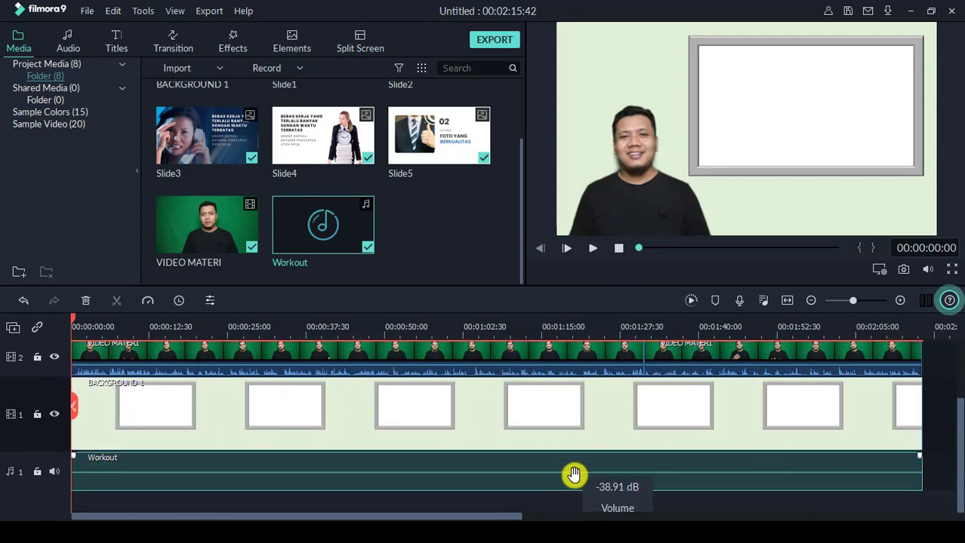
pyautogui.moveTo(574, 480); pyautogui.dragTo(573, 469)
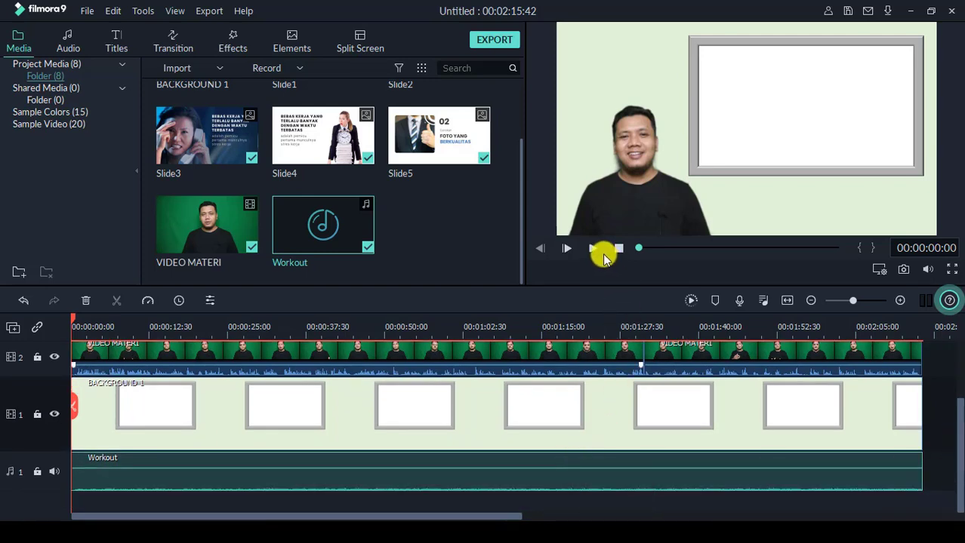
# Step: Play the video from the start to 00:01:03:43 to check the music level against the narration and the slide timing
pyautogui.click(595, 250)
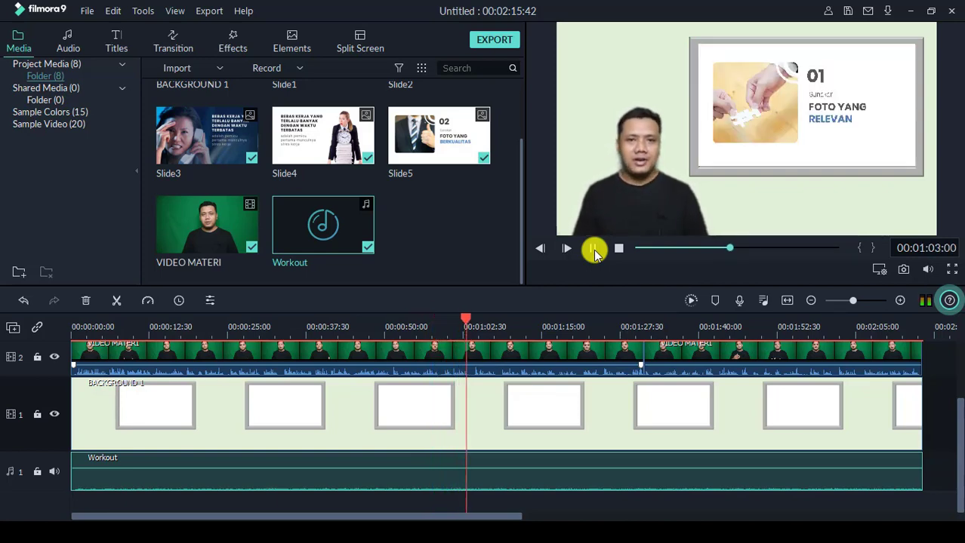
pyautogui.click(593, 249)
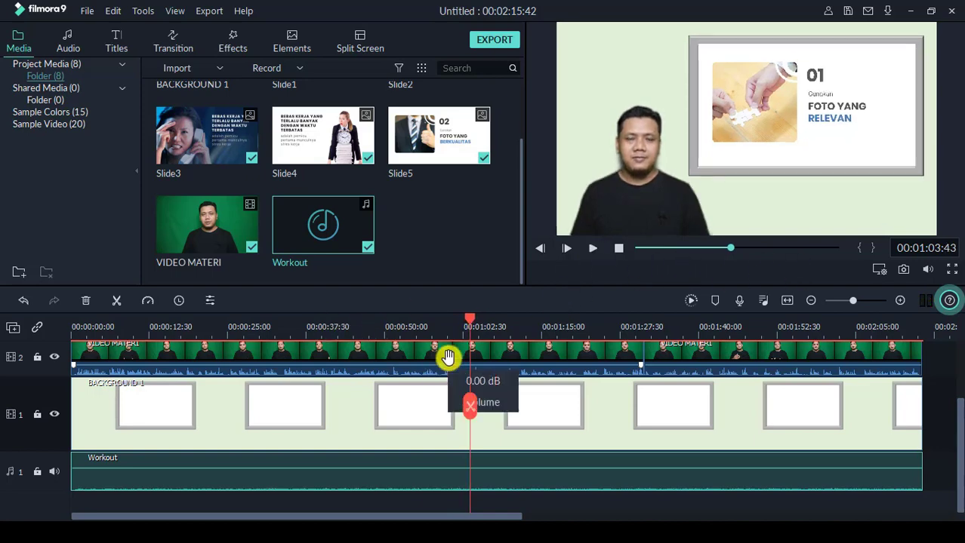
pyautogui.moveTo(521, 240); pyautogui.dragTo(510, 119)
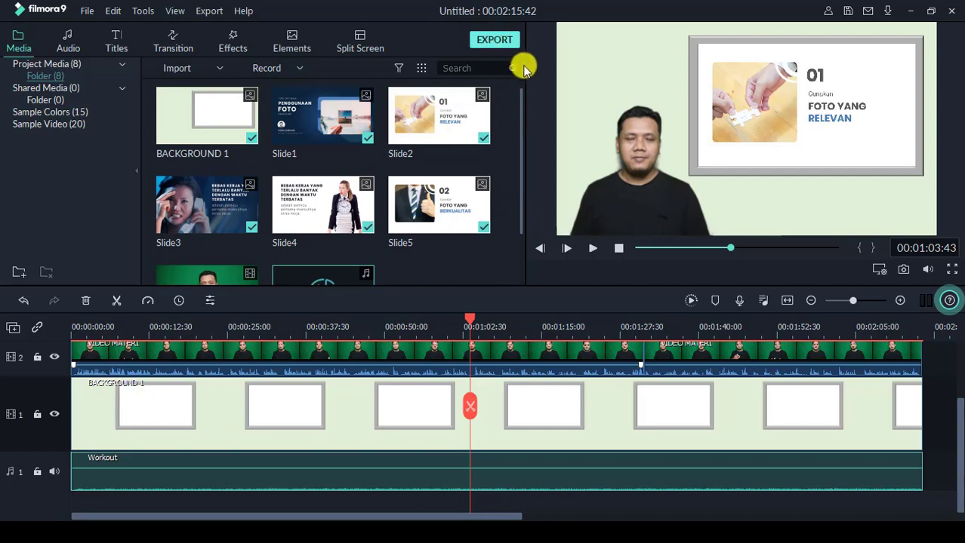
# Step: Open the export settings for MP4, name the file VIDEO SATU and set the quality to Good
pyautogui.hotkey('ctrl', 'e')
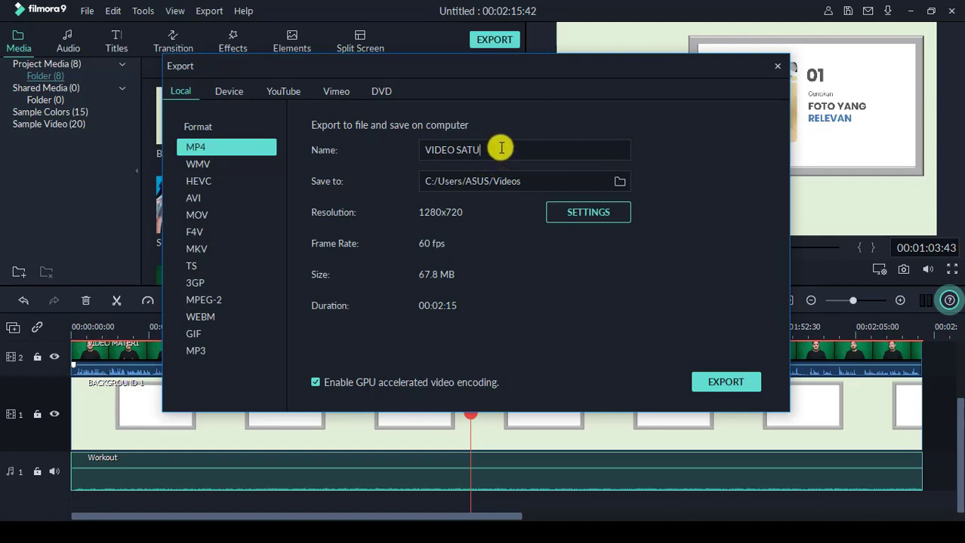
pyautogui.click(606, 213)
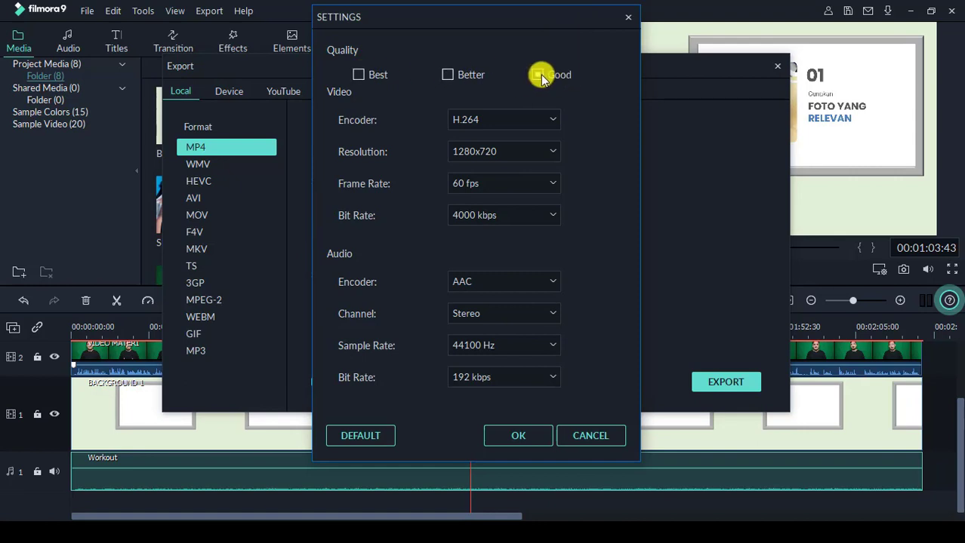
pyautogui.click(447, 74)
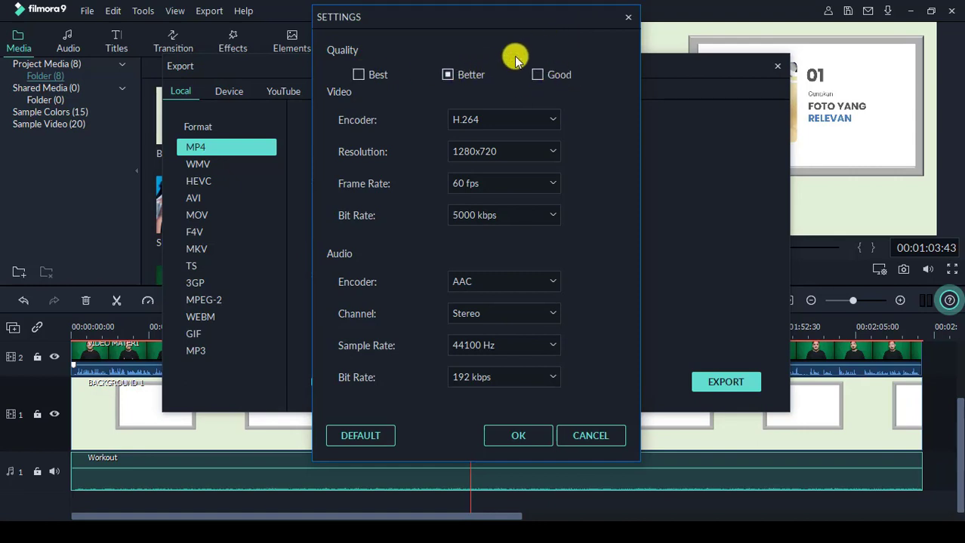
pyautogui.click(358, 75)
pyautogui.click(447, 74)
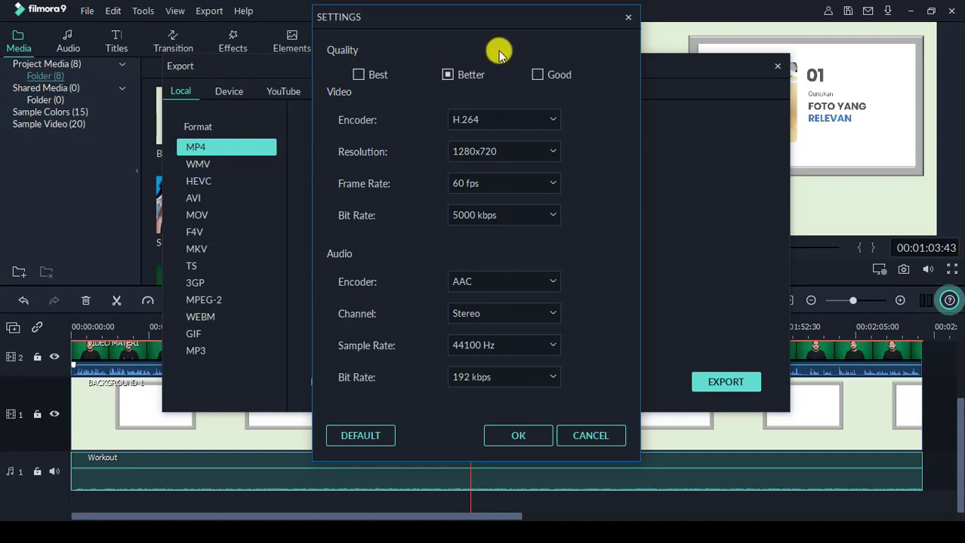
pyautogui.click(537, 74)
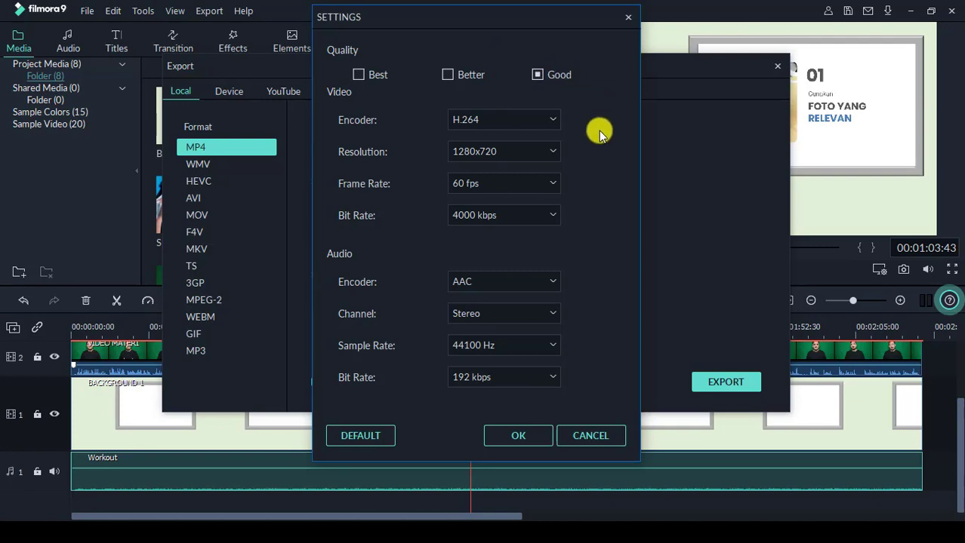
pyautogui.click(518, 435)
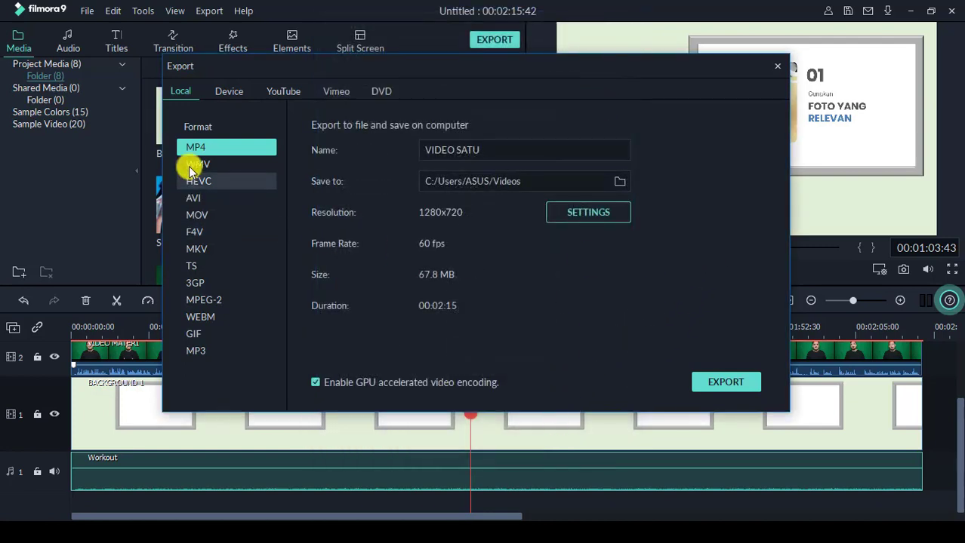
pyautogui.click(212, 165)
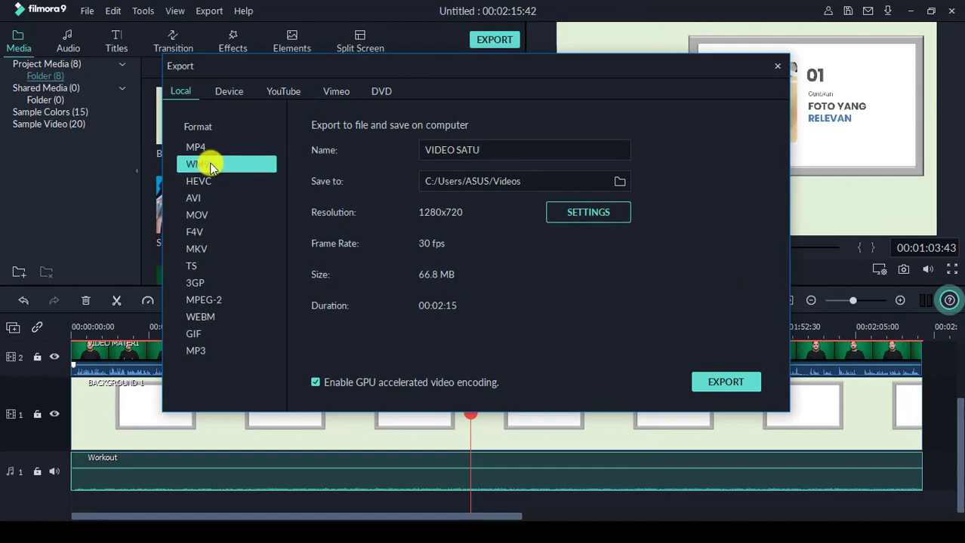
pyautogui.click(207, 200)
pyautogui.click(202, 215)
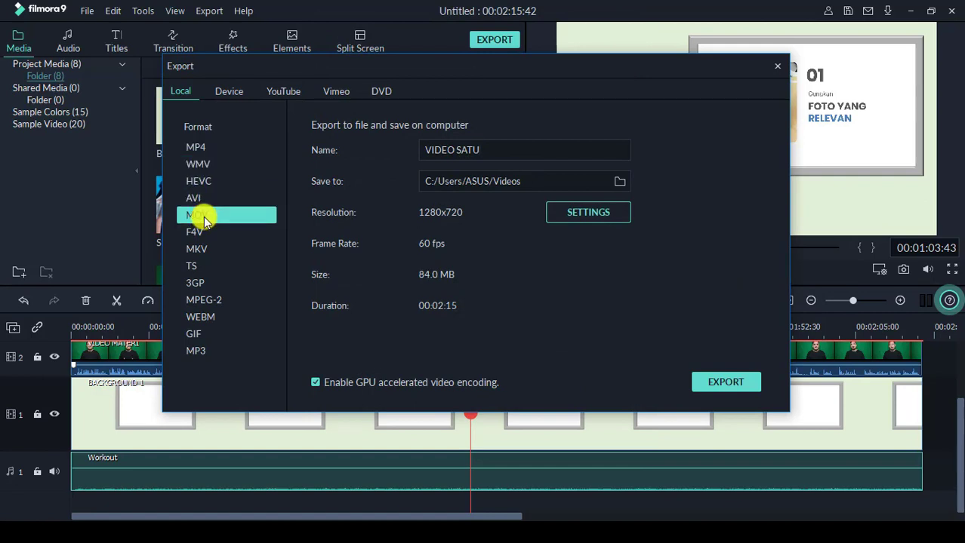
pyautogui.click(202, 231)
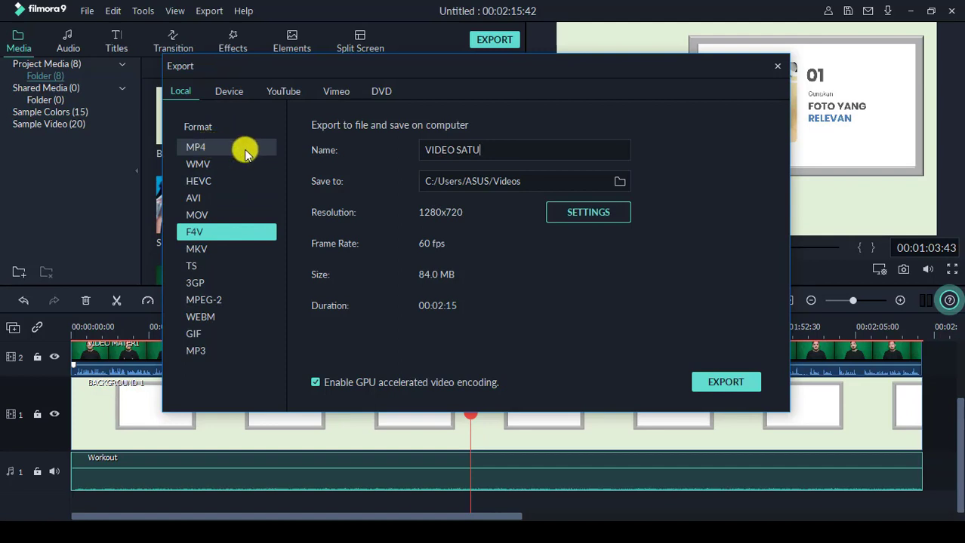
pyautogui.click(225, 152)
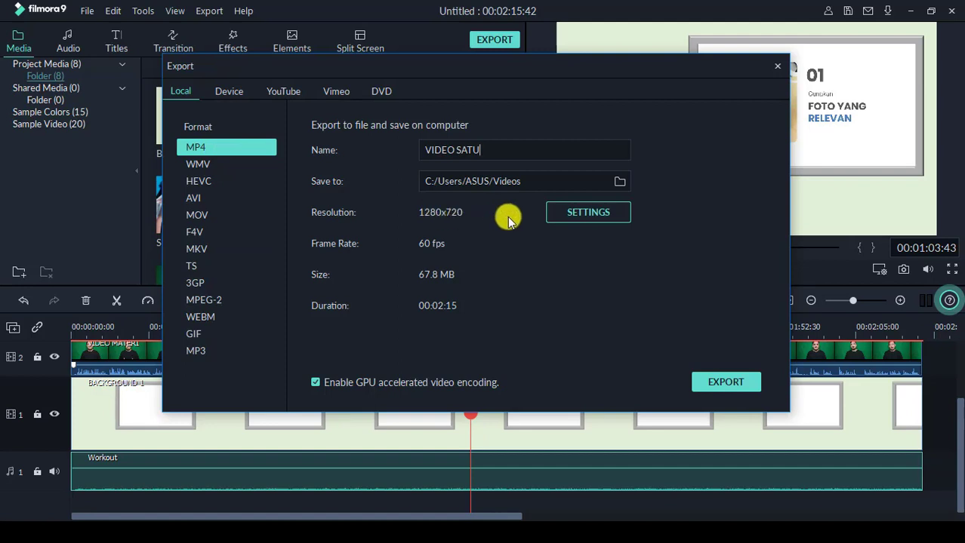
# Step: Export the lesson as the MP4 file VIDEO SATU and check its opening part in GOM Player
pyautogui.click(726, 383)
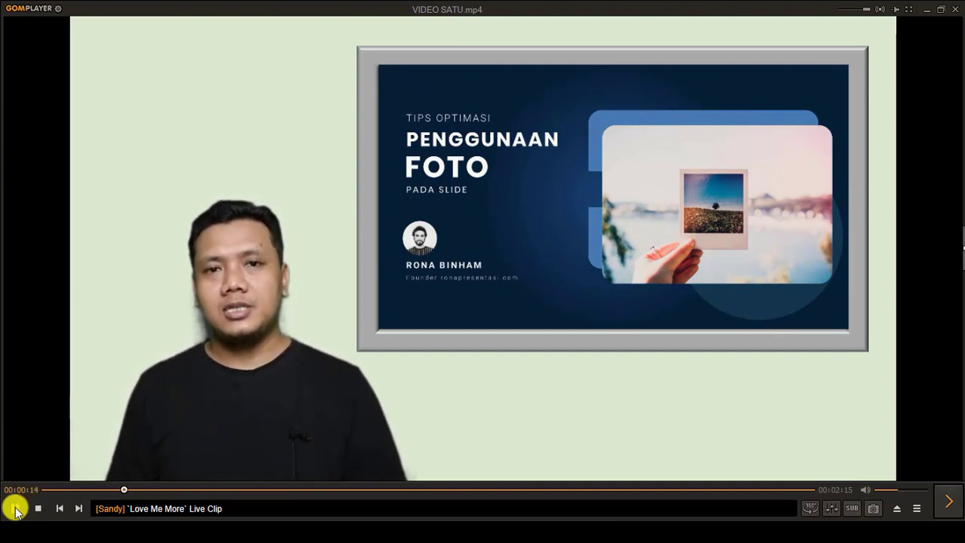
pyautogui.click(14, 510)
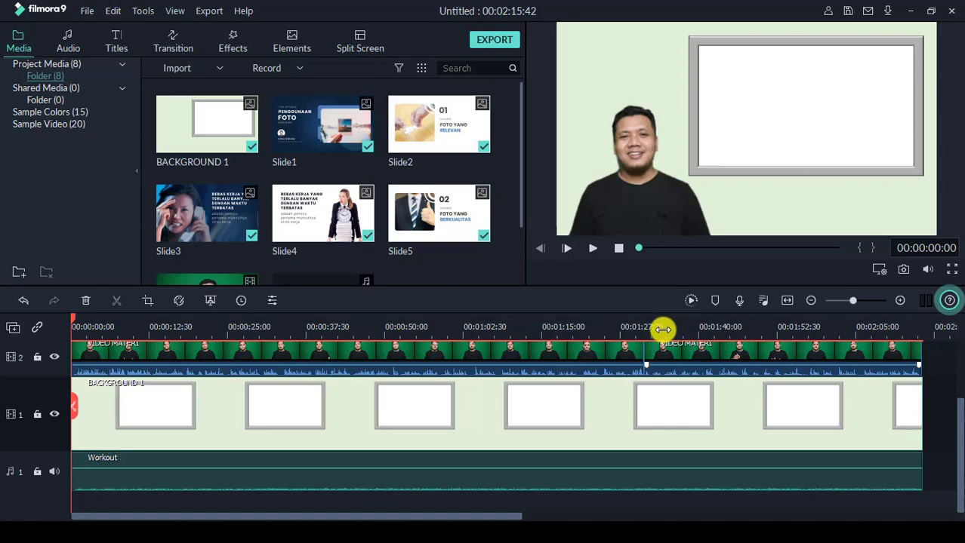
# Step: Import the animated slide clips SLIDE MATERI VIDEO 1-1, 2, 3, 4 and 5 from the SLIDE ANIMASI folder
pyautogui.scroll(2, 662, 329)
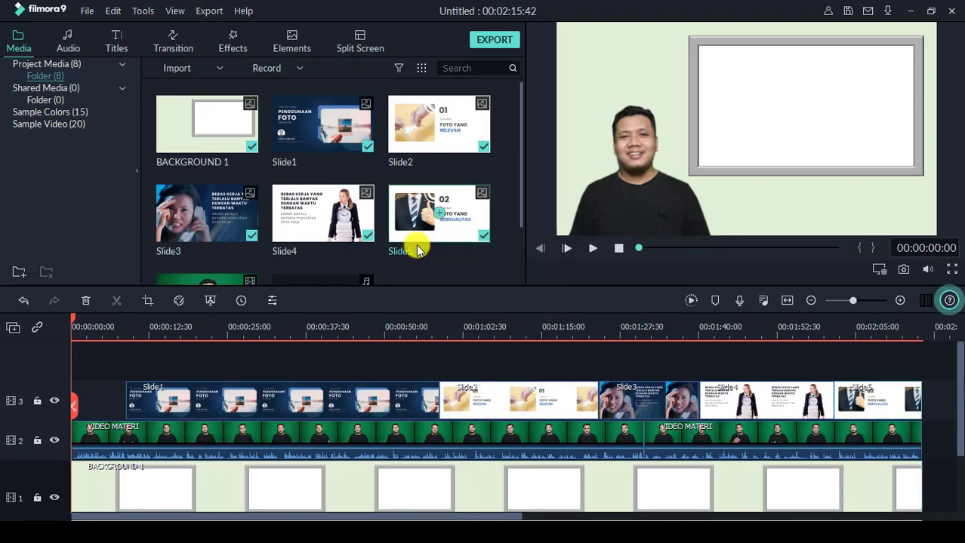
pyautogui.click(217, 69)
pyautogui.click(216, 87)
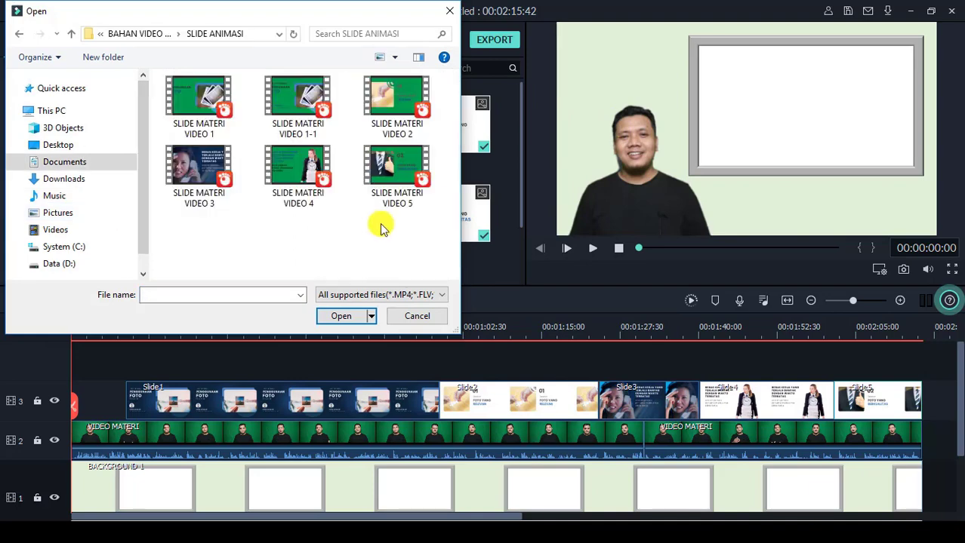
pyautogui.click(307, 117)
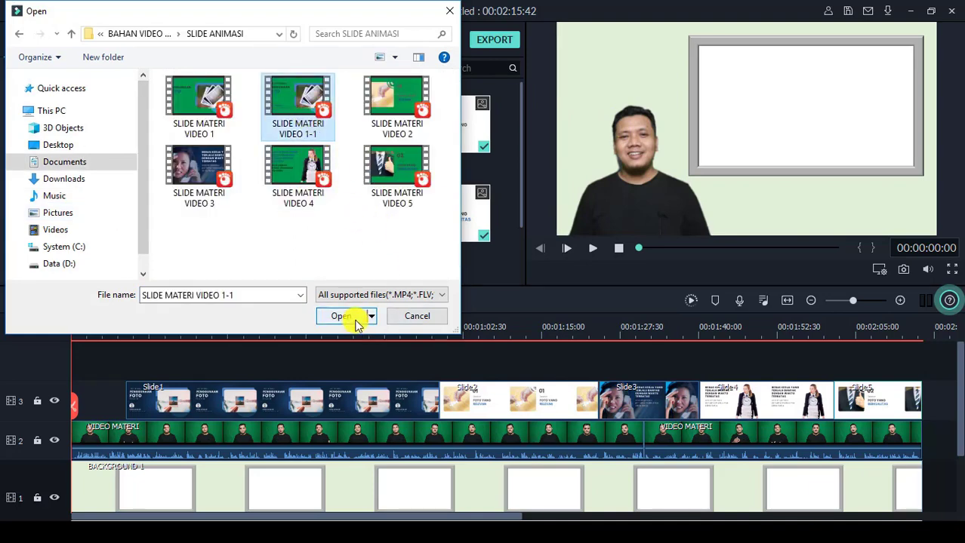
pyautogui.keyDown('ctrl'); pyautogui.click(397, 109); pyautogui.keyUp('ctrl')
pyautogui.keyDown('ctrl'); pyautogui.click(200, 178); pyautogui.keyUp('ctrl')
pyautogui.keyDown('ctrl'); pyautogui.click(302, 181); pyautogui.keyUp('ctrl')
pyautogui.keyDown('ctrl'); pyautogui.click(397, 181); pyautogui.keyUp('ctrl')
pyautogui.click(360, 317)
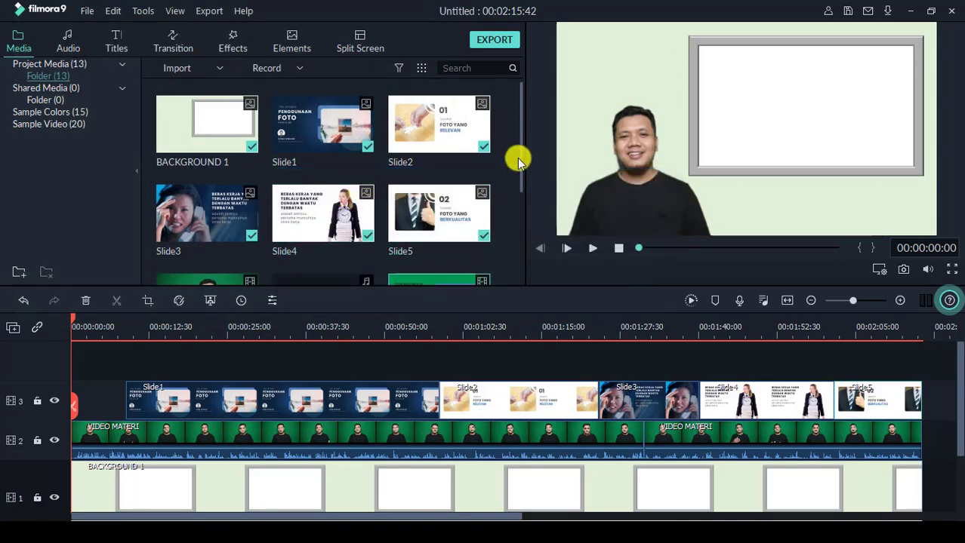
# Step: Place SLIDE MATERI VIDEO 1-1 on video track 4, aligned with Slide1's start, and shrink it onto the whiteboard area
pyautogui.moveTo(517, 150); pyautogui.dragTo(521, 217)
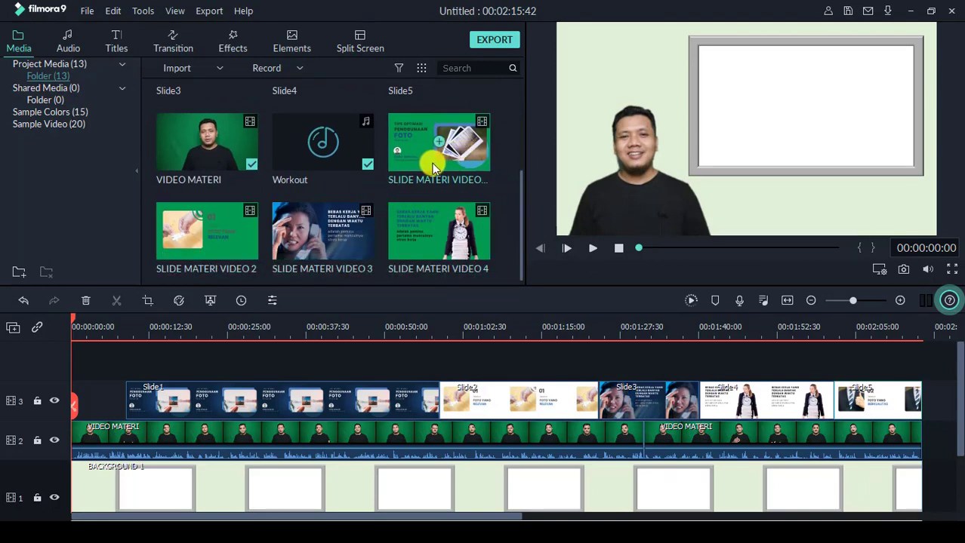
pyautogui.moveTo(419, 163); pyautogui.dragTo(142, 369)
pyautogui.moveTo(377, 397); pyautogui.dragTo(412, 393)
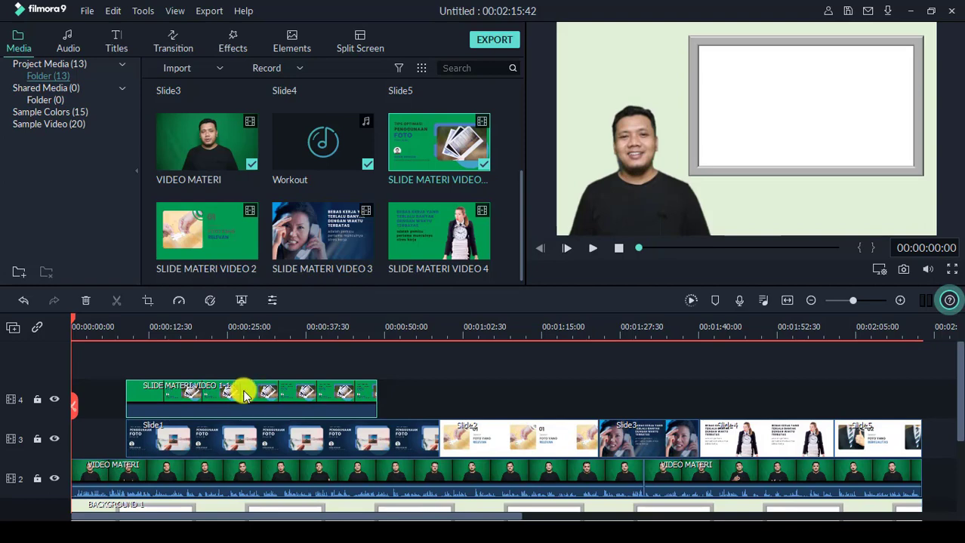
pyautogui.moveTo(77, 323); pyautogui.dragTo(172, 324)
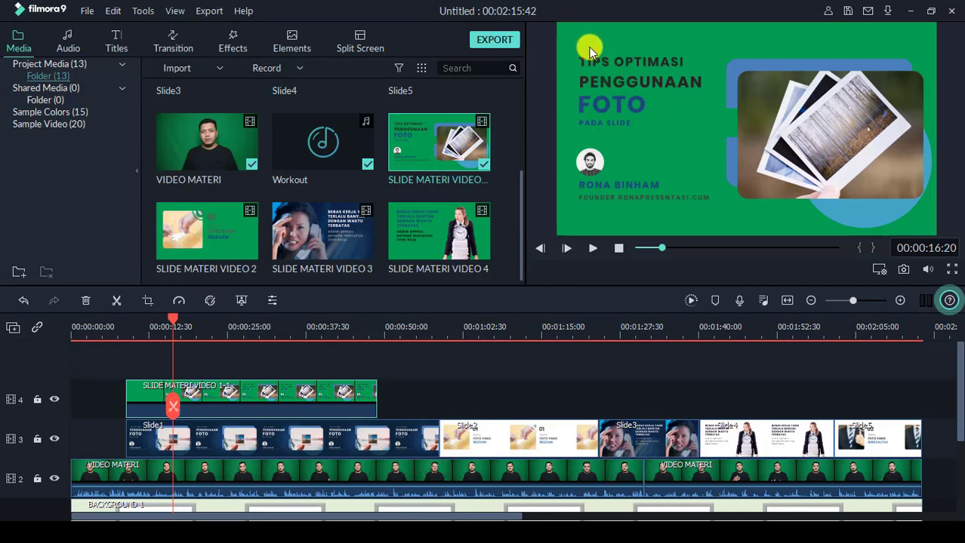
pyautogui.moveTo(554, 25); pyautogui.dragTo(713, 53)
# Step: Delete the Slide1 image from video track 3 and move SLIDE MATERI VIDEO 1-1 down into its place
pyautogui.click(377, 431)
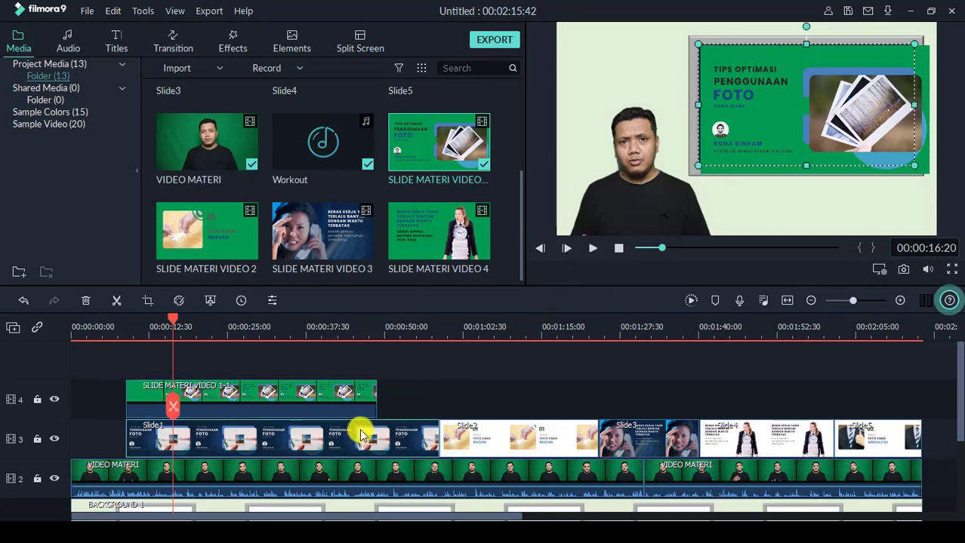
pyautogui.press('Delete')
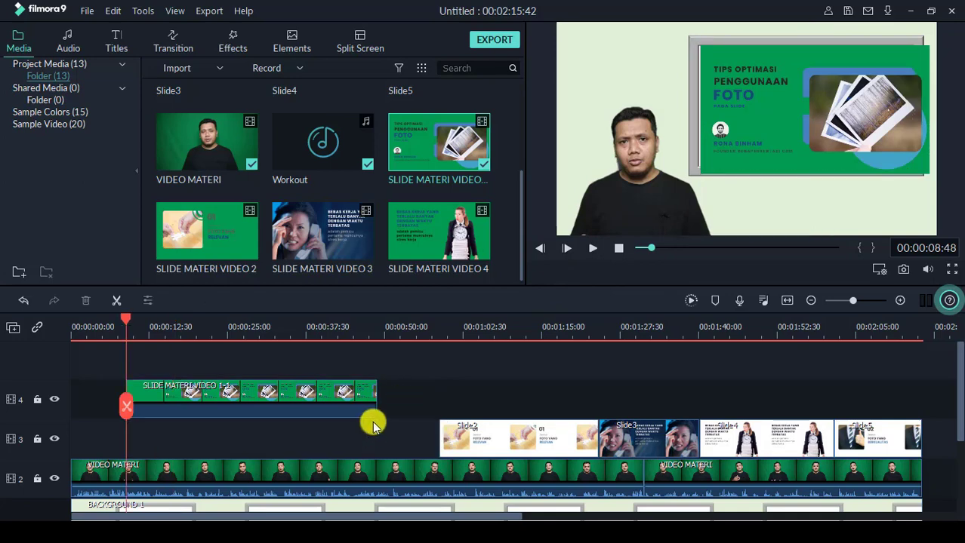
pyautogui.moveTo(366, 417)
pyautogui.mouseDown()
pyautogui.moveTo(359, 440)
pyautogui.moveTo(370, 434)
pyautogui.mouseUp()
# Step: Resize and reposition SLIDE MATERI VIDEO 1-1 in the preview so it exactly fills the whiteboard's inner frame
pyautogui.click(727, 101)
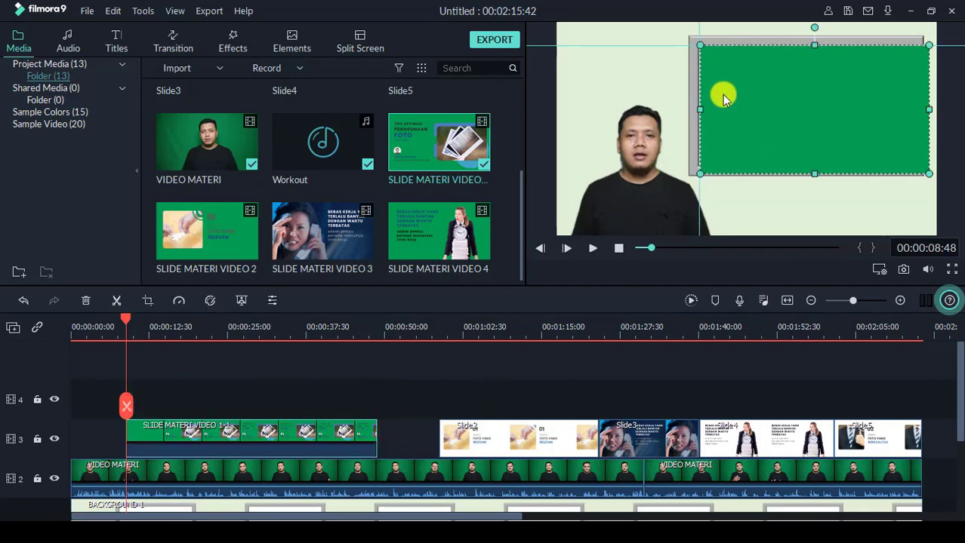
pyautogui.moveTo(926, 175); pyautogui.dragTo(915, 164)
pyautogui.moveTo(812, 123); pyautogui.dragTo(811, 122)
pyautogui.click(894, 188)
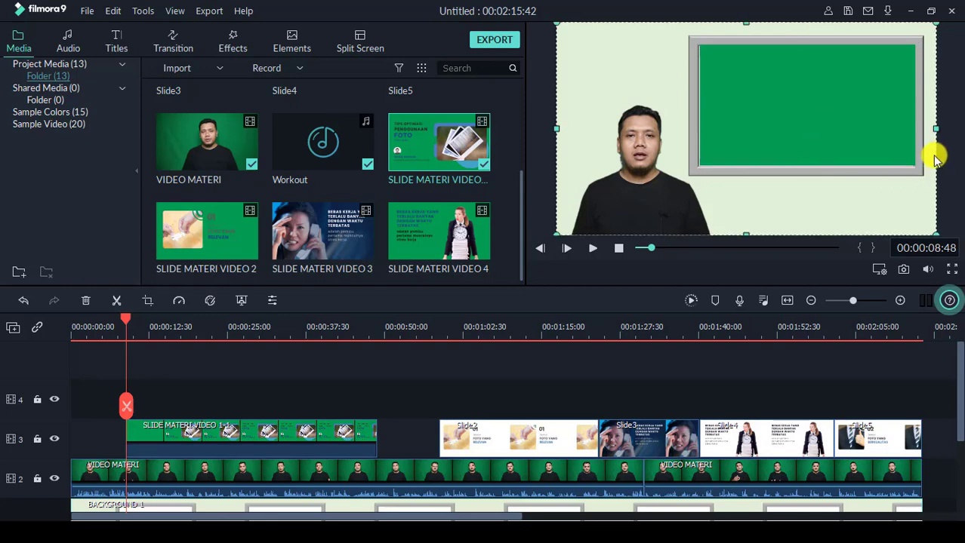
pyautogui.click(884, 128)
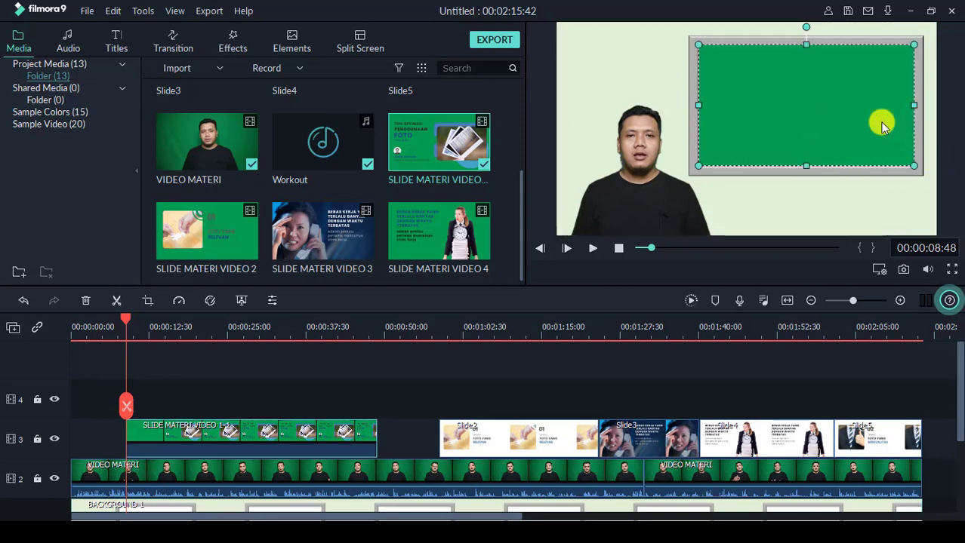
pyautogui.click(874, 197)
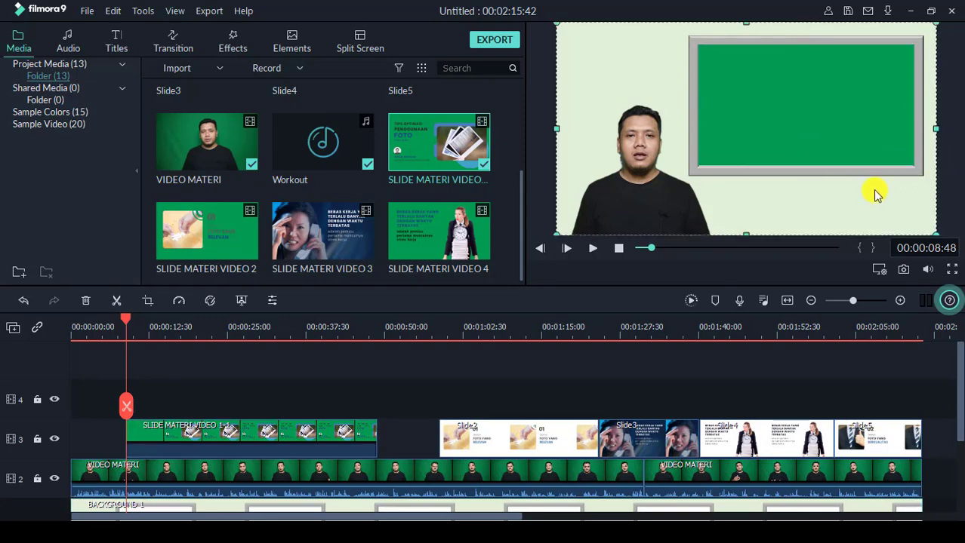
# Step: Key out the green background of SLIDE MATERI VIDEO 1-1 with Chroma Key, sampling its green, with offset 16 and tolerance 55
pyautogui.click(129, 324)
pyautogui.click(145, 323)
pyautogui.click(255, 439)
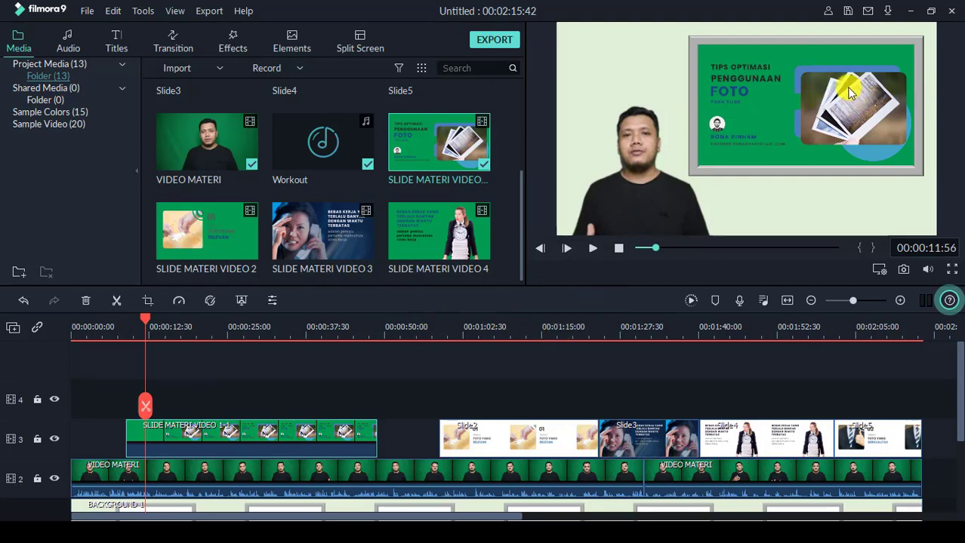
pyautogui.click(762, 106)
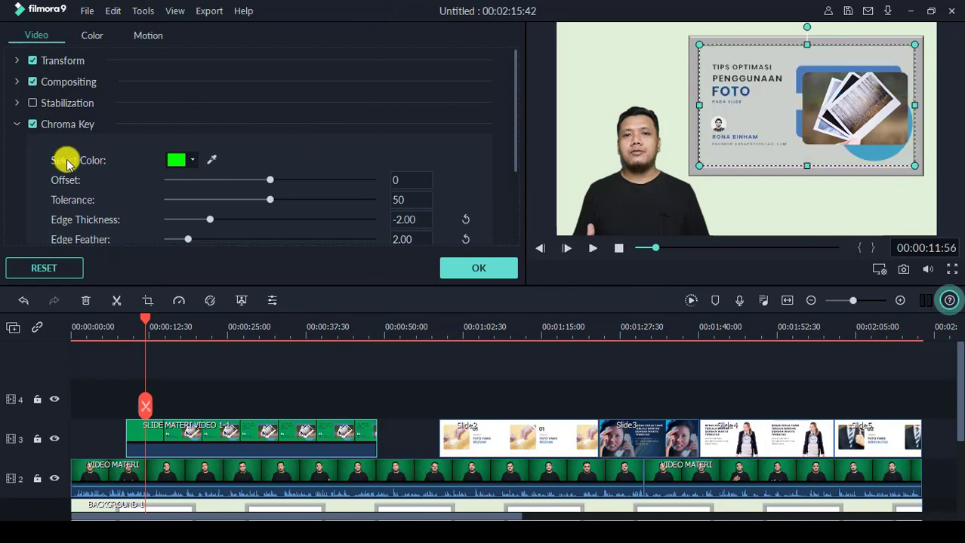
pyautogui.click(213, 161)
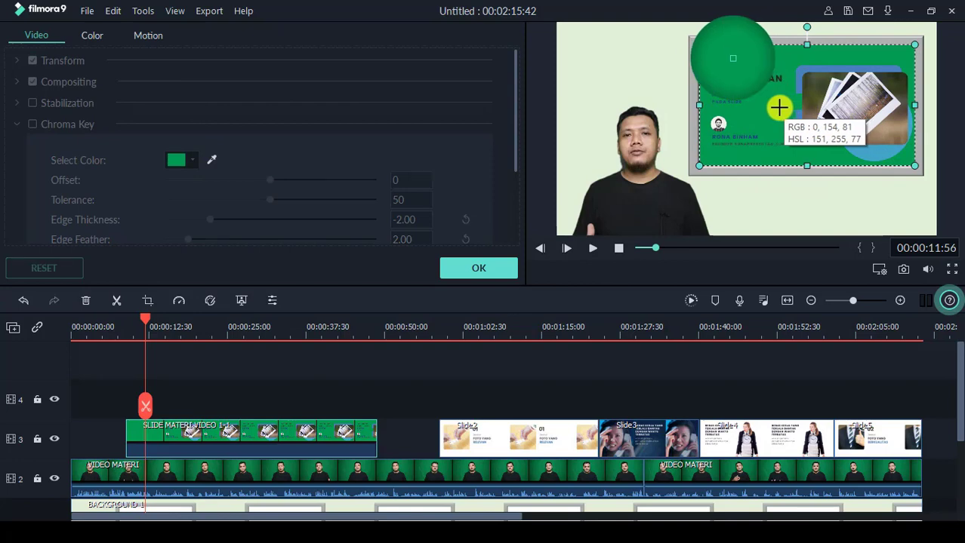
pyautogui.click(776, 106)
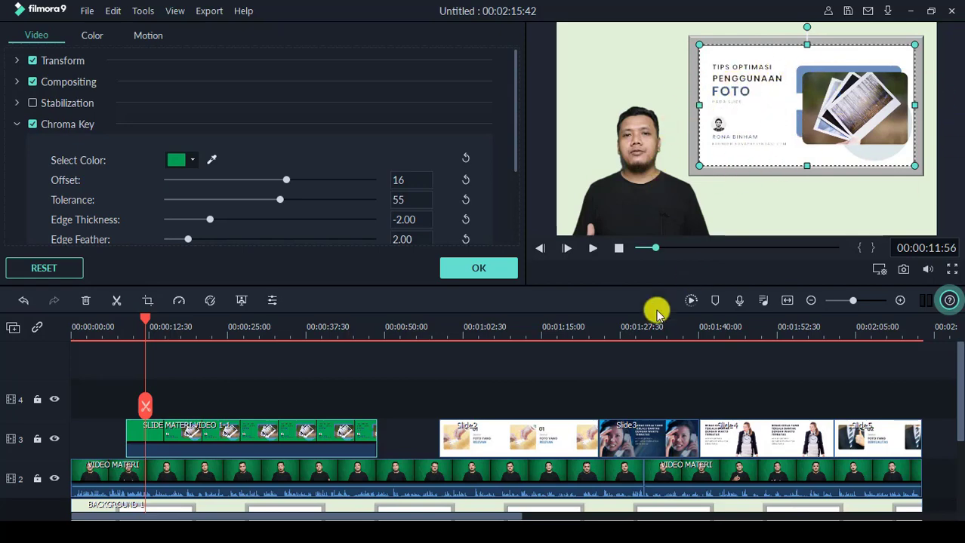
# Step: Play from 00:00:05:51 to 00:00:13:57 to check the keyed slide animation, then inspect the slide clip at 00:00:11:22
pyautogui.moveTo(145, 319); pyautogui.dragTo(102, 327)
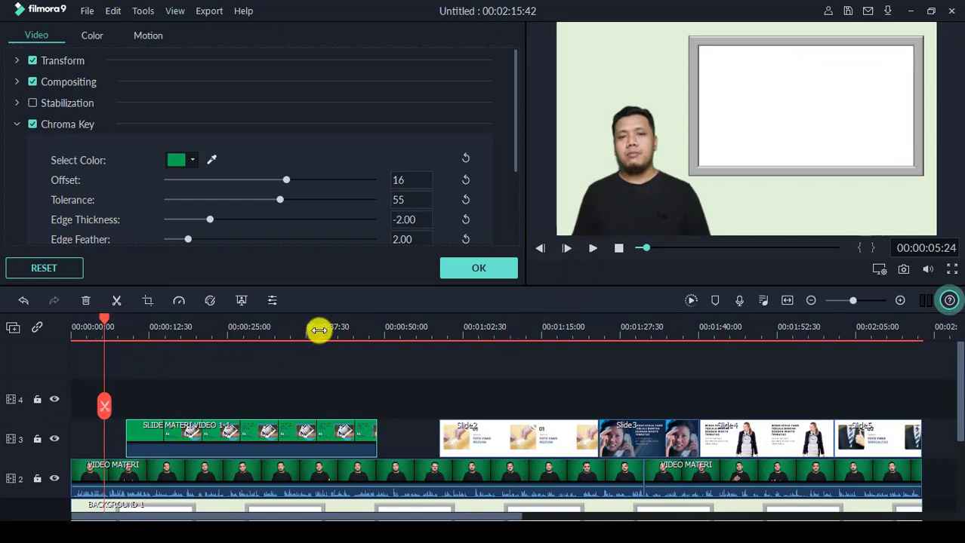
pyautogui.moveTo(345, 327); pyautogui.dragTo(367, 327)
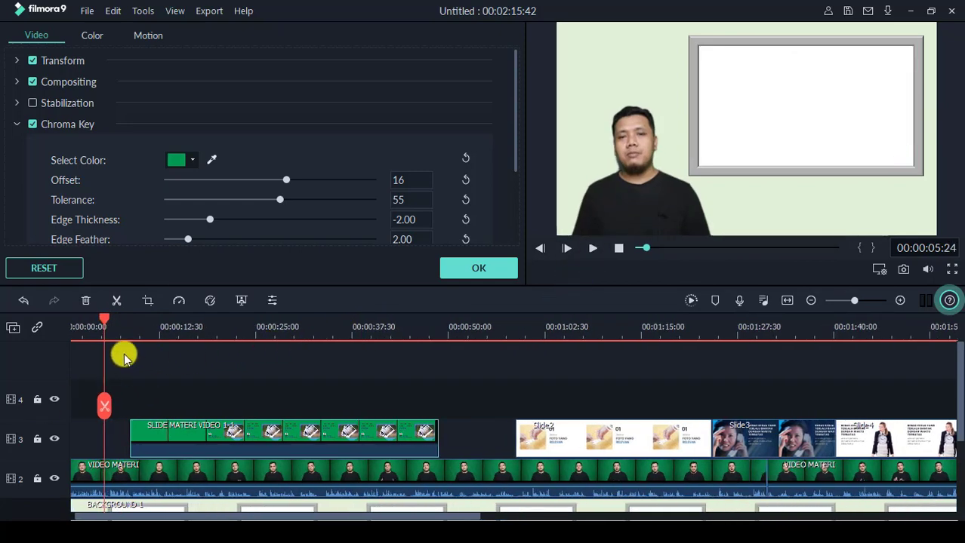
pyautogui.click(107, 324)
pyautogui.moveTo(107, 324); pyautogui.dragTo(109, 324)
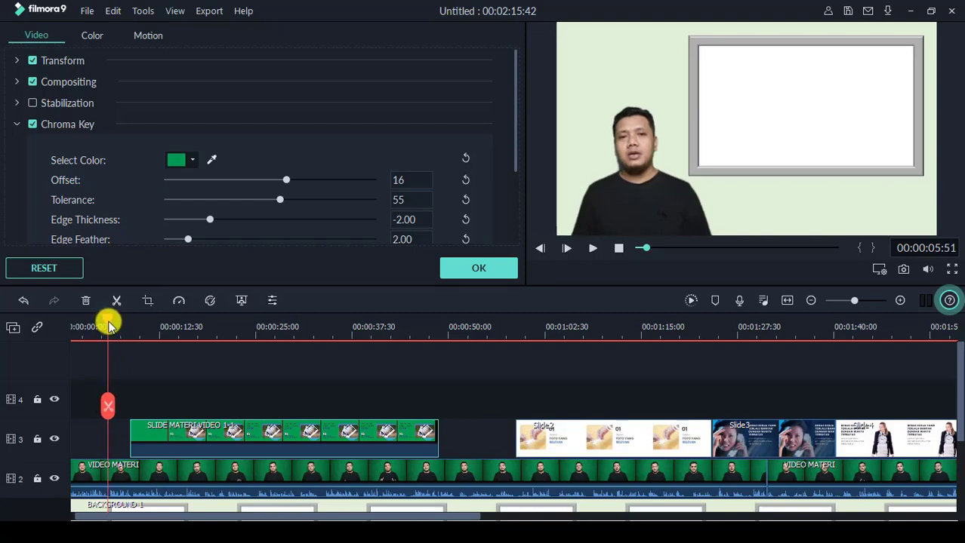
pyautogui.click(590, 253)
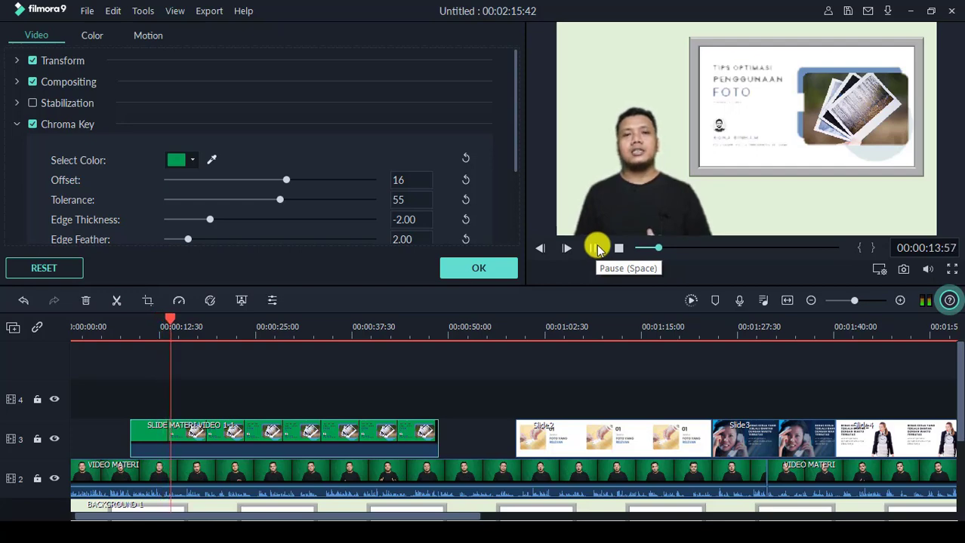
pyautogui.click(596, 247)
pyautogui.click(150, 327)
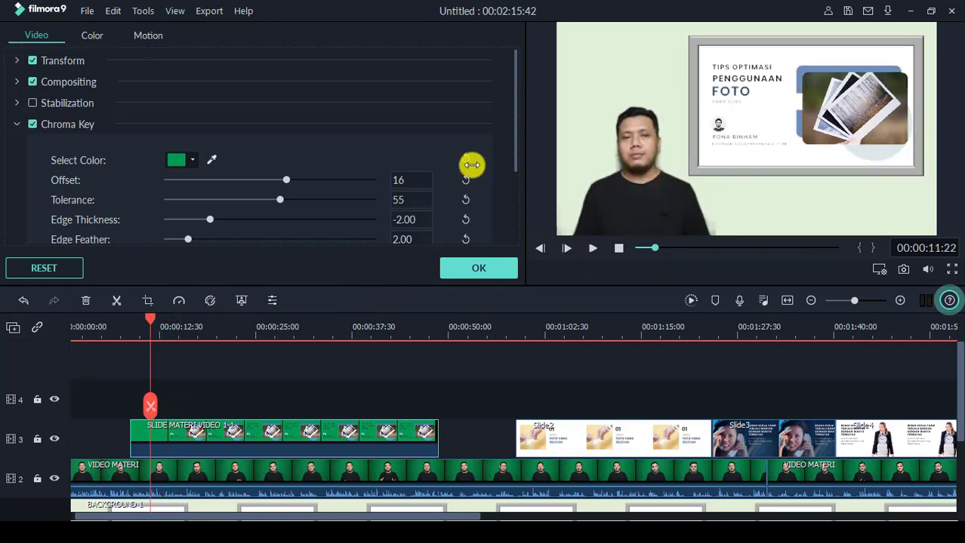
pyautogui.click(743, 79)
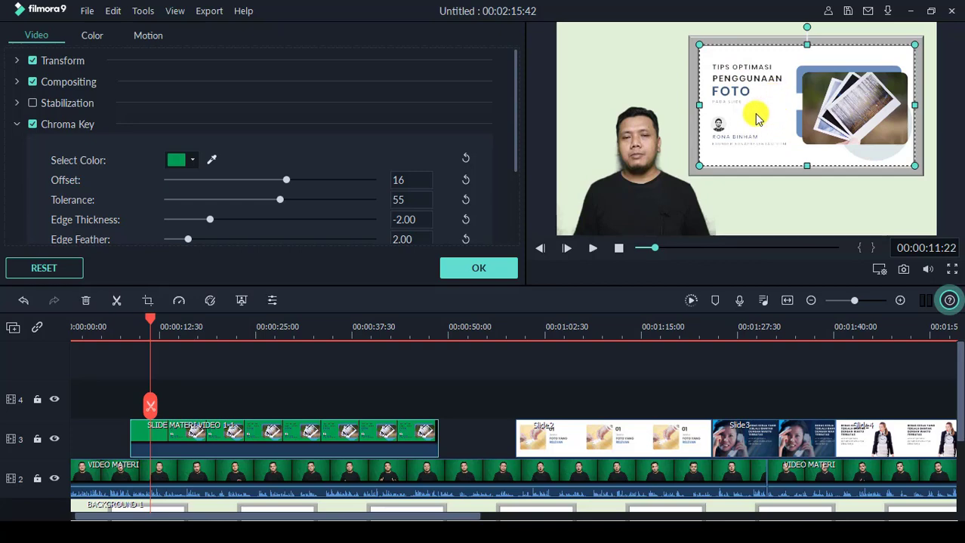
# Step: Replace the Slide2 image on video track 3 with the SLIDE MATERI VIDEO 2 clip, starting at about 00:00:58
pyautogui.moveTo(151, 325); pyautogui.dragTo(515, 359)
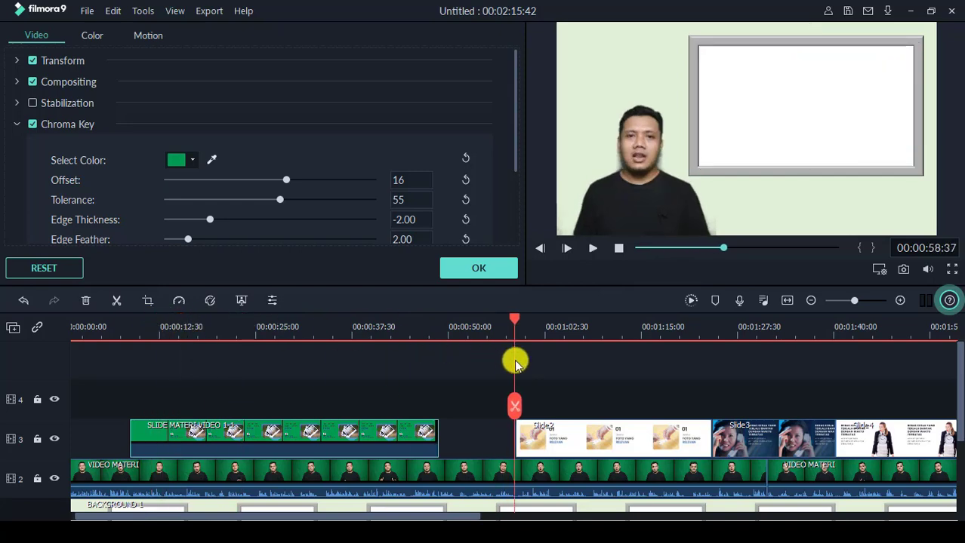
pyautogui.click(502, 272)
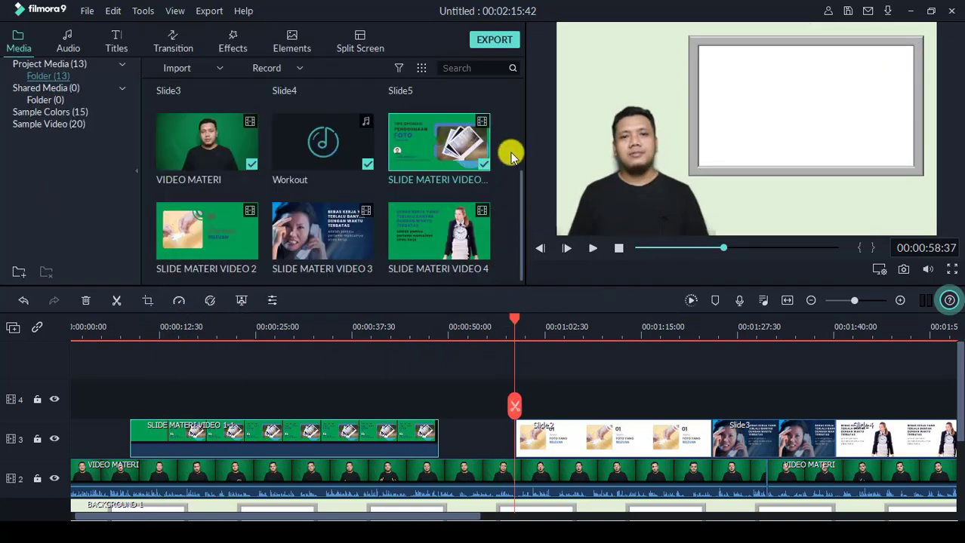
pyautogui.moveTo(521, 198); pyautogui.dragTo(519, 213)
pyautogui.moveTo(256, 170); pyautogui.dragTo(541, 440)
pyautogui.press('Delete')
# Step: Resize and reposition SLIDE MATERI VIDEO 2 in the preview so it fills the whiteboard's inner frame
pyautogui.click(668, 167)
pyautogui.moveTo(558, 24); pyautogui.dragTo(717, 58)
pyautogui.moveTo(935, 179); pyautogui.dragTo(912, 138)
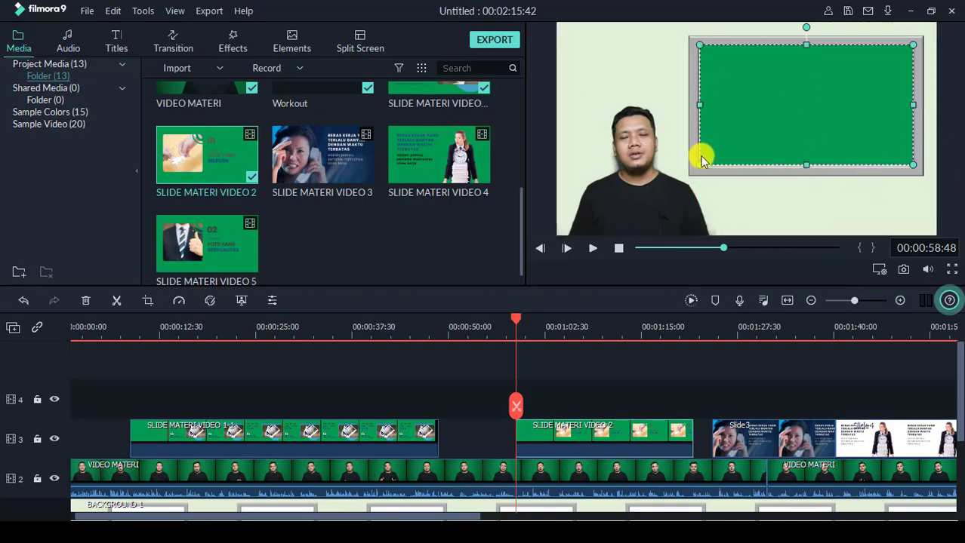
# Step: Key out the green background of SLIDE MATERI VIDEO 2 with Chroma Key at 00:01:02:17, sampling its green, with offset 16 and tolerance 55
pyautogui.click(803, 136)
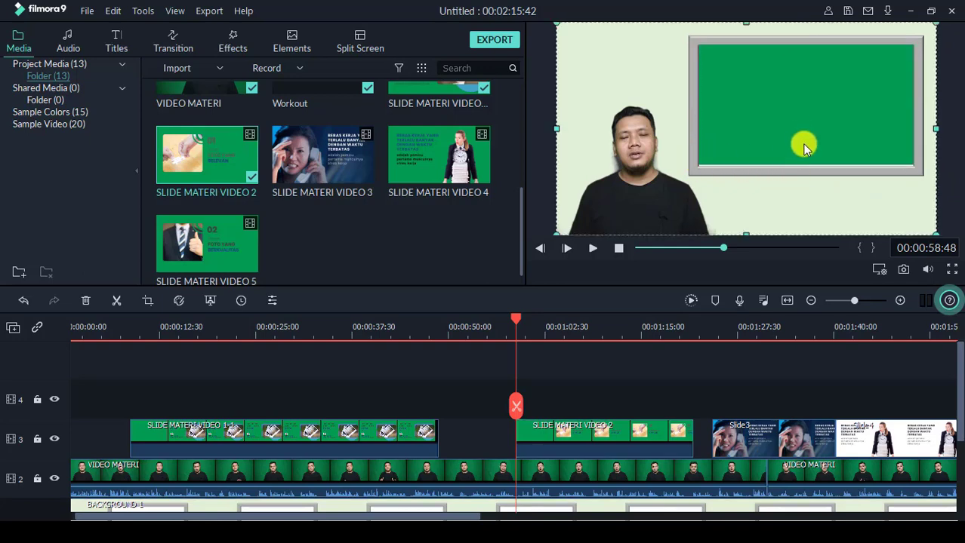
pyautogui.click(811, 151)
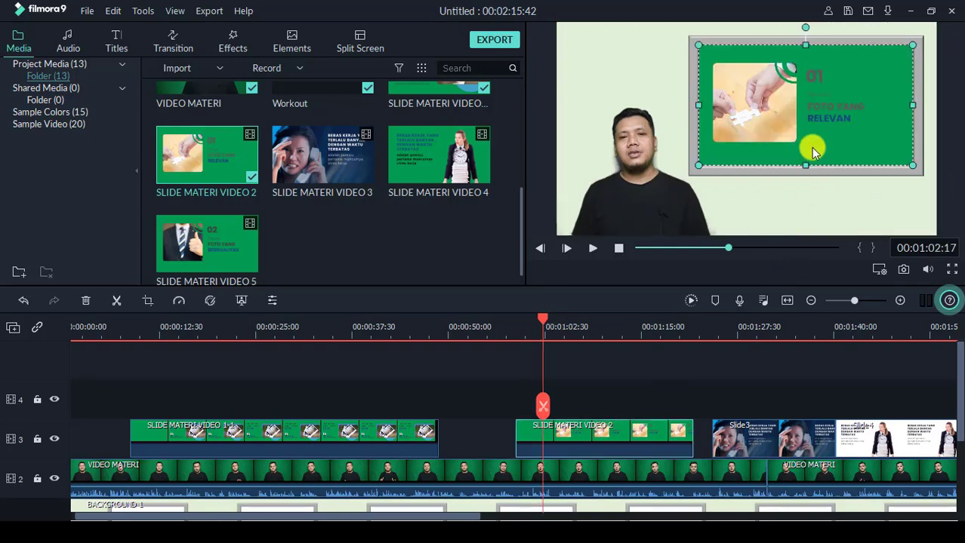
pyautogui.click(239, 304)
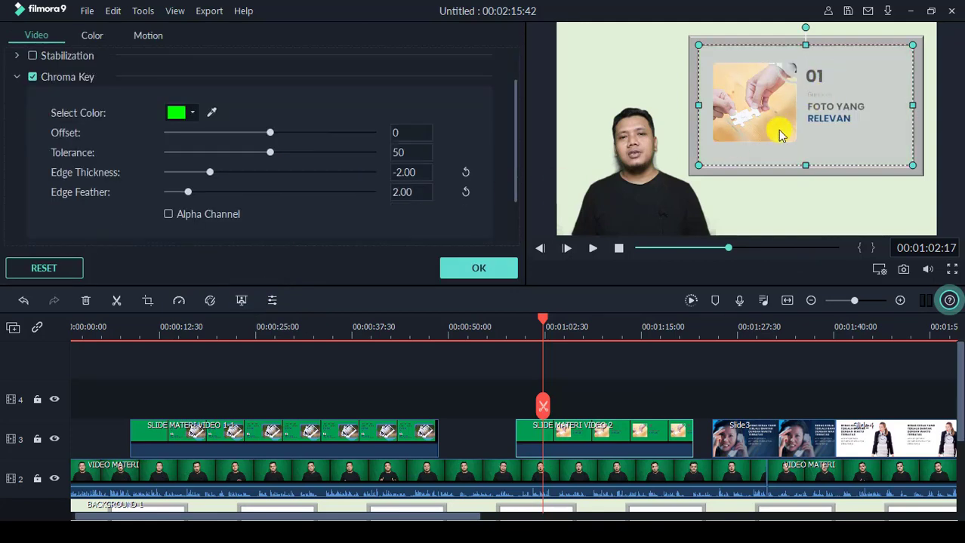
pyautogui.click(211, 111)
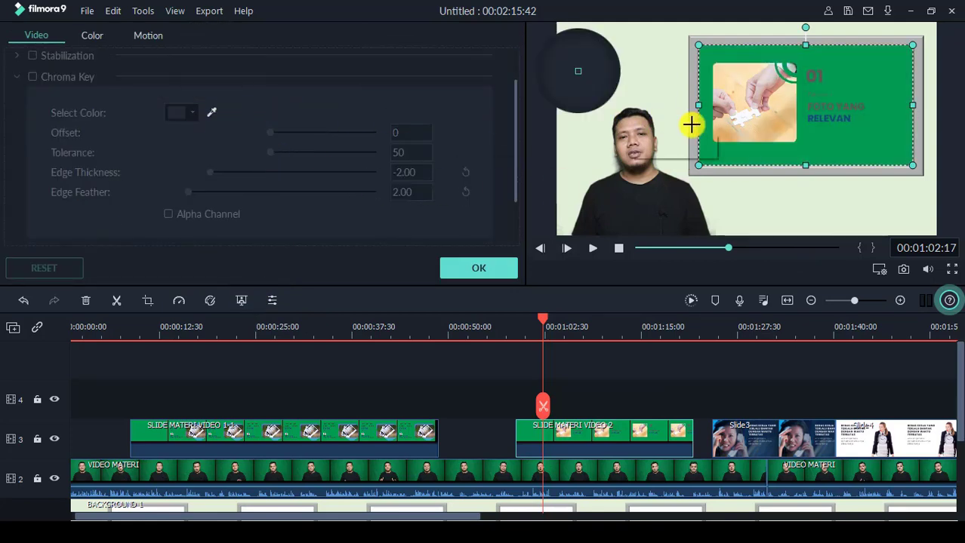
pyautogui.click(891, 54)
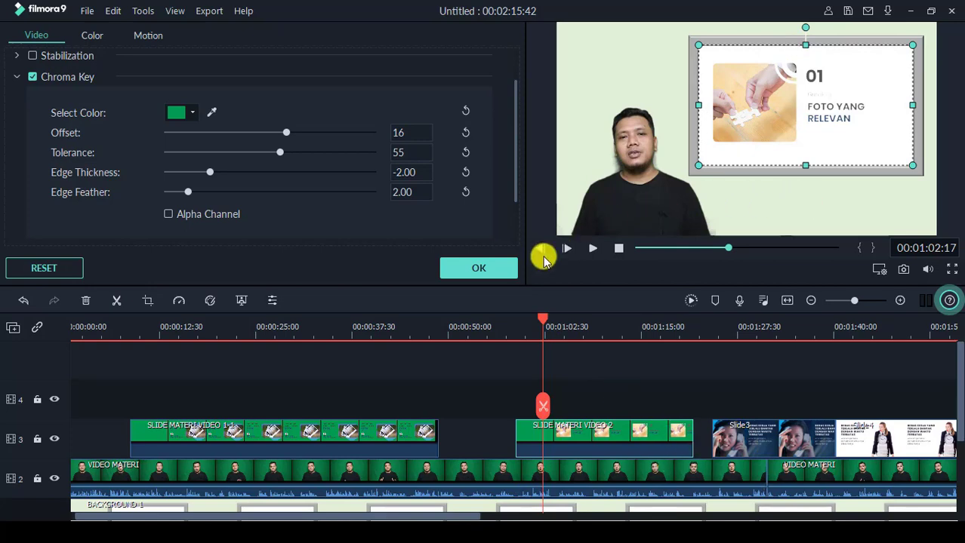
pyautogui.click(505, 270)
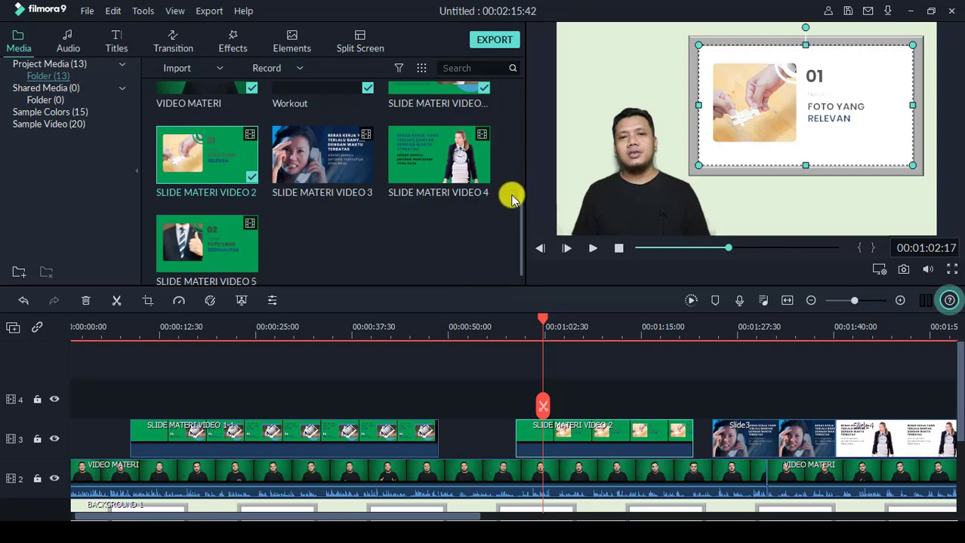
# Step: Export the project to the computer as an MP4 file named VIDEO DUA
pyautogui.click(511, 47)
pyautogui.write('VIDEO ')
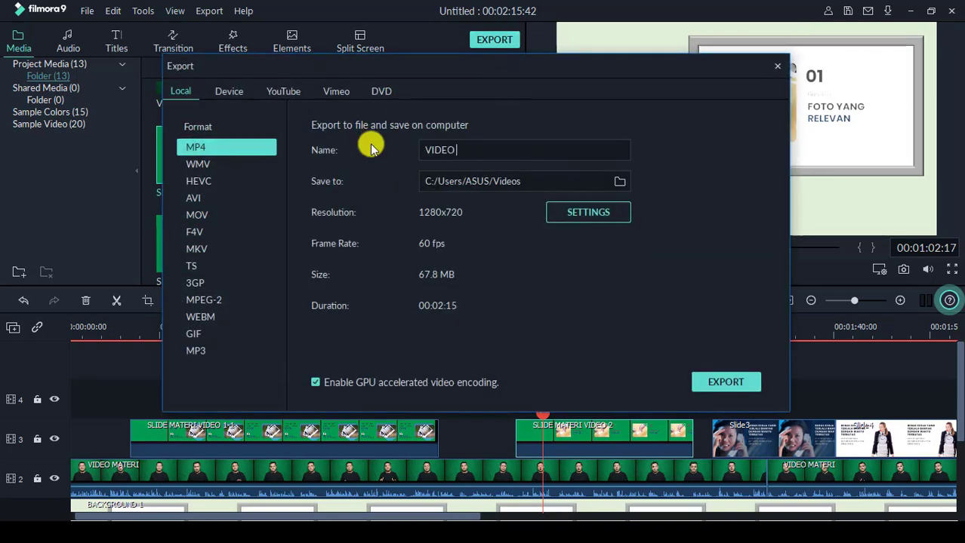
pyautogui.write('DUA')
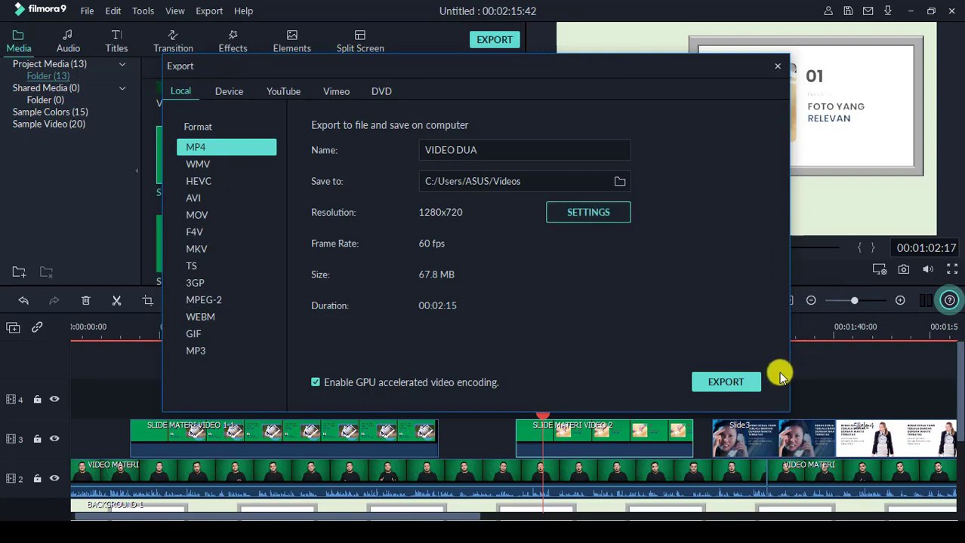
pyautogui.click(750, 389)
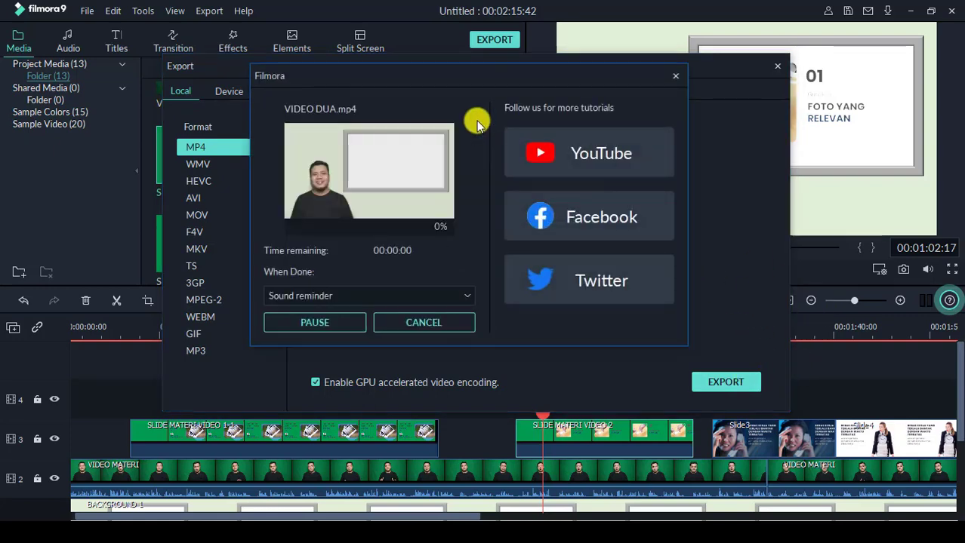